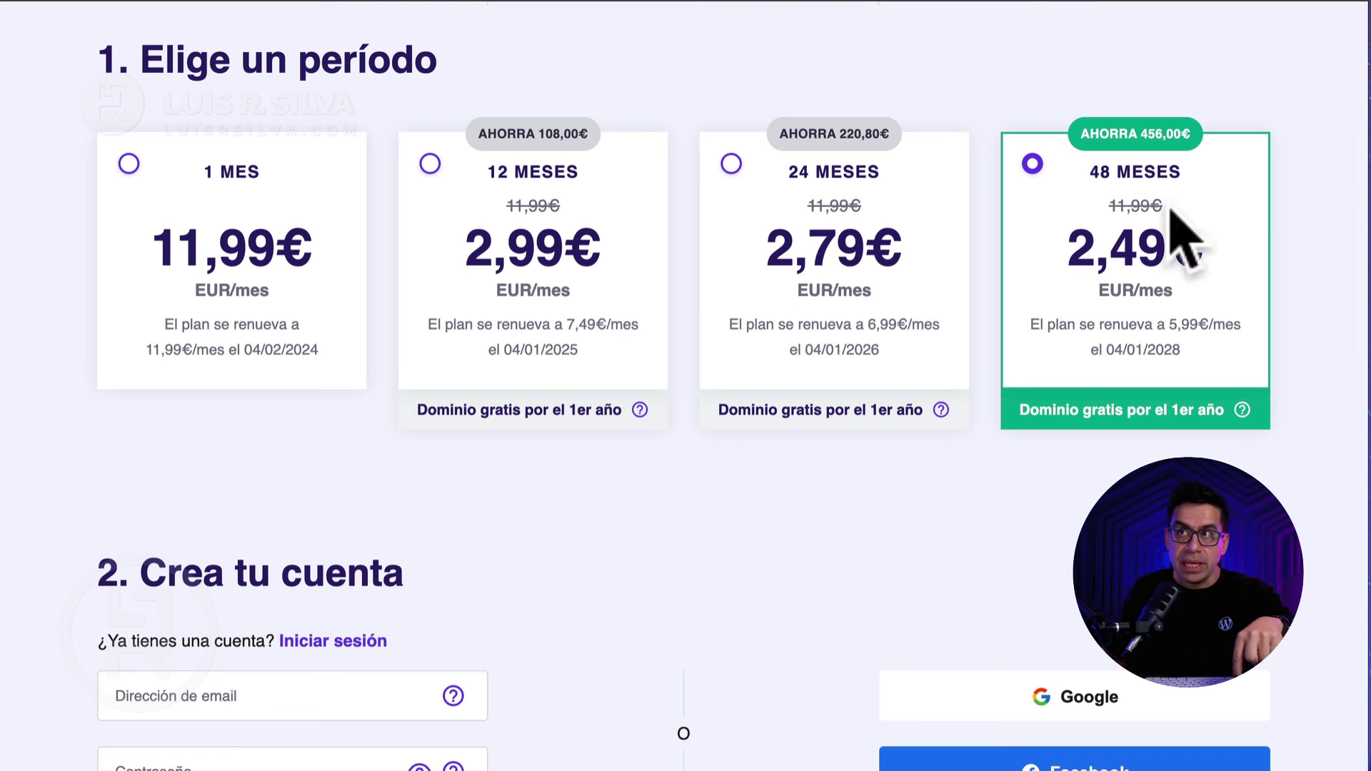
- Choose the 12-month billing period and enter the new account's email and password
click(581, 246)
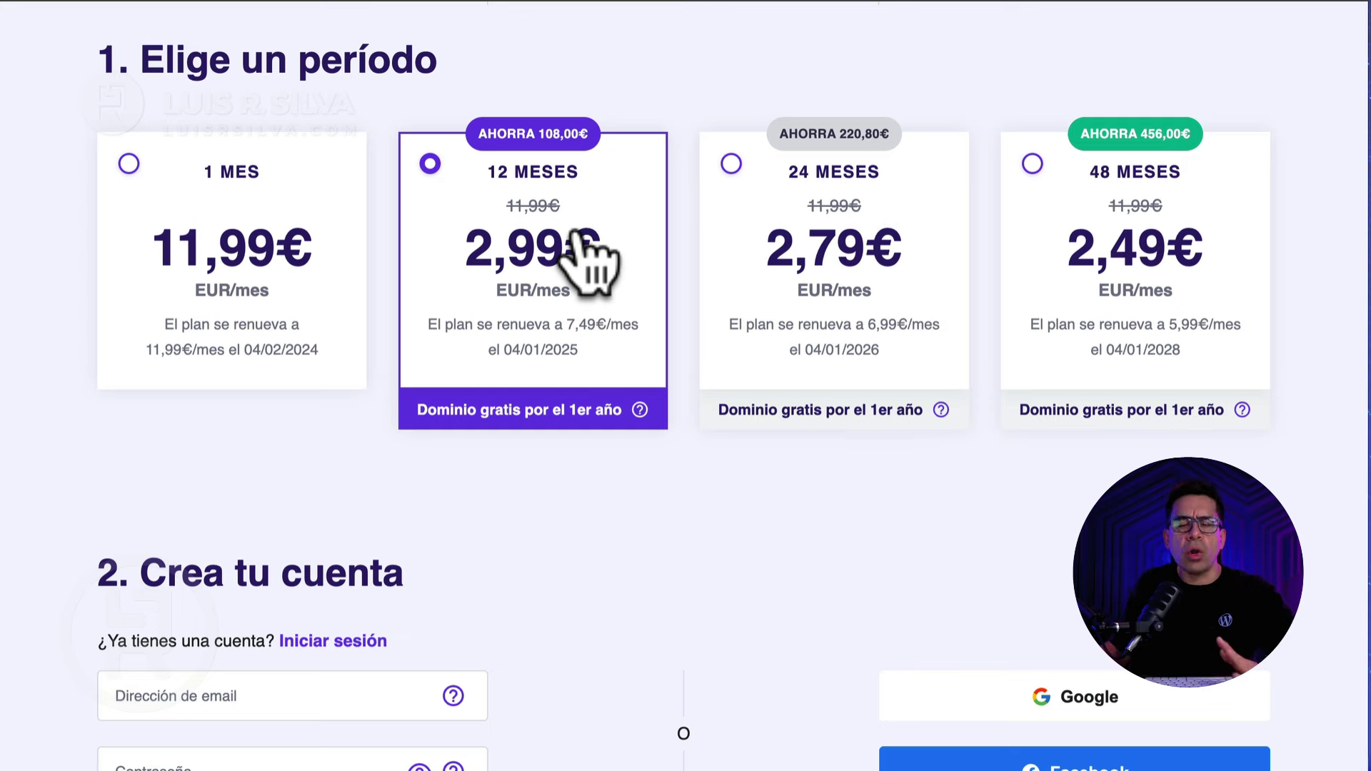
scroll(582, 257, down, 7)
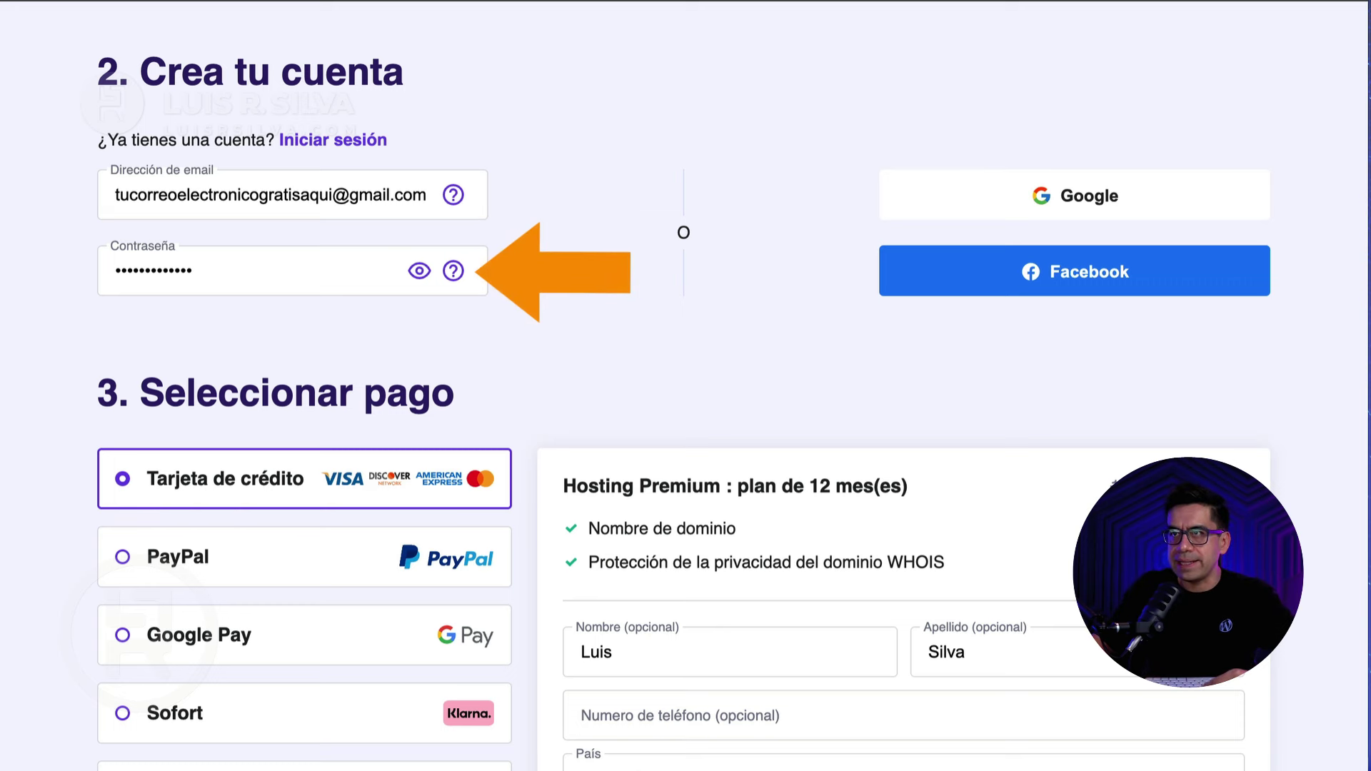
key(super+Tab)
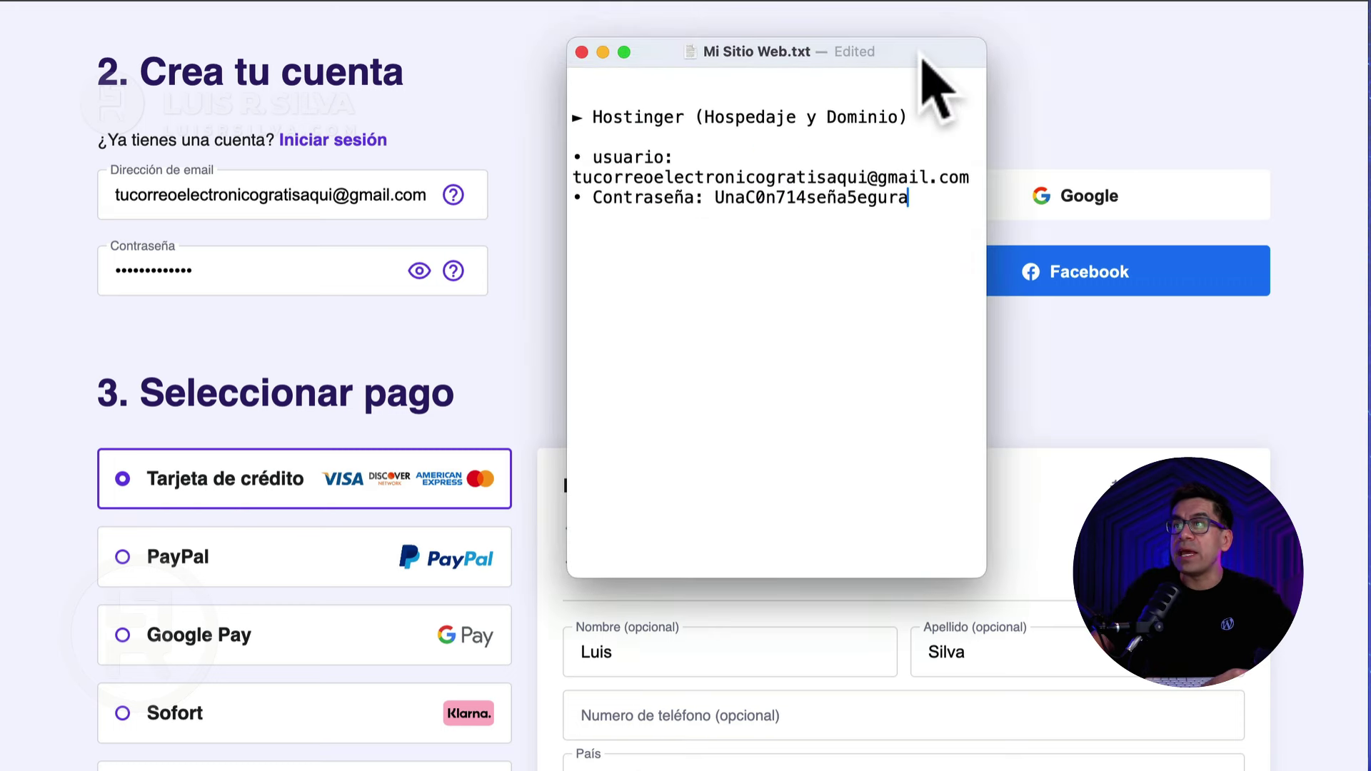
mouse_move(921, 60)
mouse_down()
mouse_move(906, 64)
mouse_move(936, 61)
mouse_up()
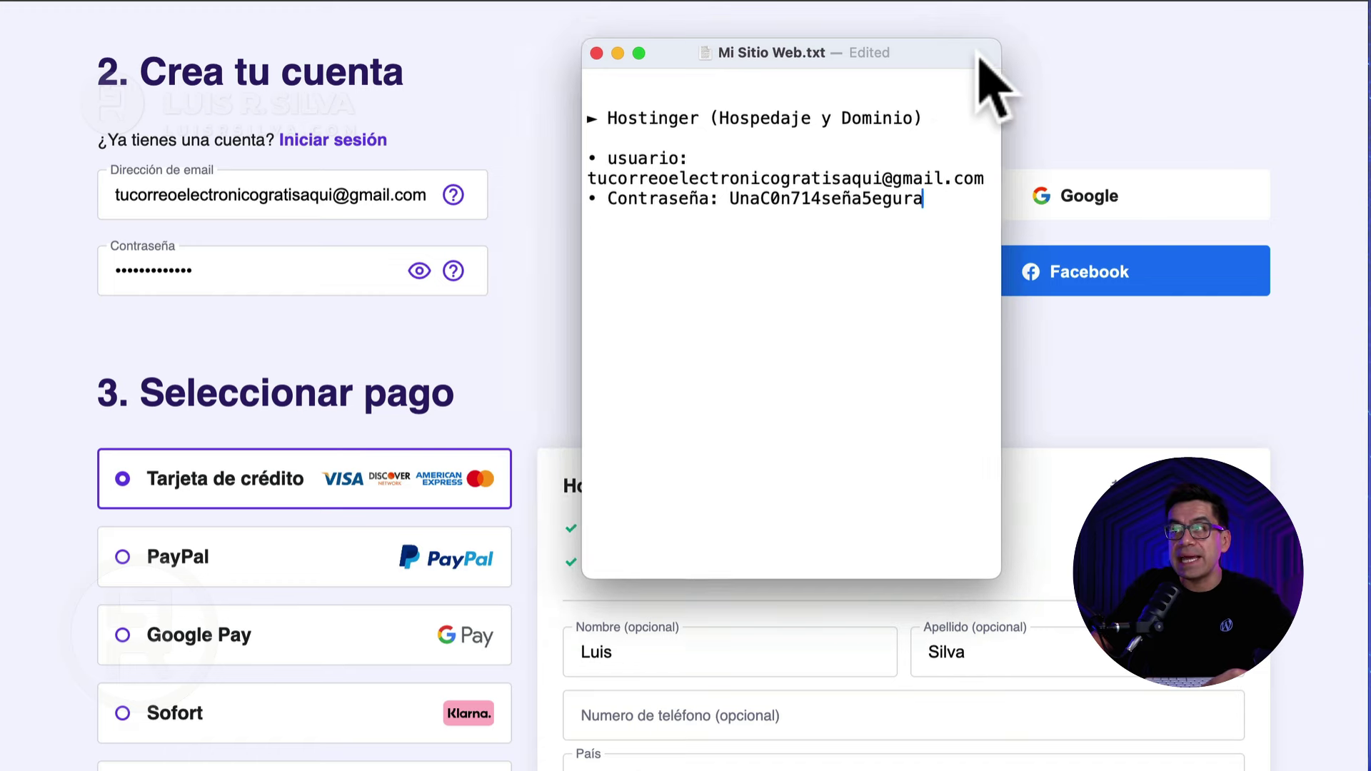
key(super+Tab)
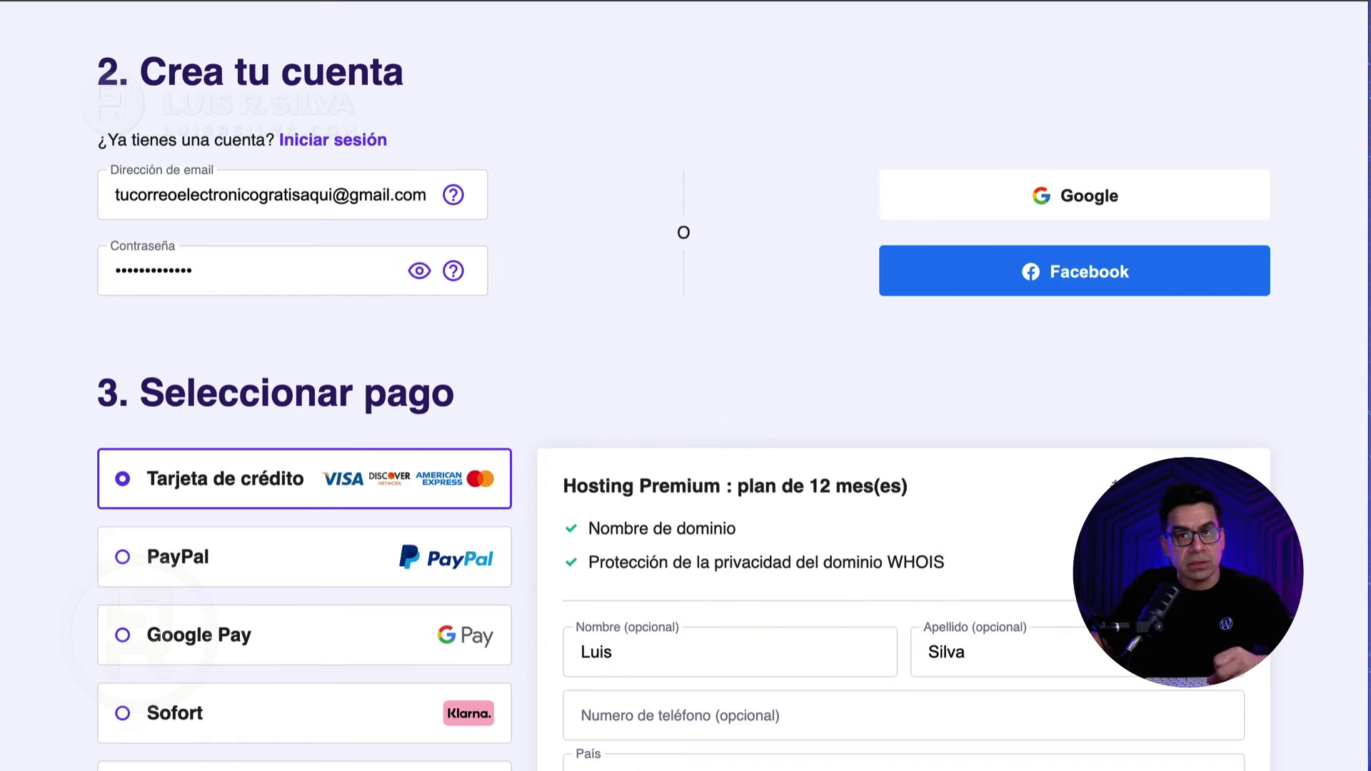
scroll(474, 443, down, 5)
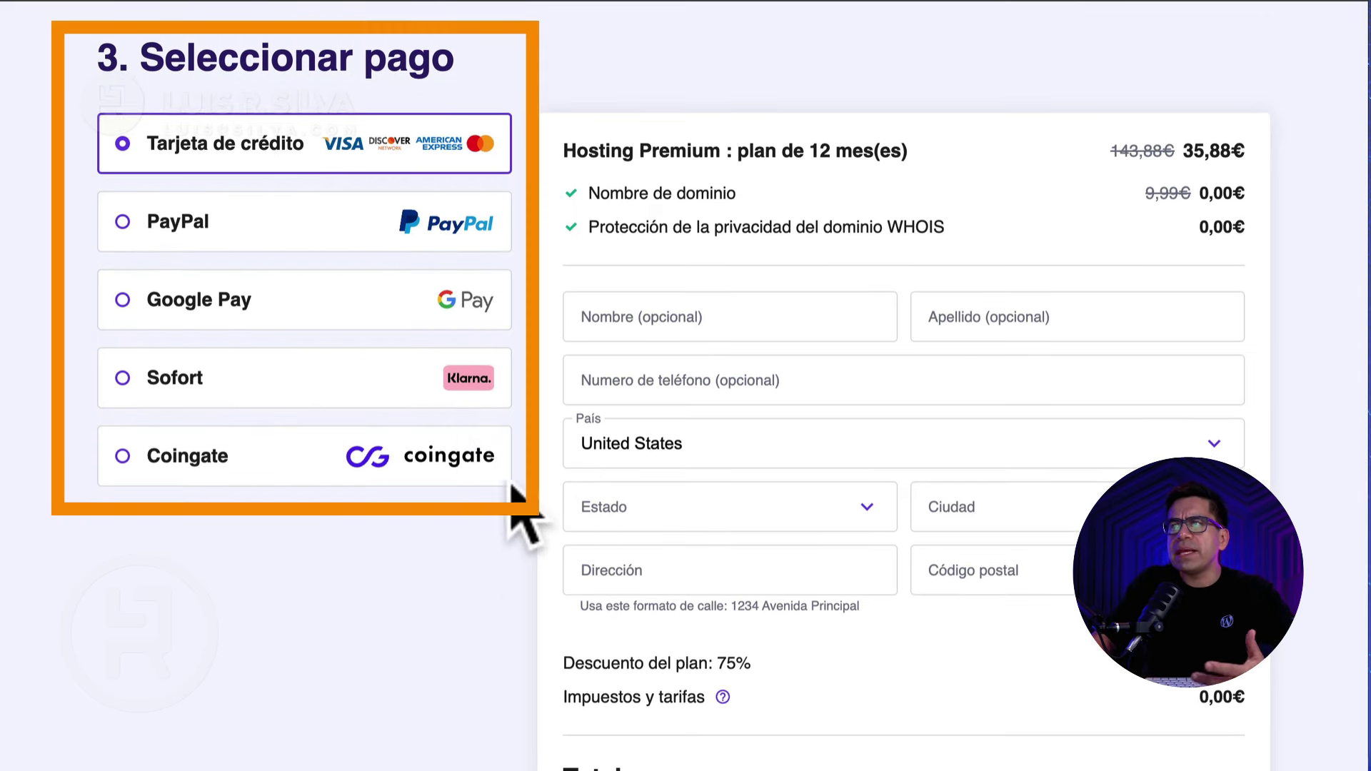
- Enter and apply the creator's discount coupon code, cutting the 12-month total to 32,29€
scroll(225, 171, down, 2)
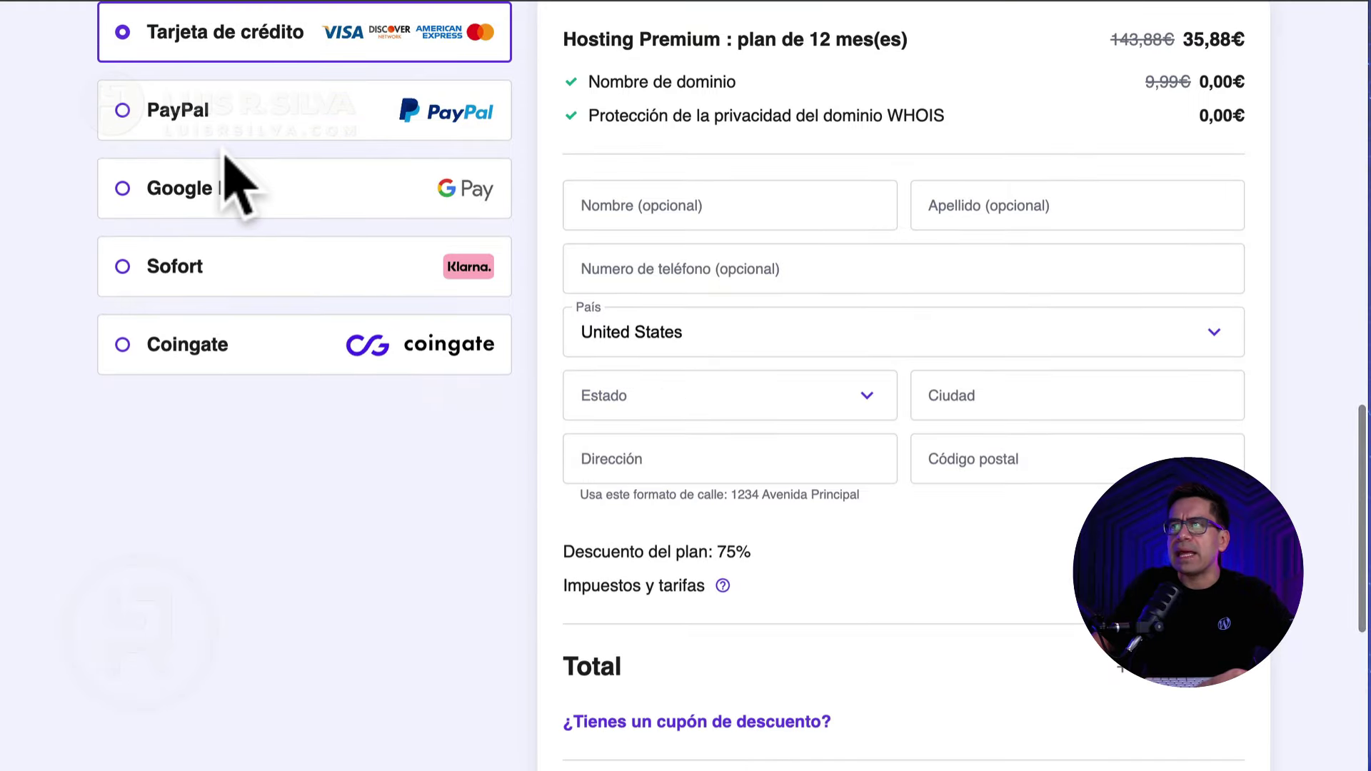
scroll(1181, 245, down, 8)
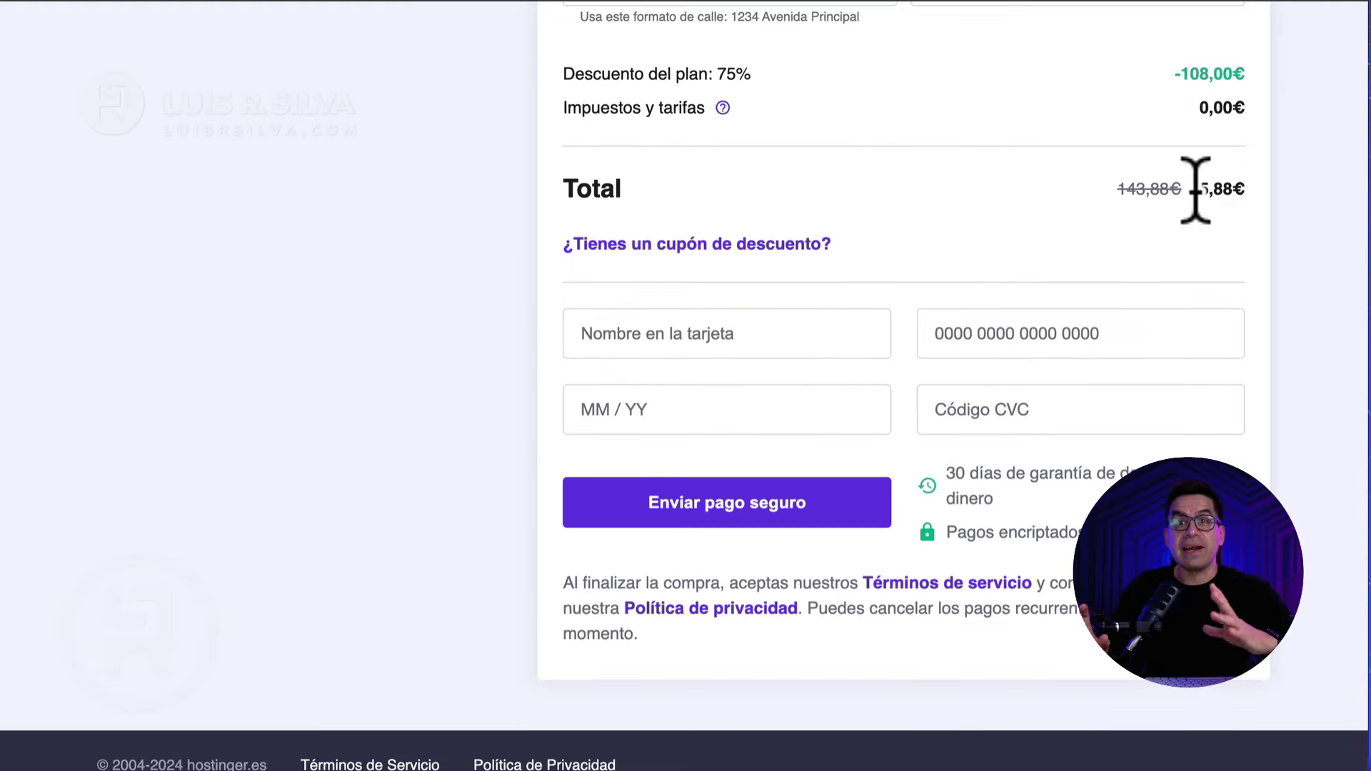
drag(1217, 189, 1252, 193)
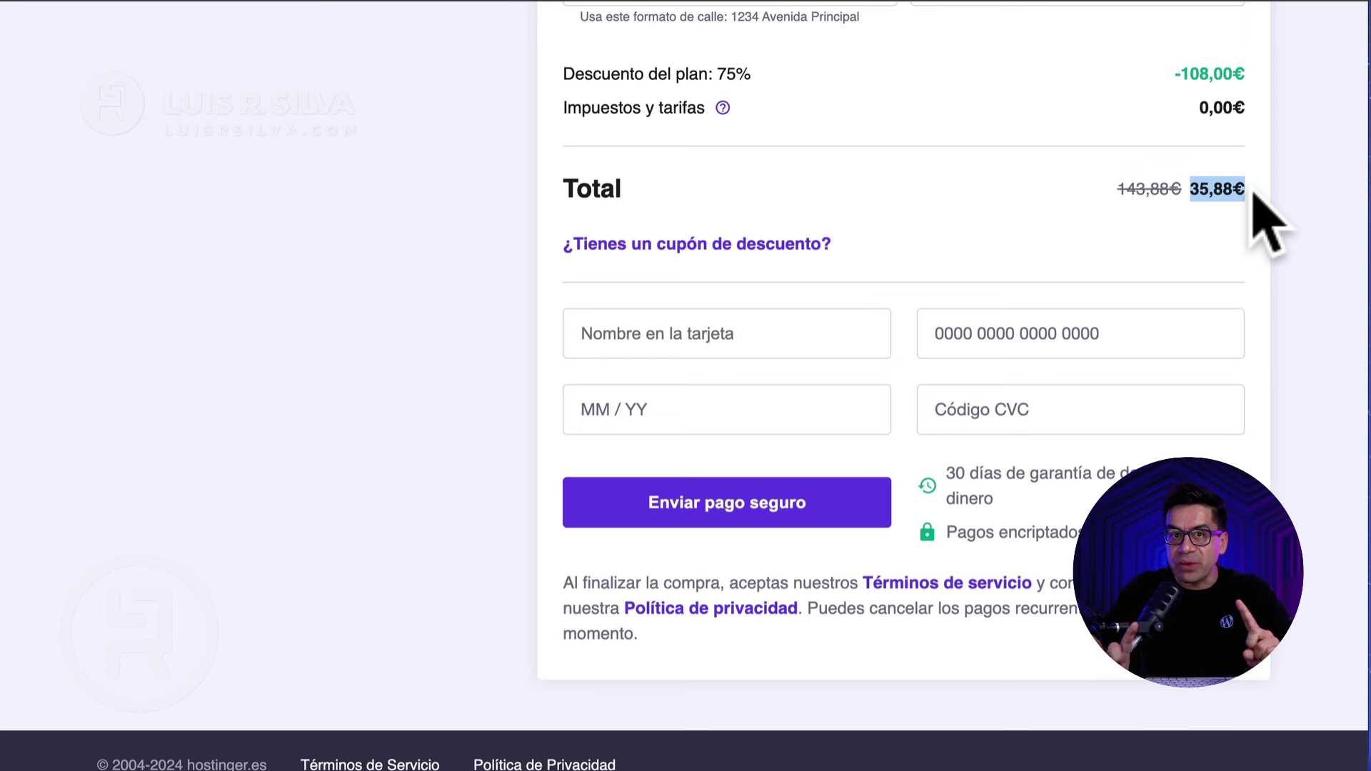
click(736, 249)
click(709, 298)
text(LUISRSILV)
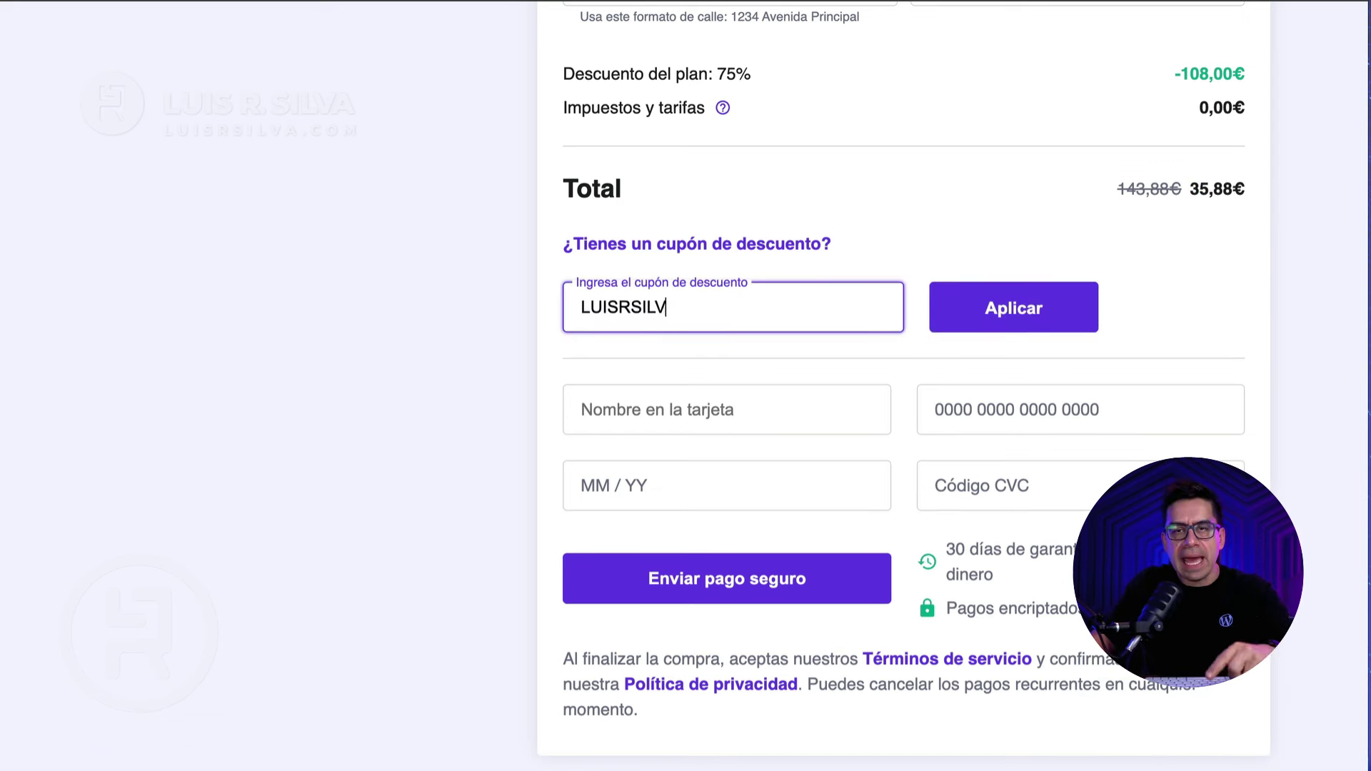
text(A)
click(976, 304)
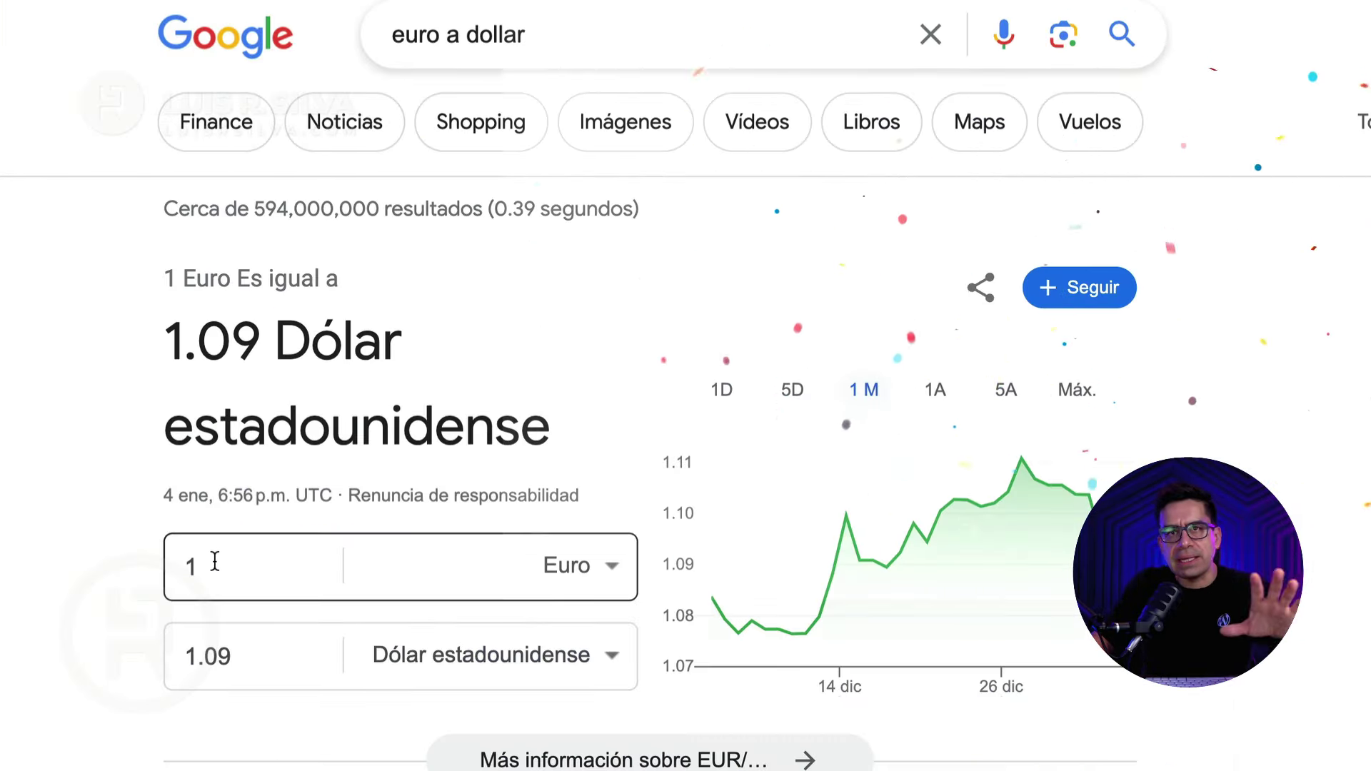
click(190, 567)
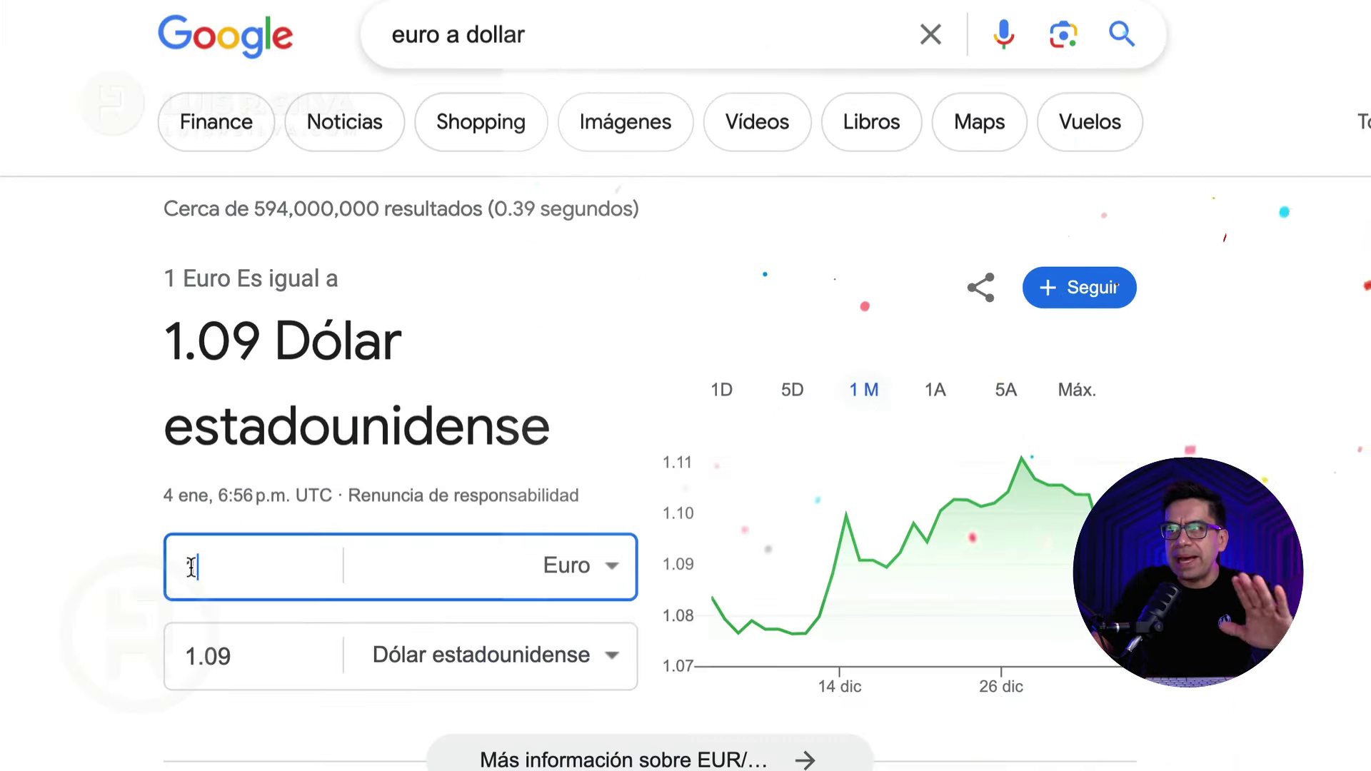
- Convert the 32.29 € total into US dollars in Google's currency converter
double_click(190, 566)
text(32.29)
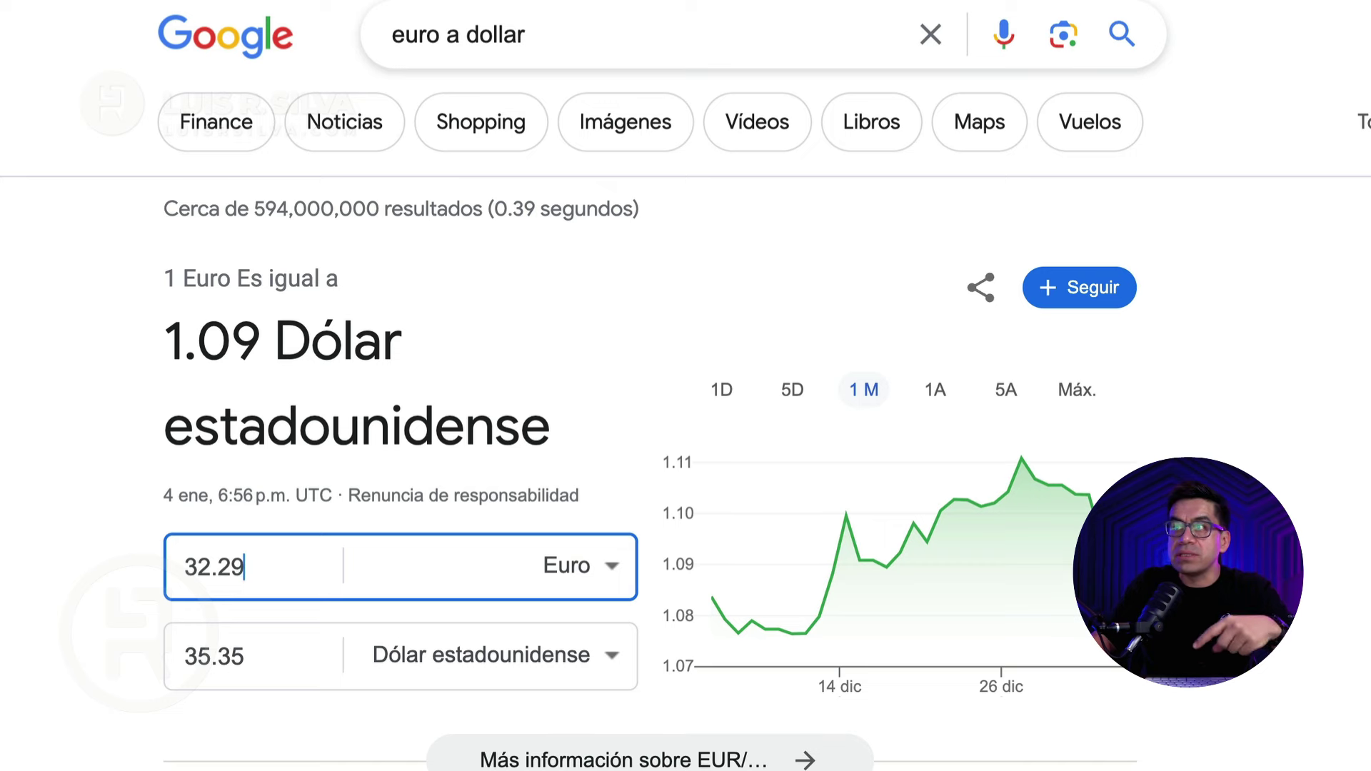
click(187, 683)
drag(265, 653, 178, 653)
click(122, 652)
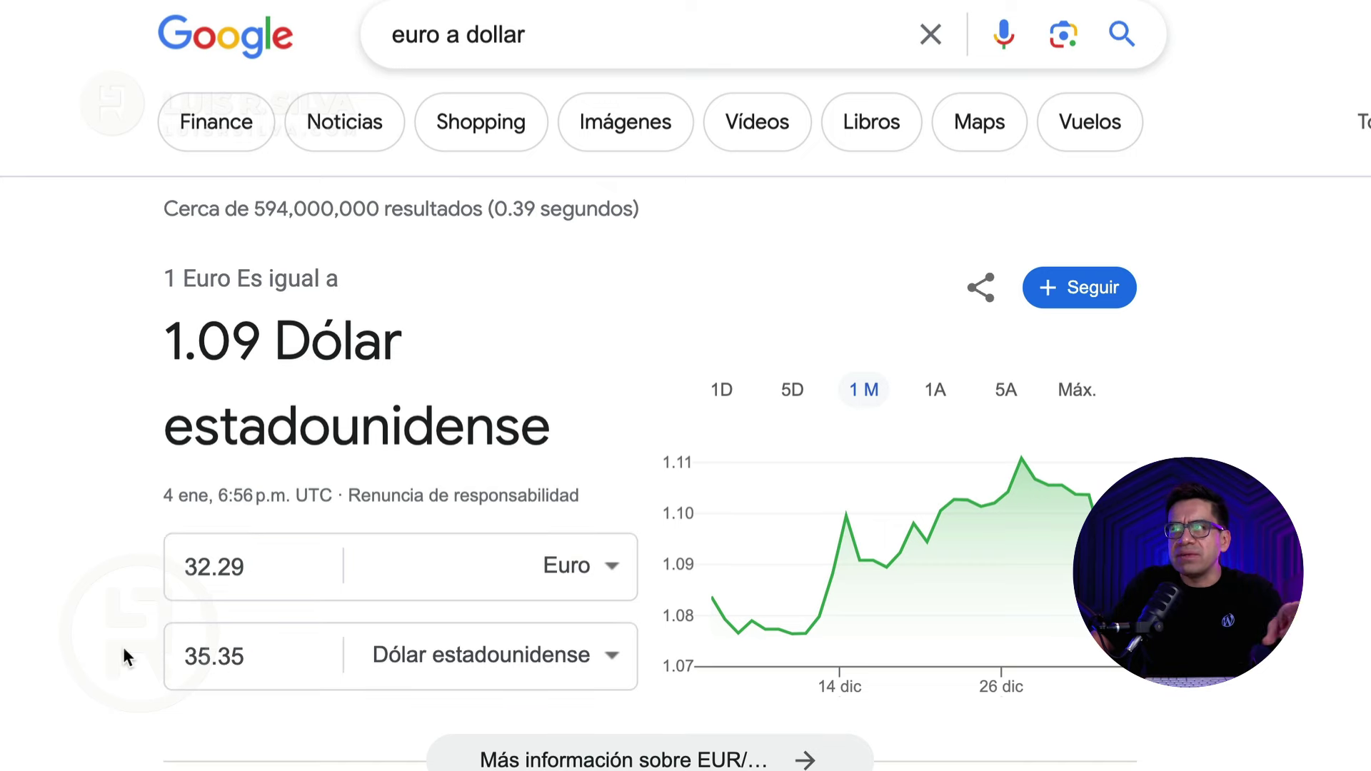
- Switch the target currency to Mexican, Colombian and Chilean pesos, then Peruvian soles
click(612, 656)
text(peso m)
key(Return)
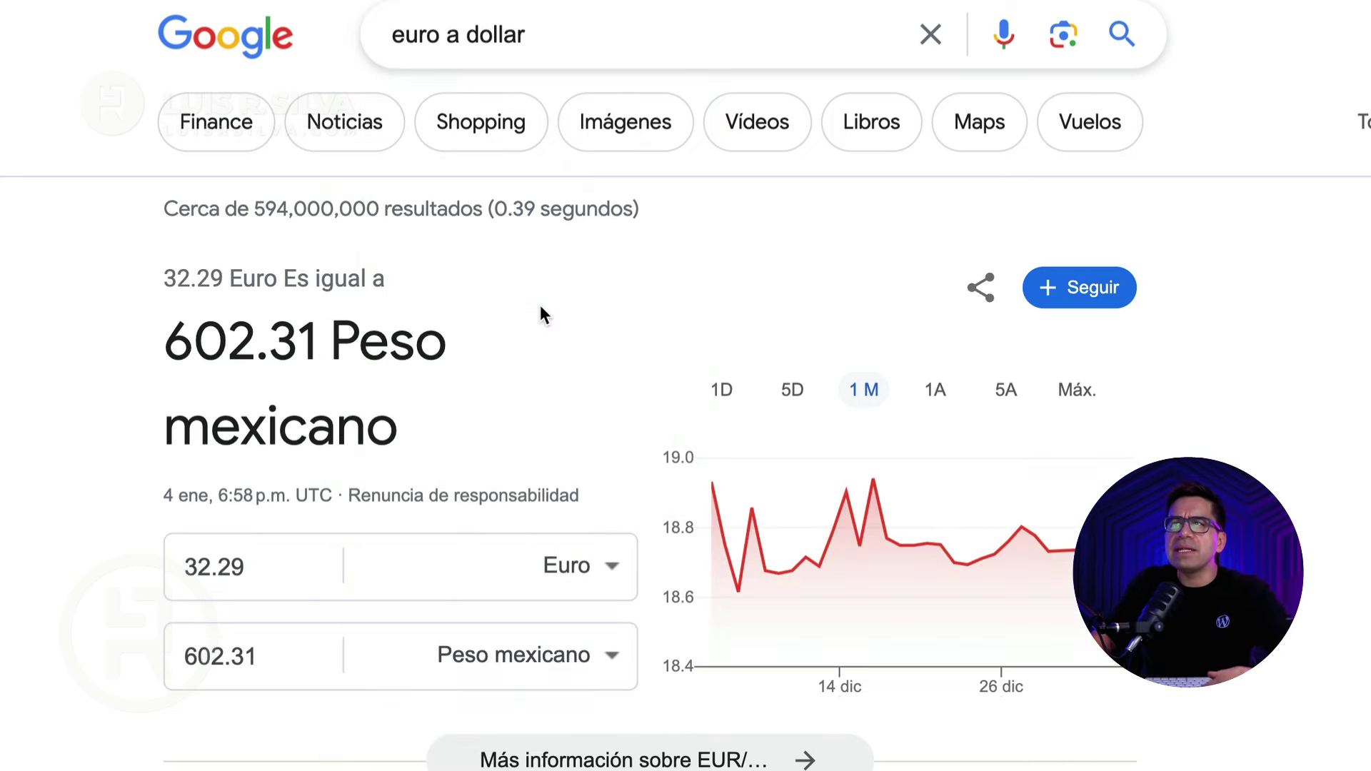
click(492, 663)
click(492, 530)
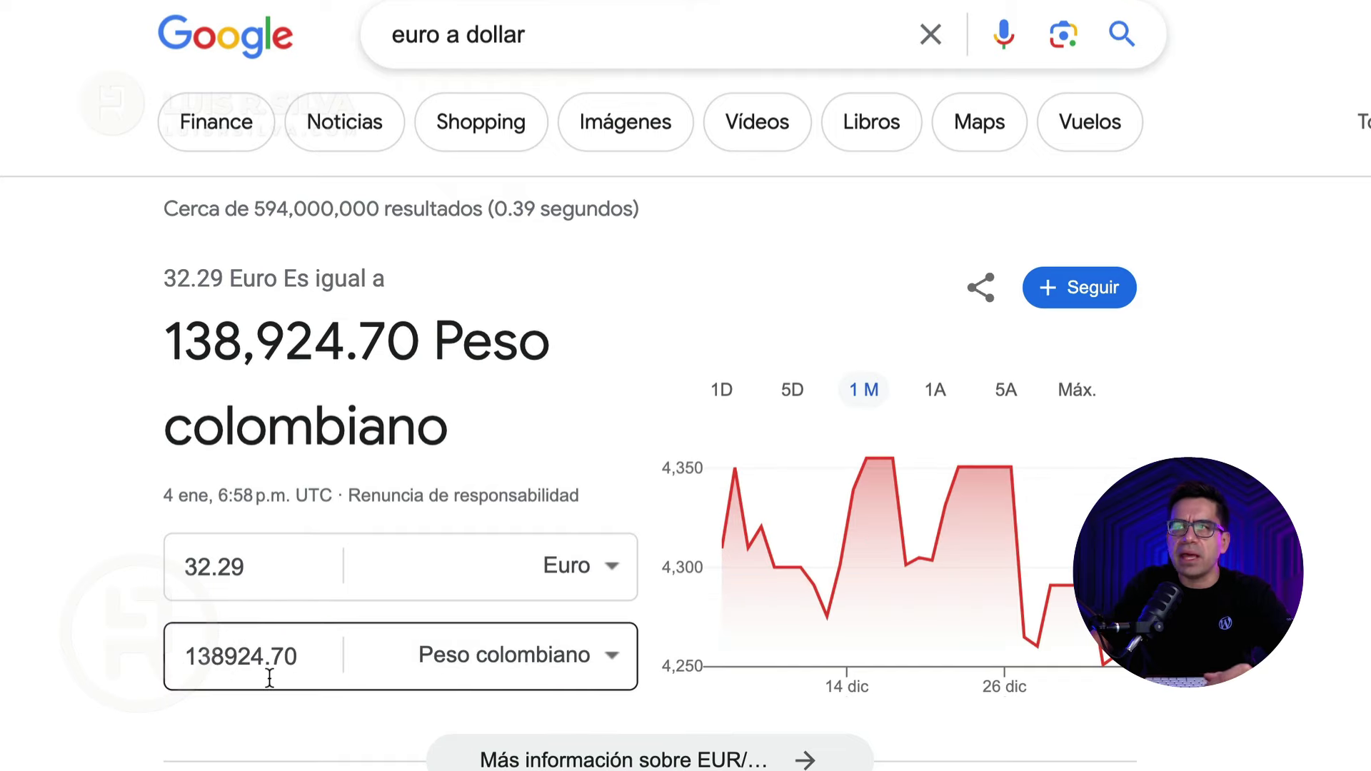
click(491, 655)
click(486, 628)
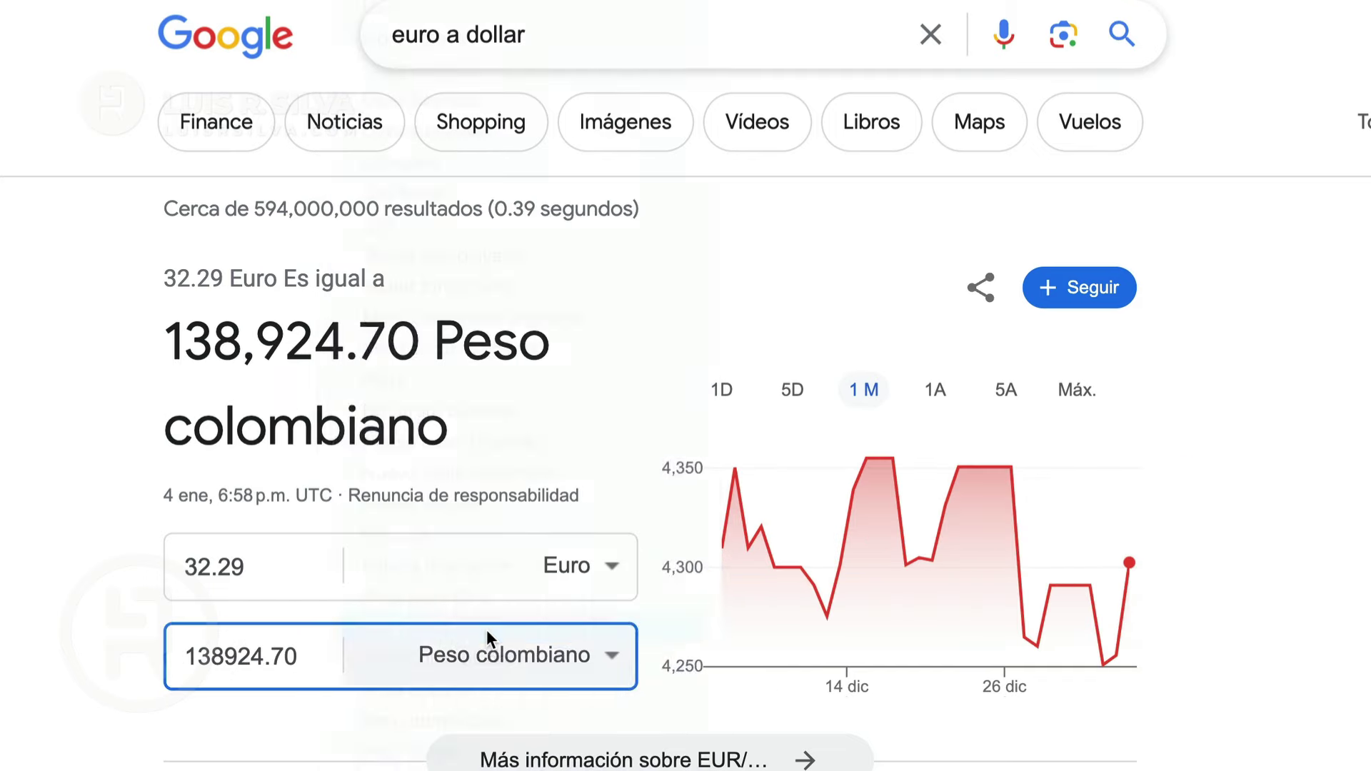
click(507, 658)
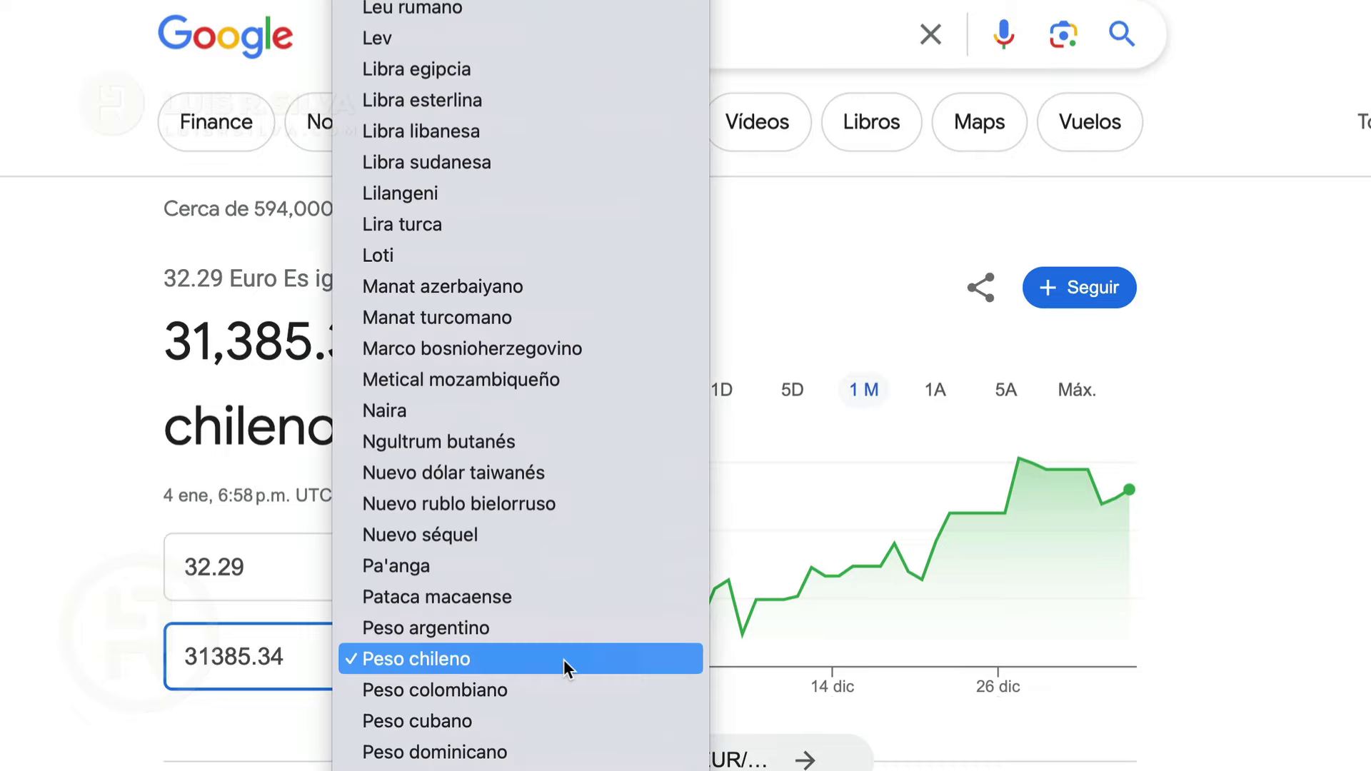
text(sol)
key(Return)
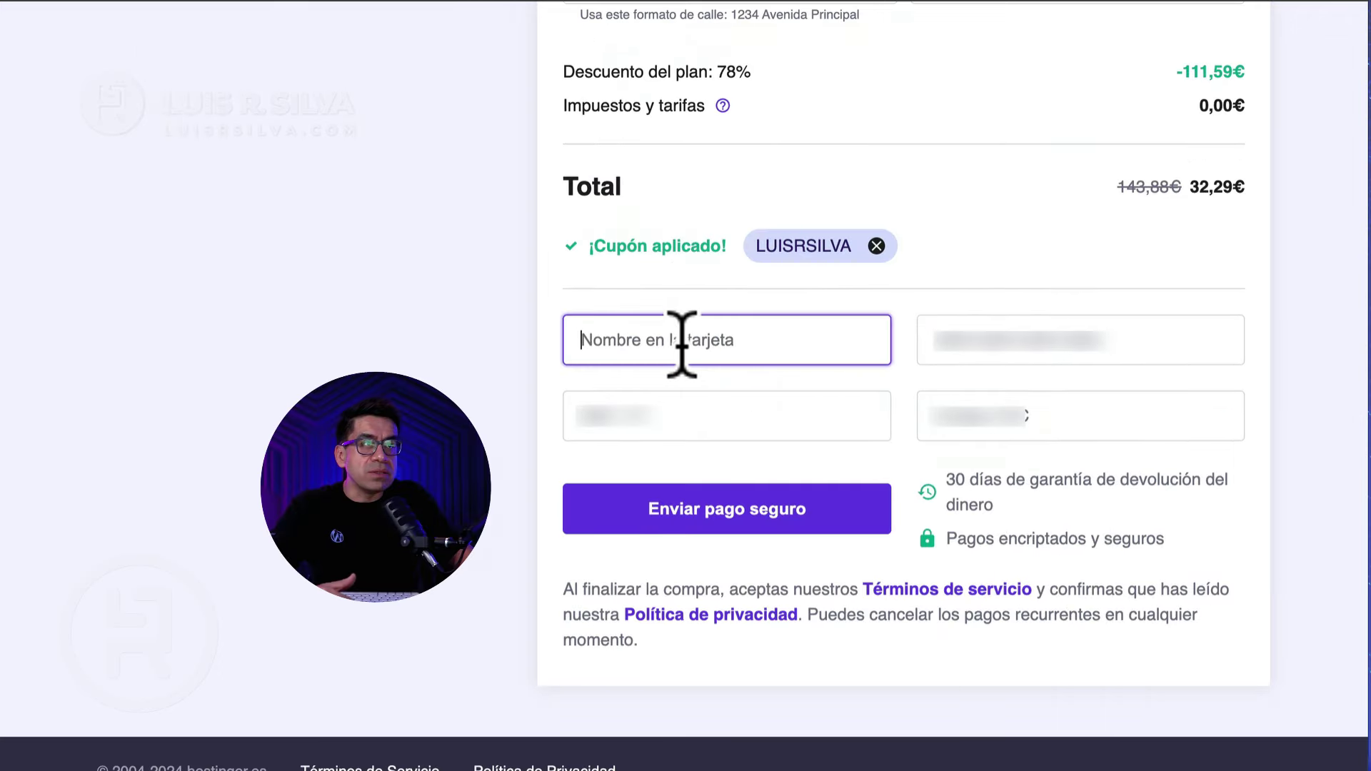
- Enter the cardholder name and card details, submit the secure payment, and verify the email via Gmail
click(1026, 415)
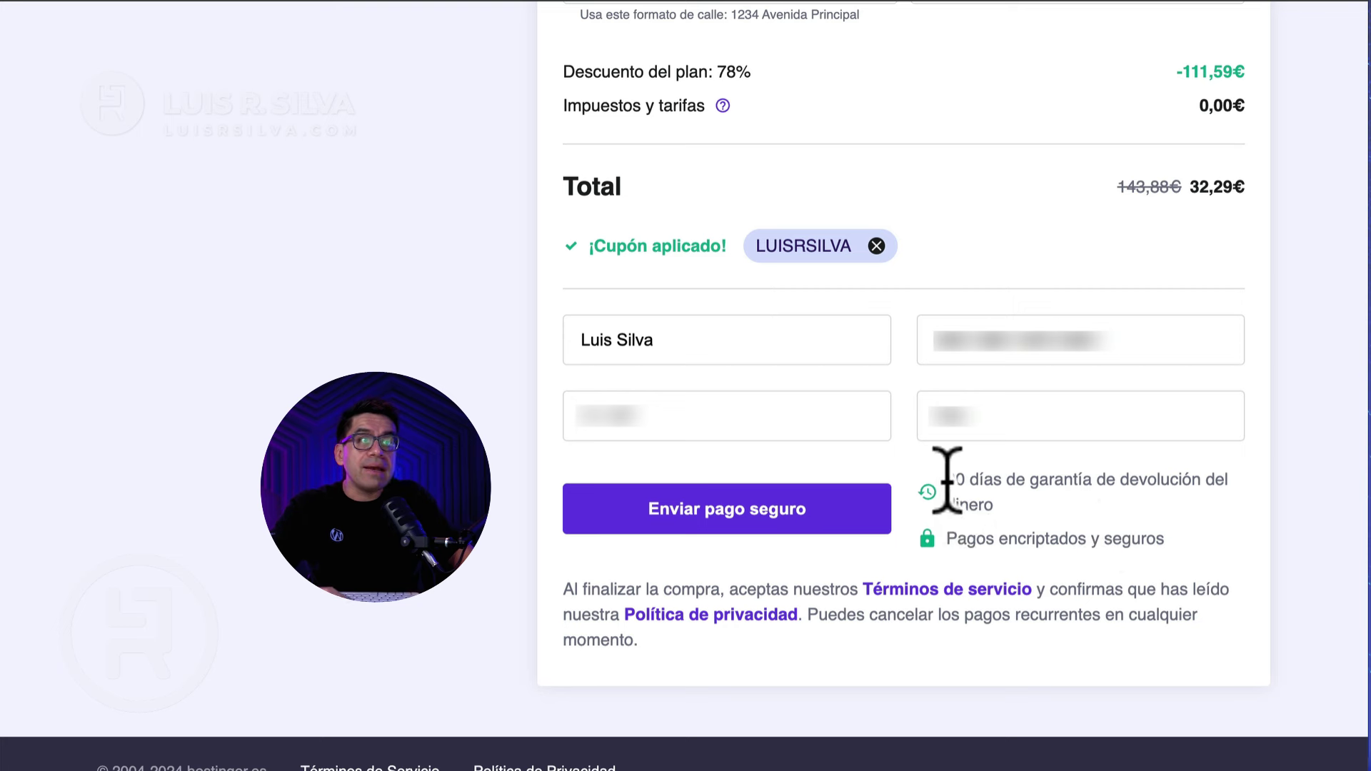
drag(948, 482, 1007, 508)
click(1010, 507)
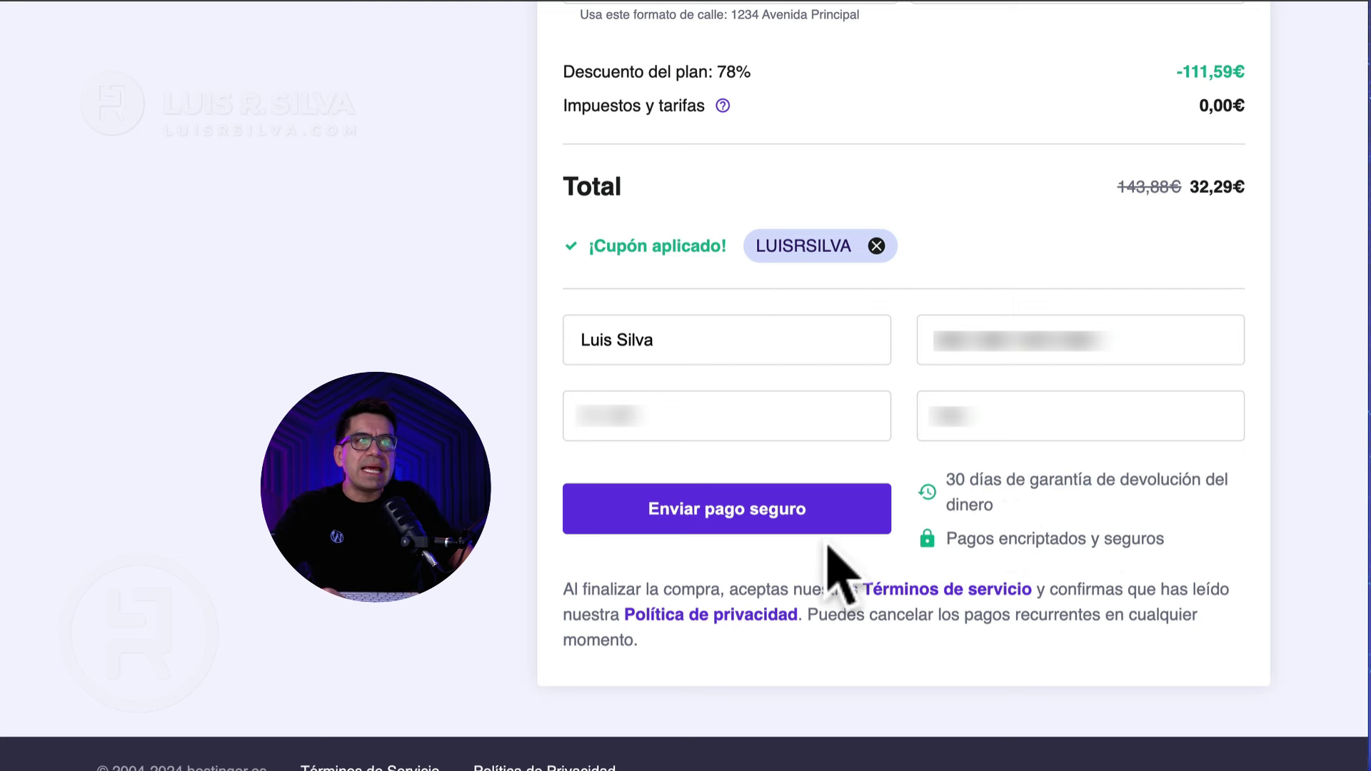
click(725, 520)
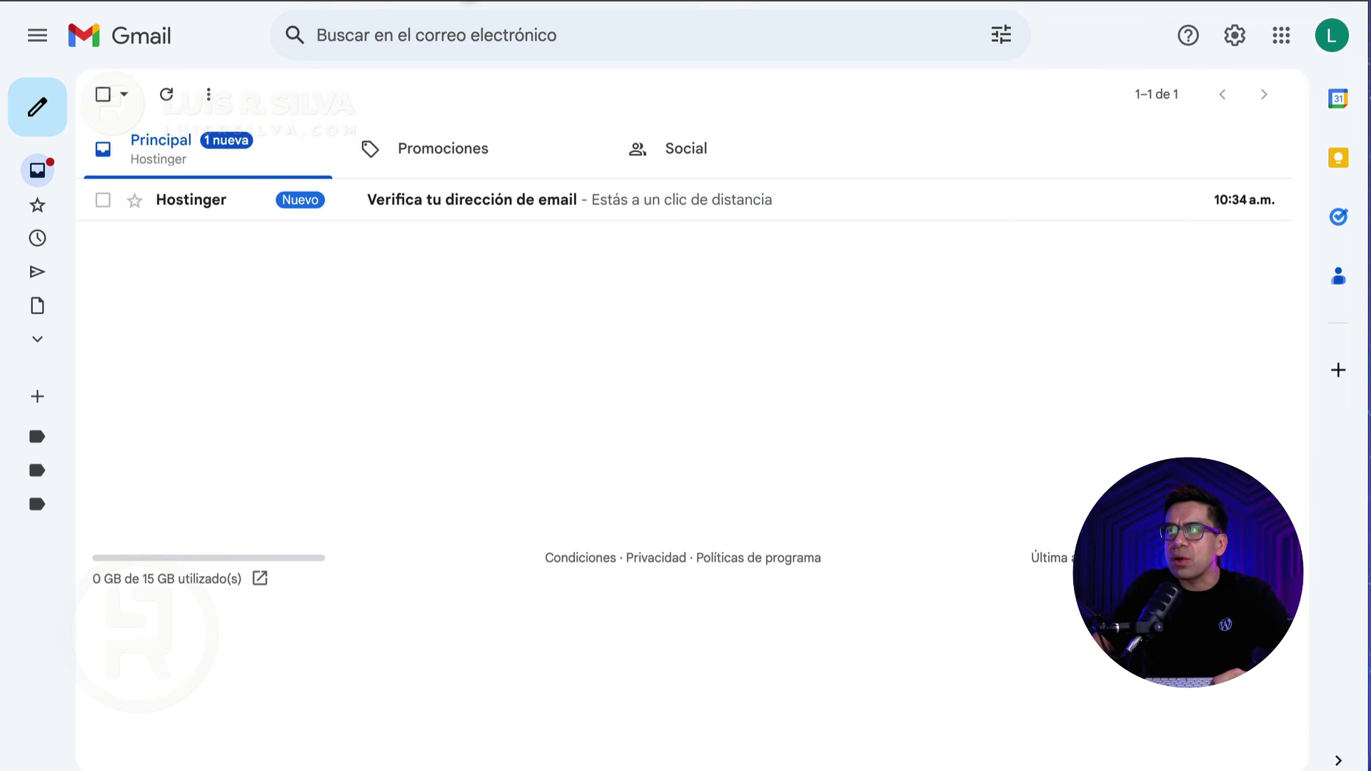
click(478, 200)
click(526, 493)
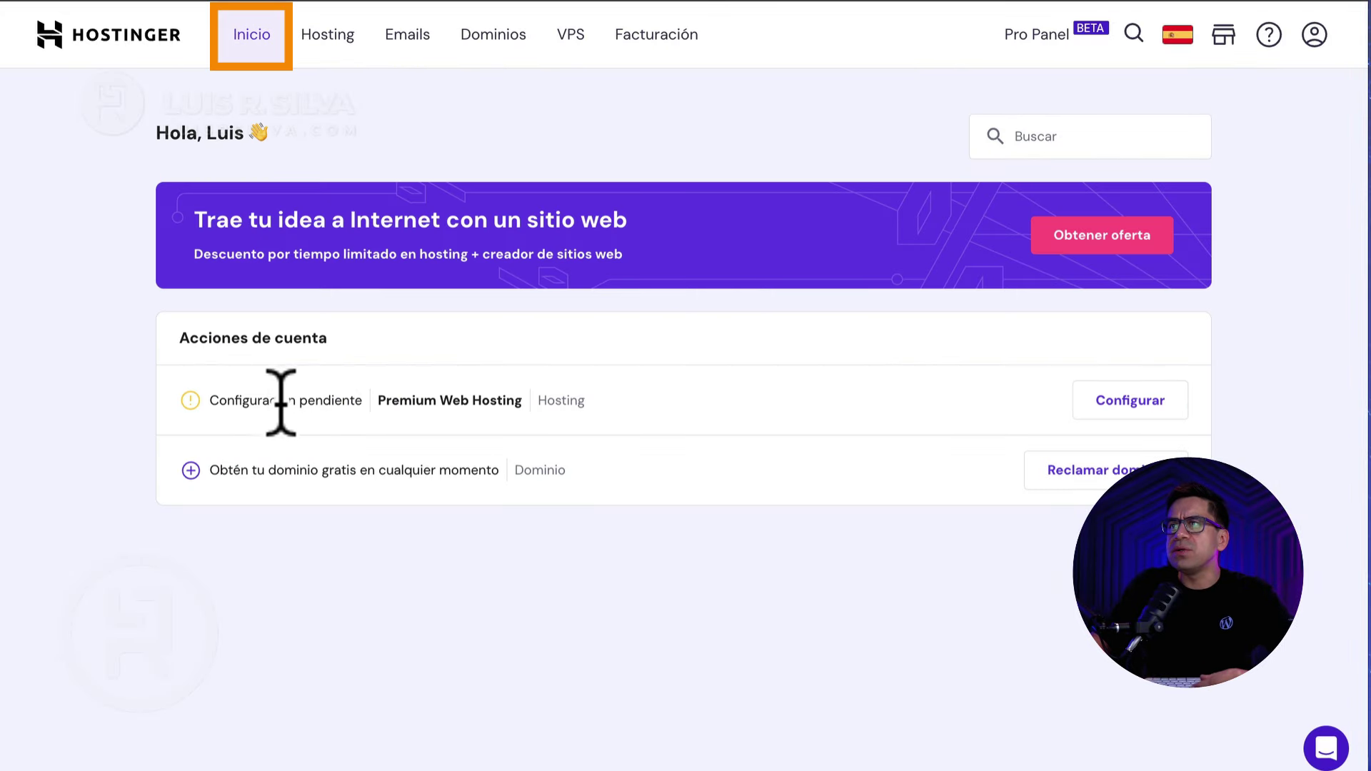
- Start configuring Premium Web Hosting, skip the questionnaire, and have Hostinger transfer an existing website
click(1126, 402)
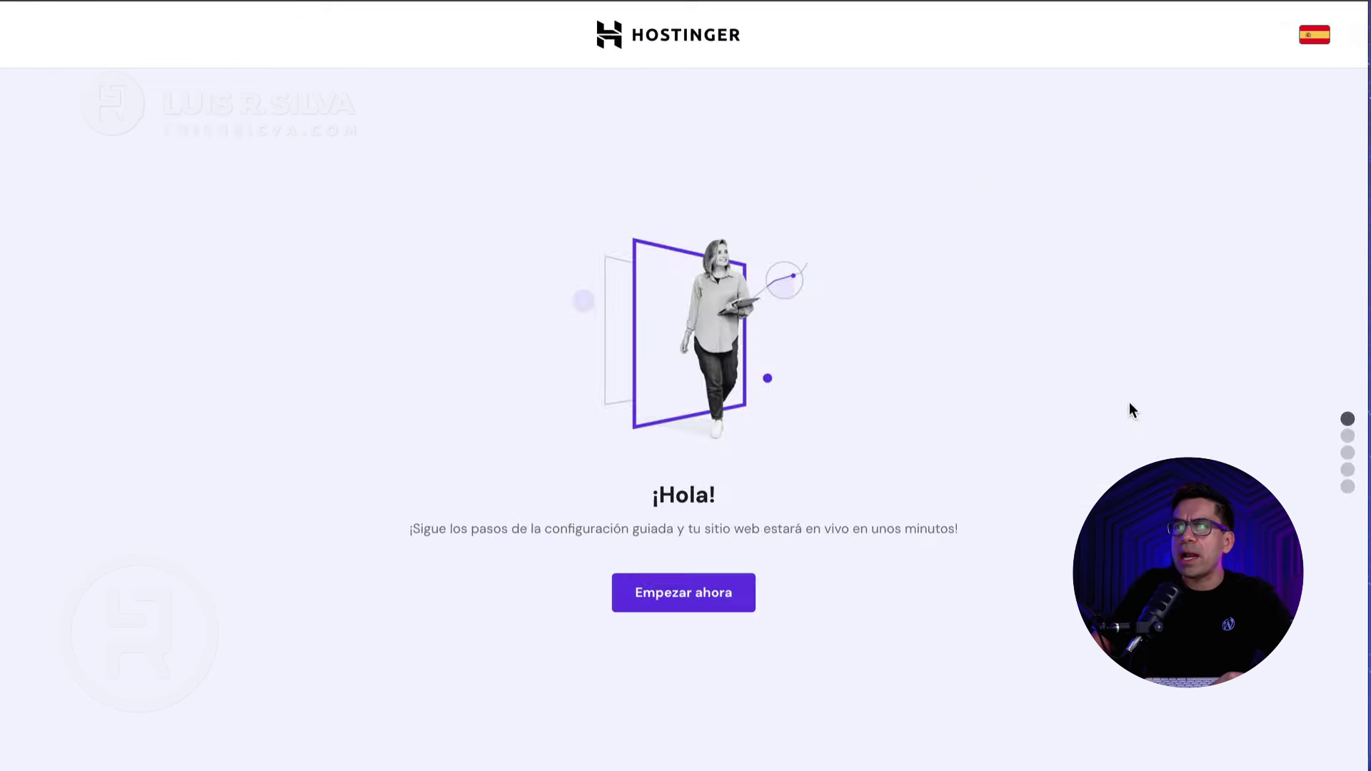
click(679, 602)
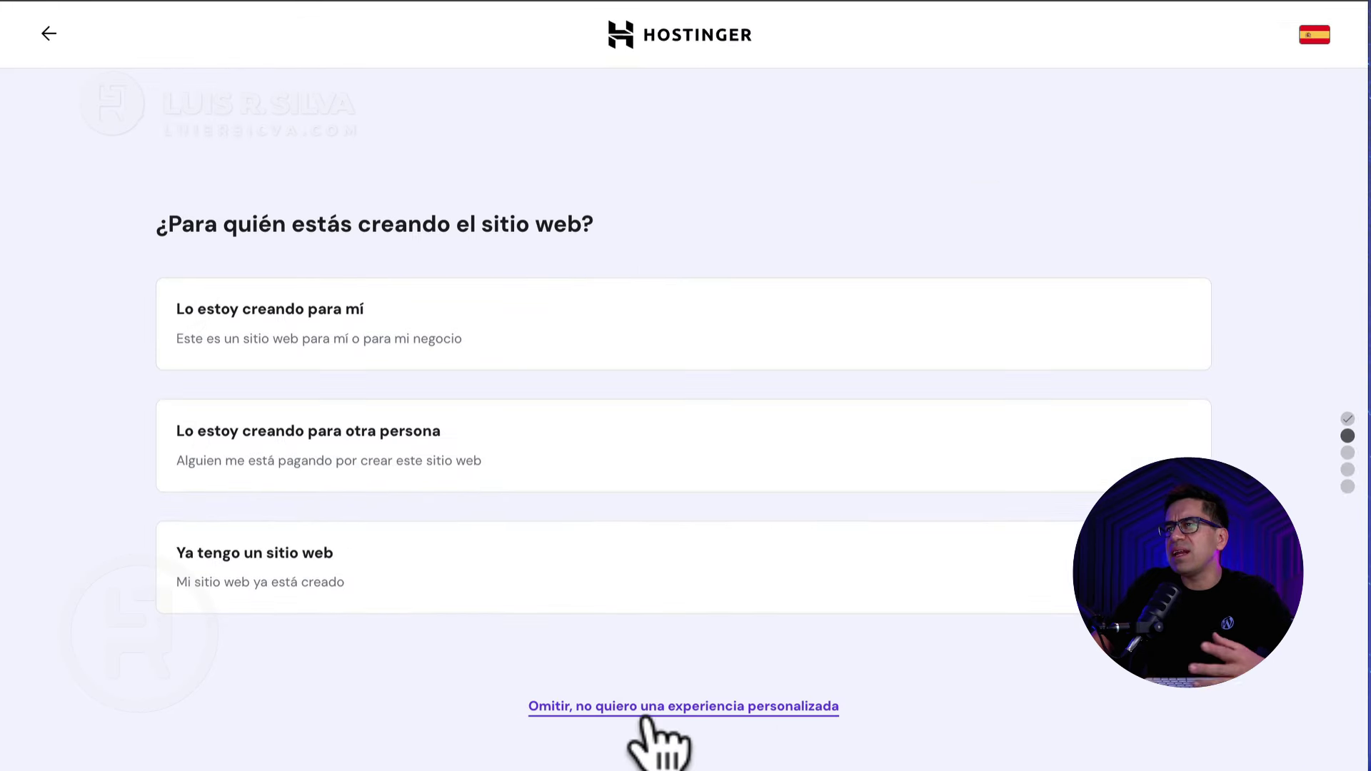
click(632, 714)
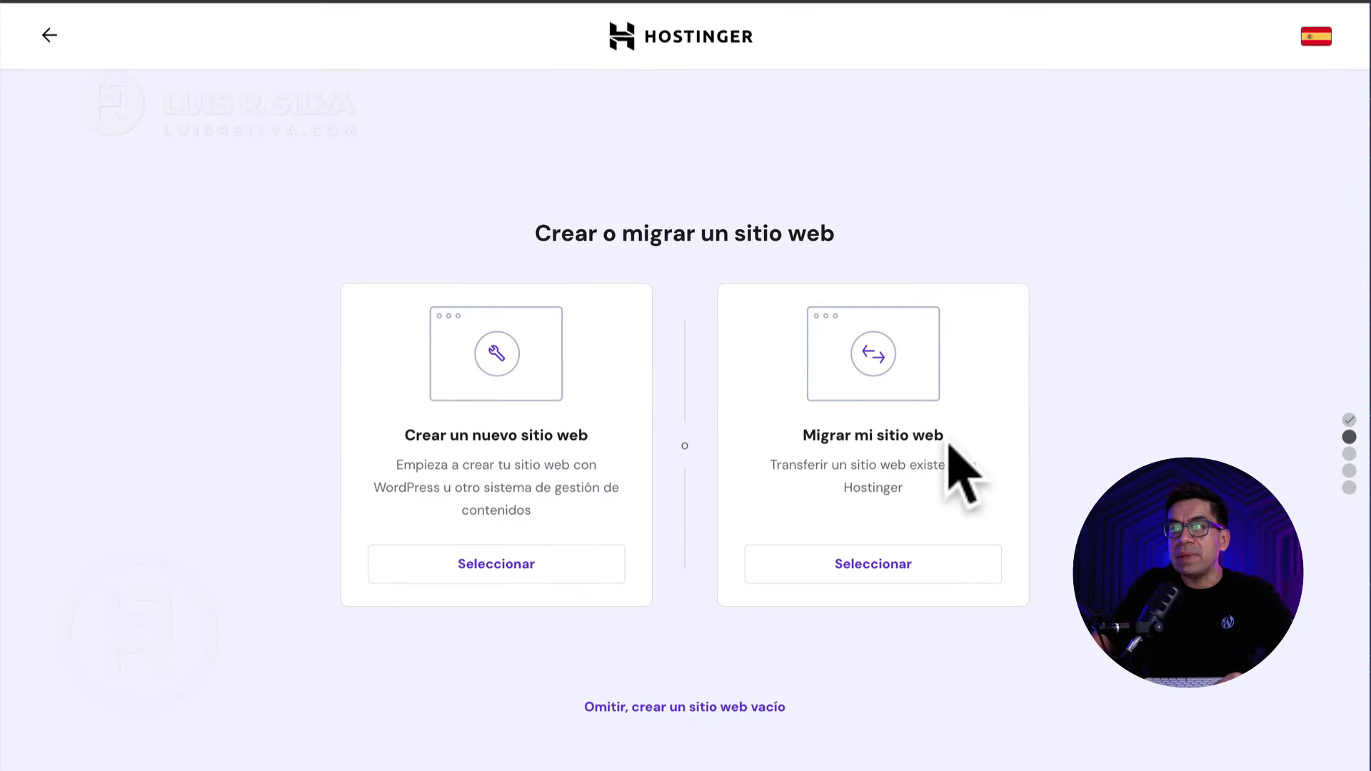
click(856, 572)
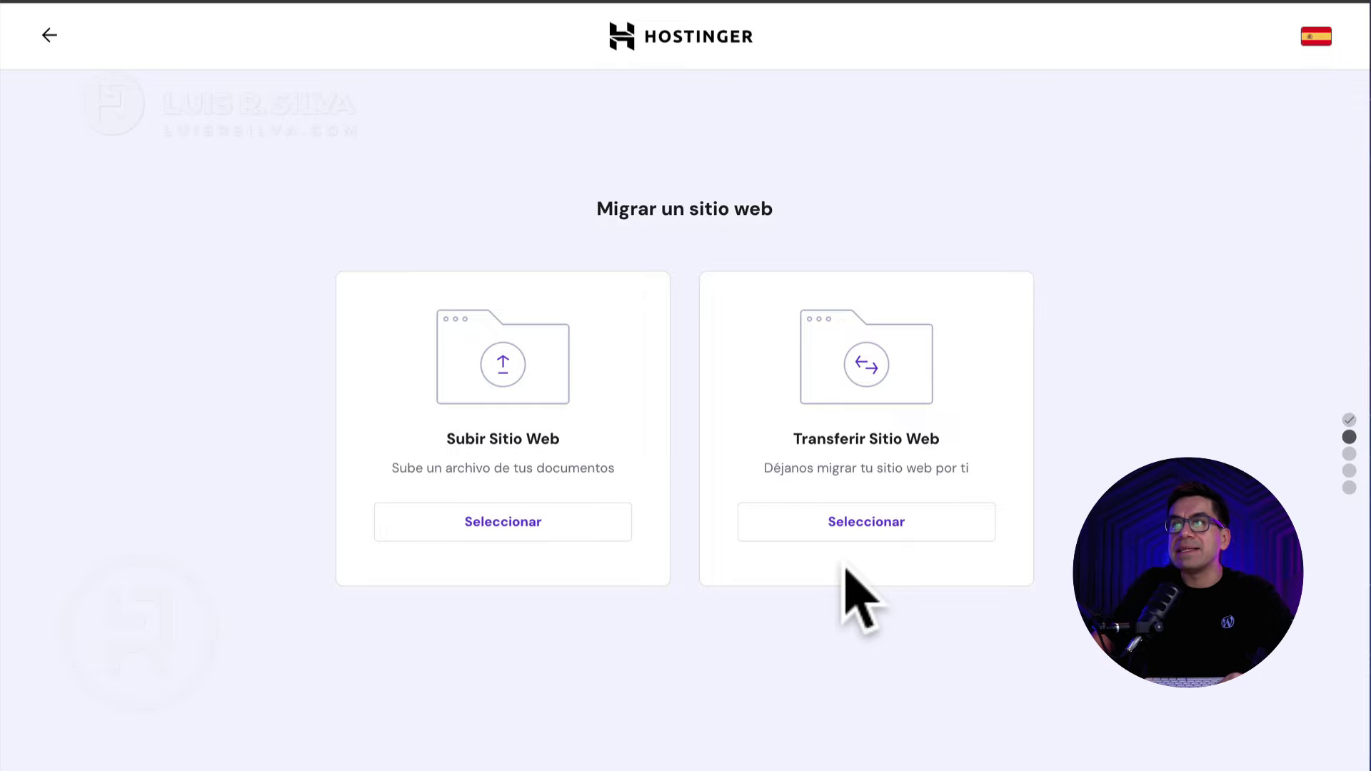
click(851, 527)
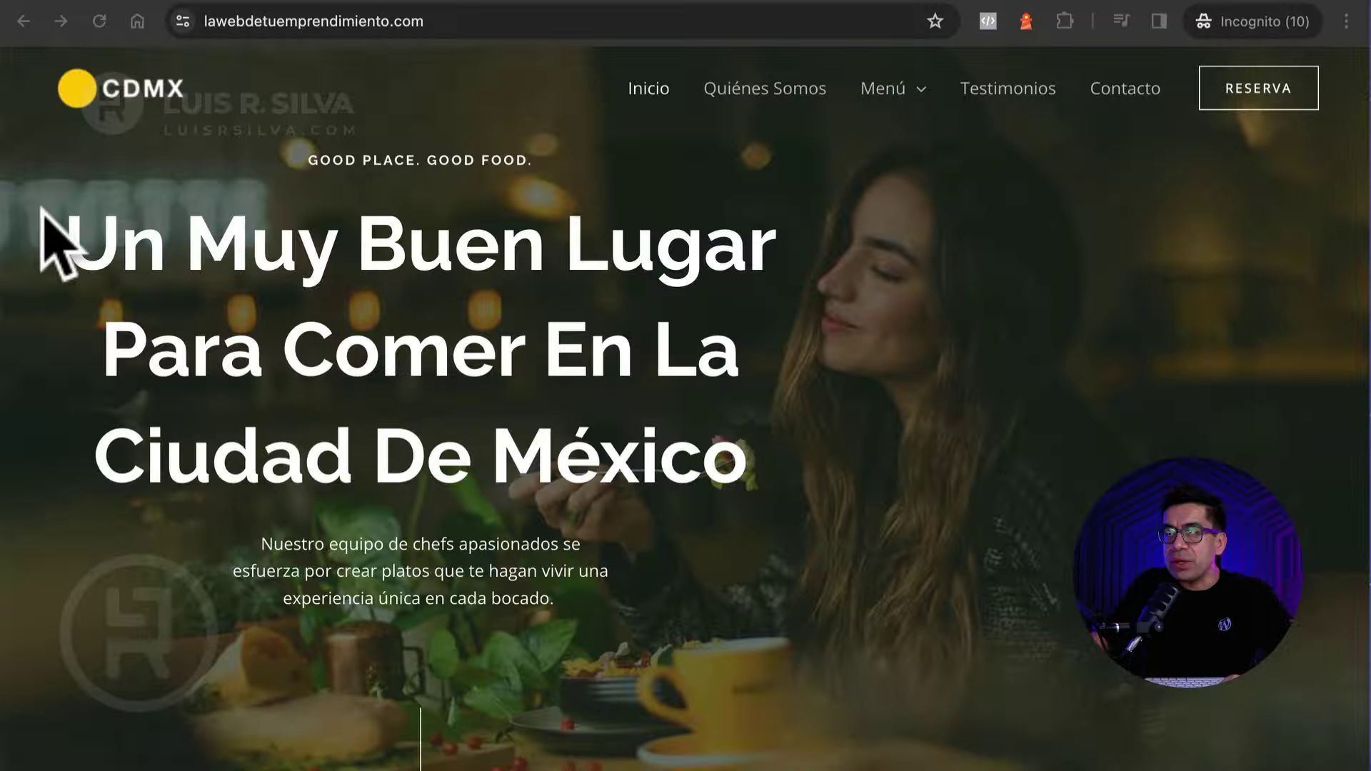
- Fill the admin URL field with the site's /wp-admin login page address
click(500, 19)
text(/wp-admi)
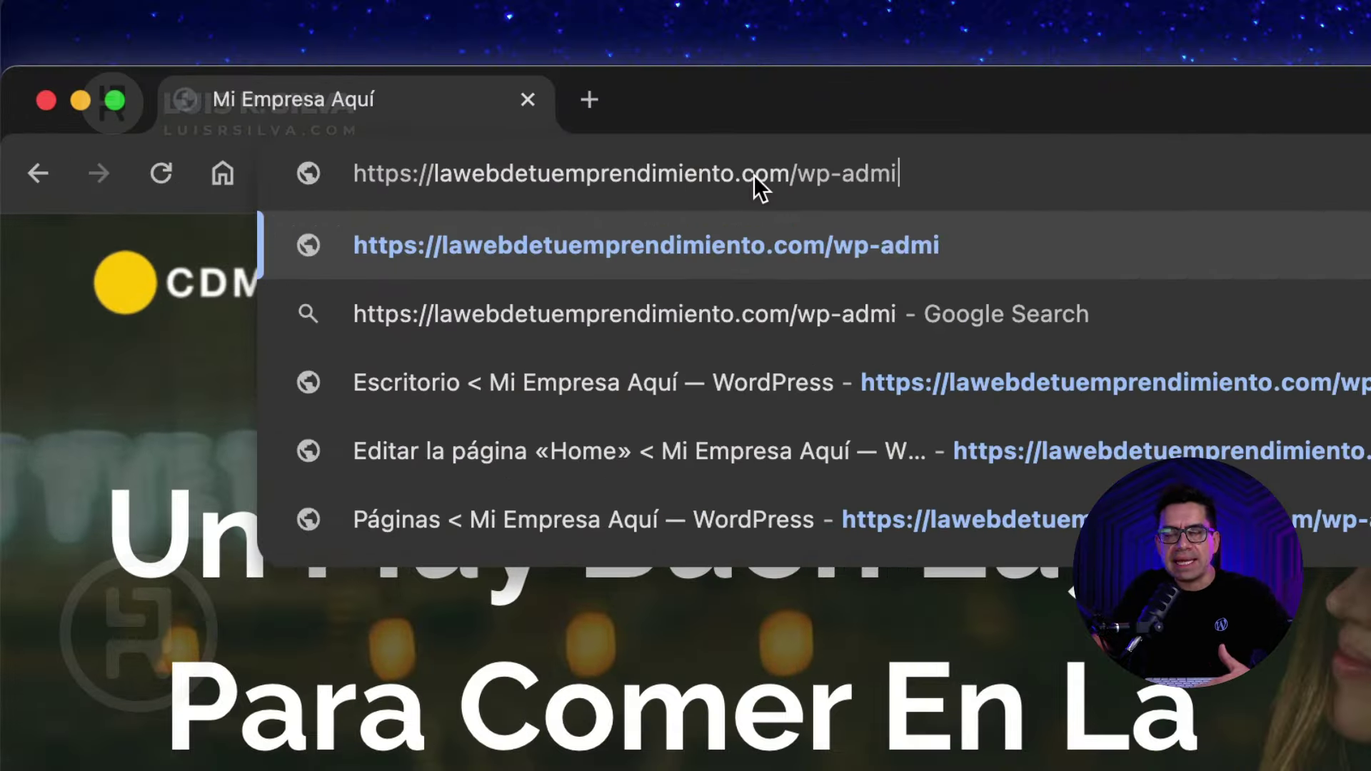
text(n)
key(Return)
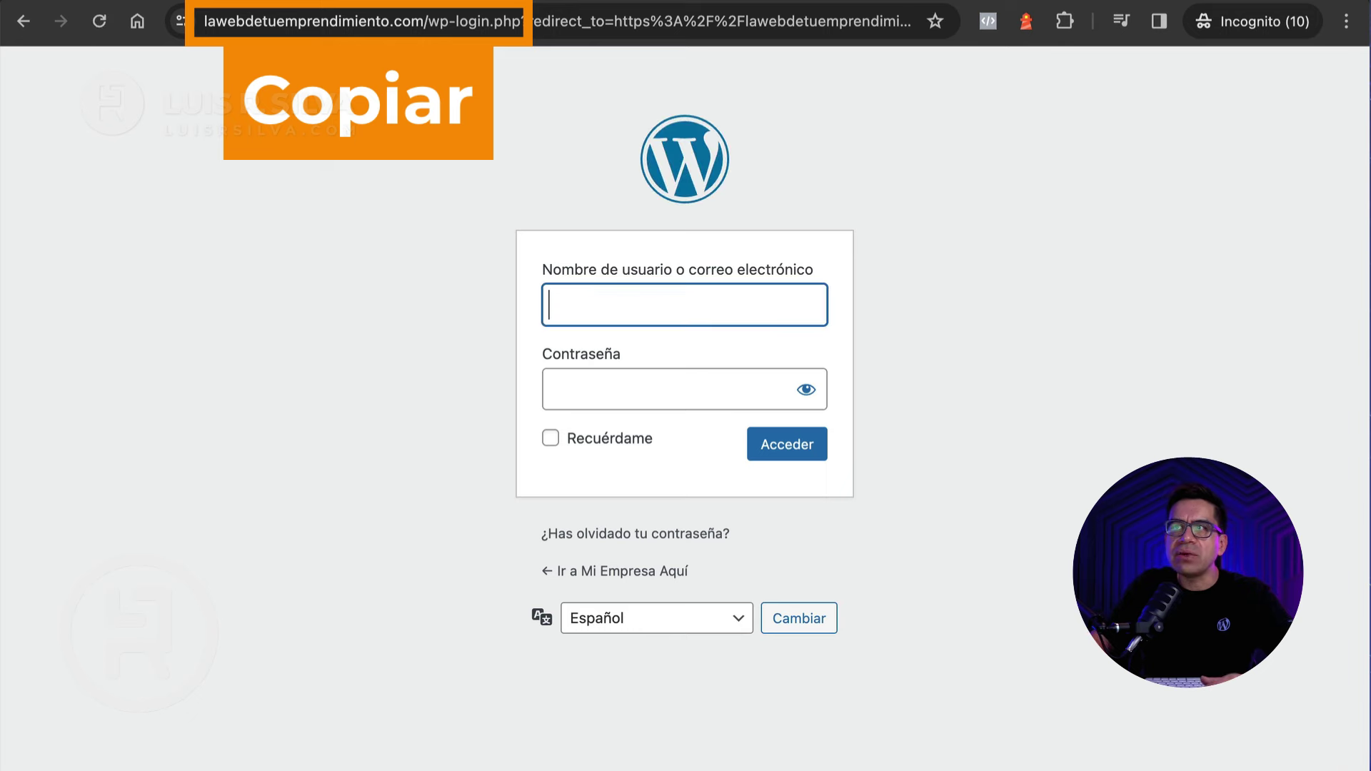
key(super+Tab)
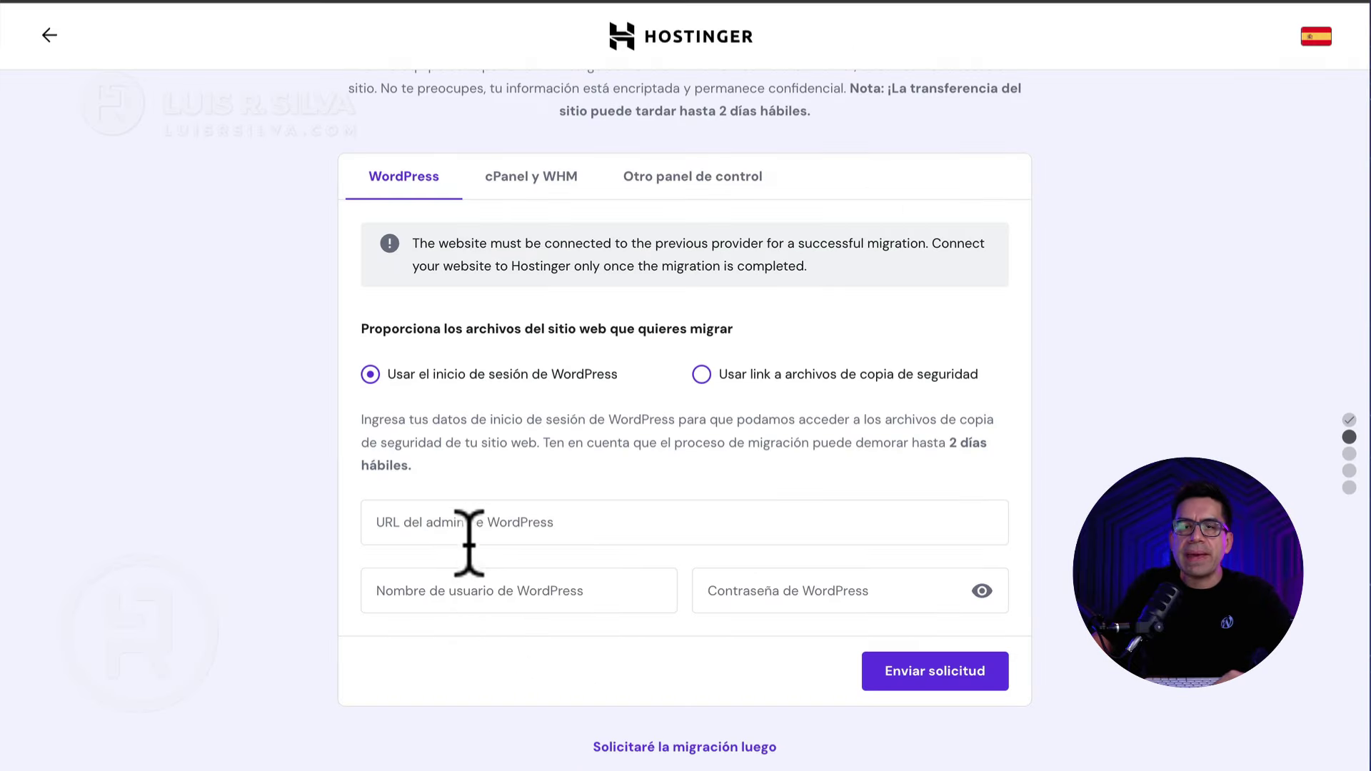
click(465, 532)
text(https://lawebdetuemprendimiento.com/wp-login.php)
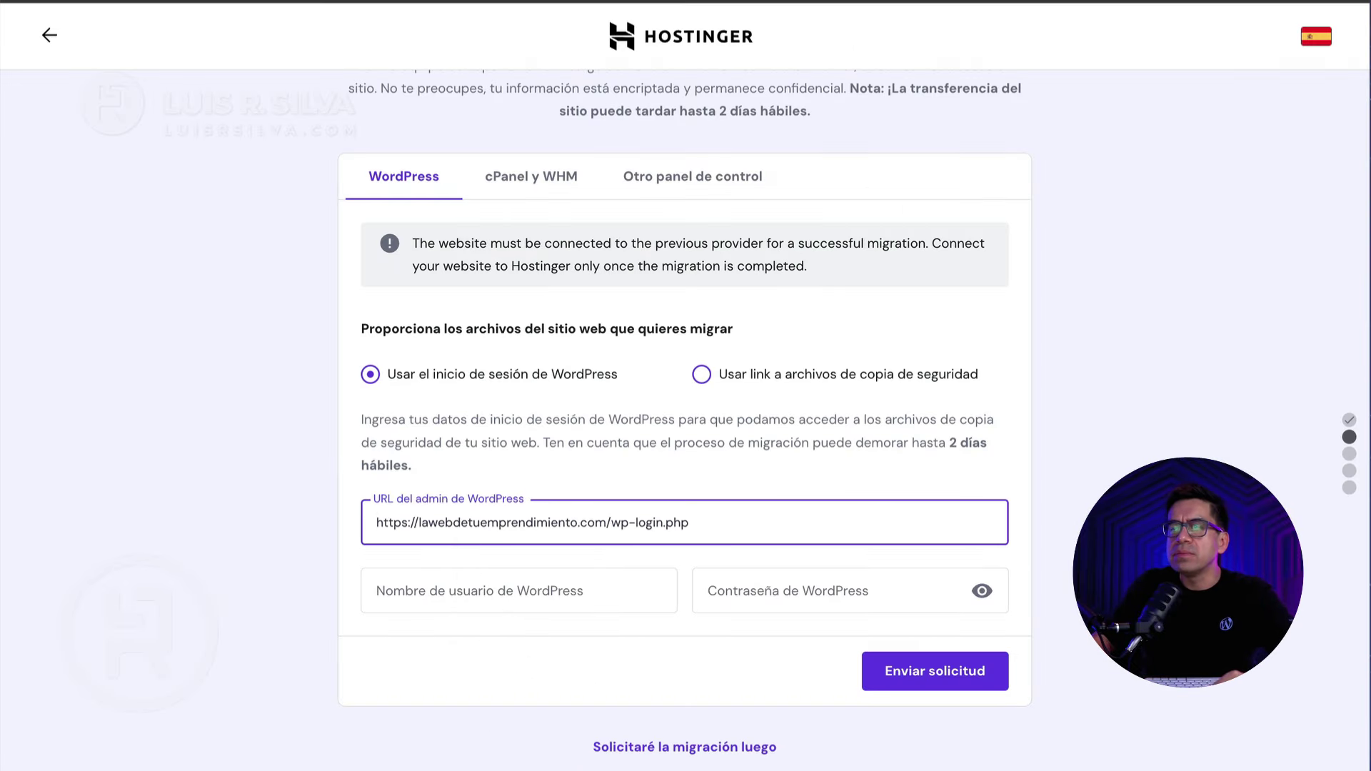
- Enter the WordPress username and password, test the login, and send the migration request
key(super+Tab)
click(572, 597)
key(ctrl+v)
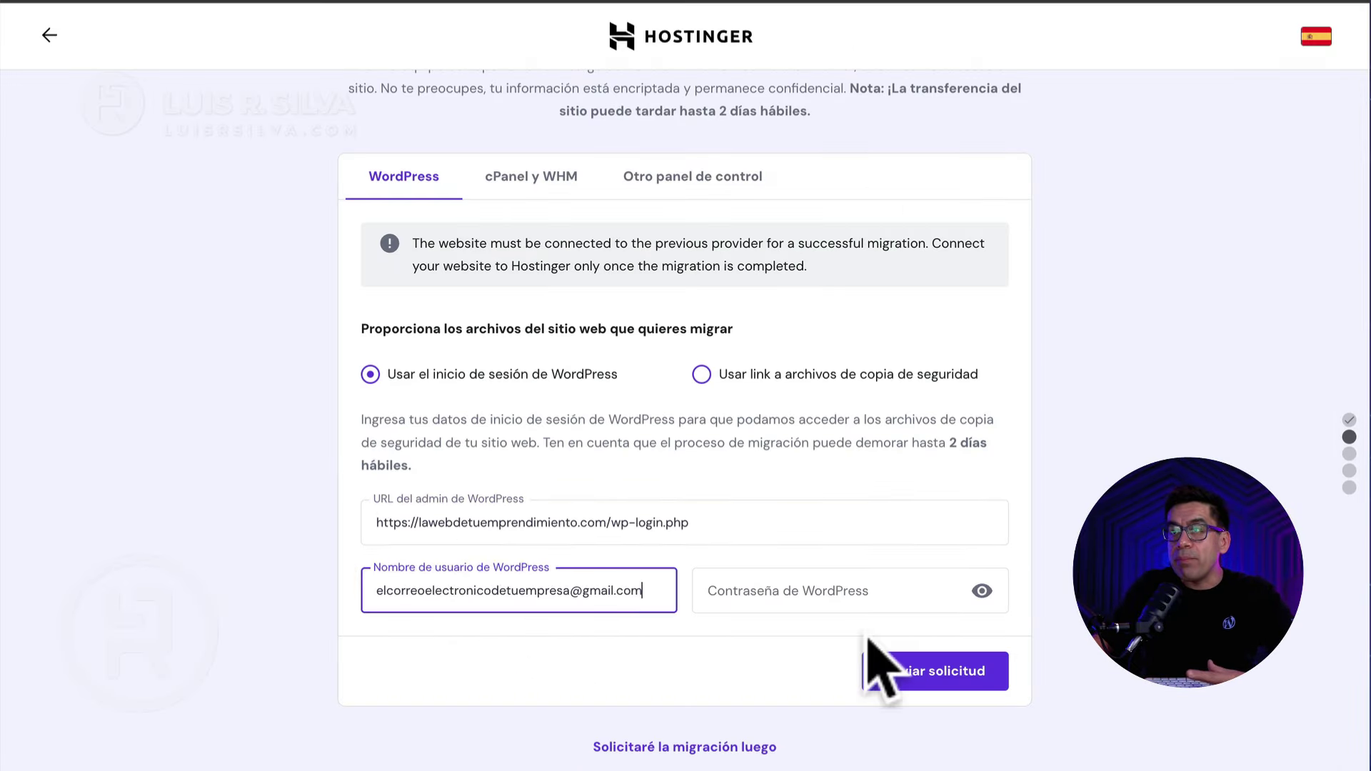
click(821, 591)
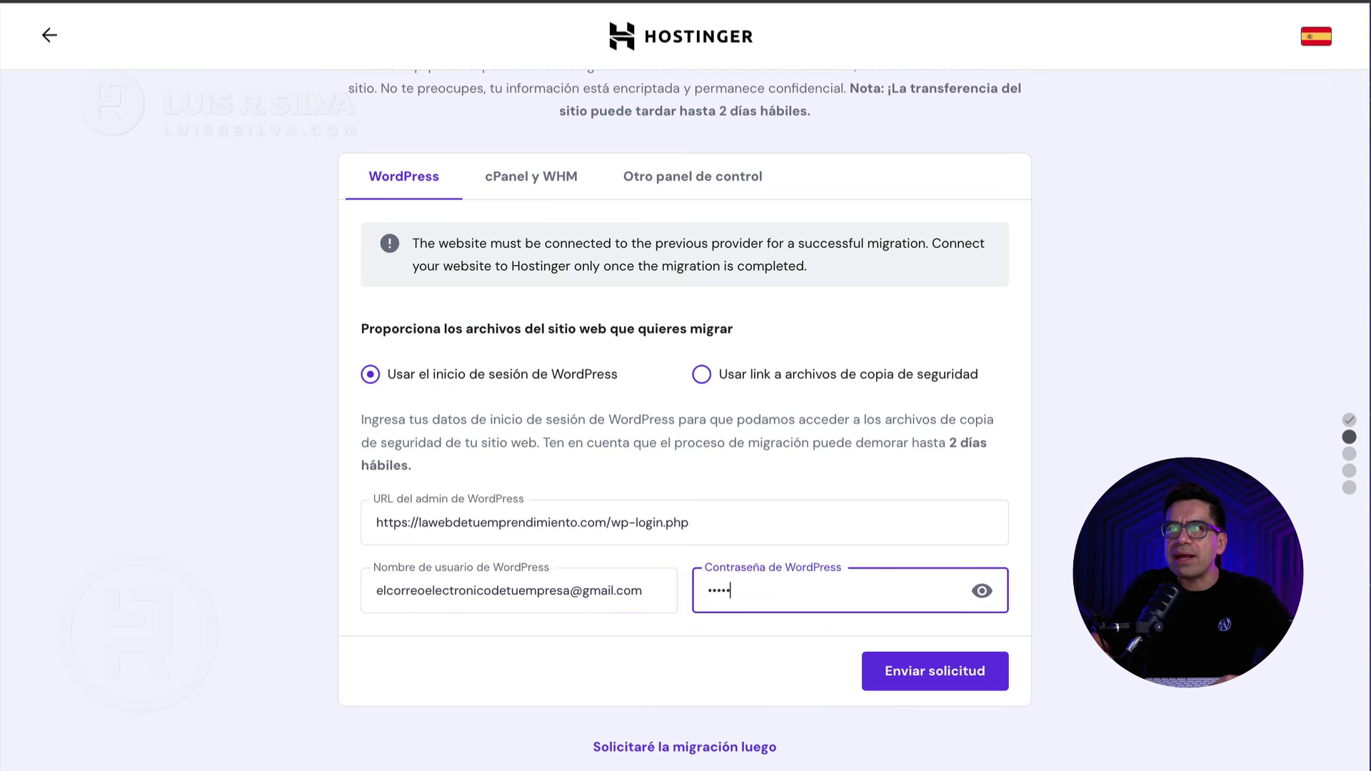
key(super+Tab)
click(637, 386)
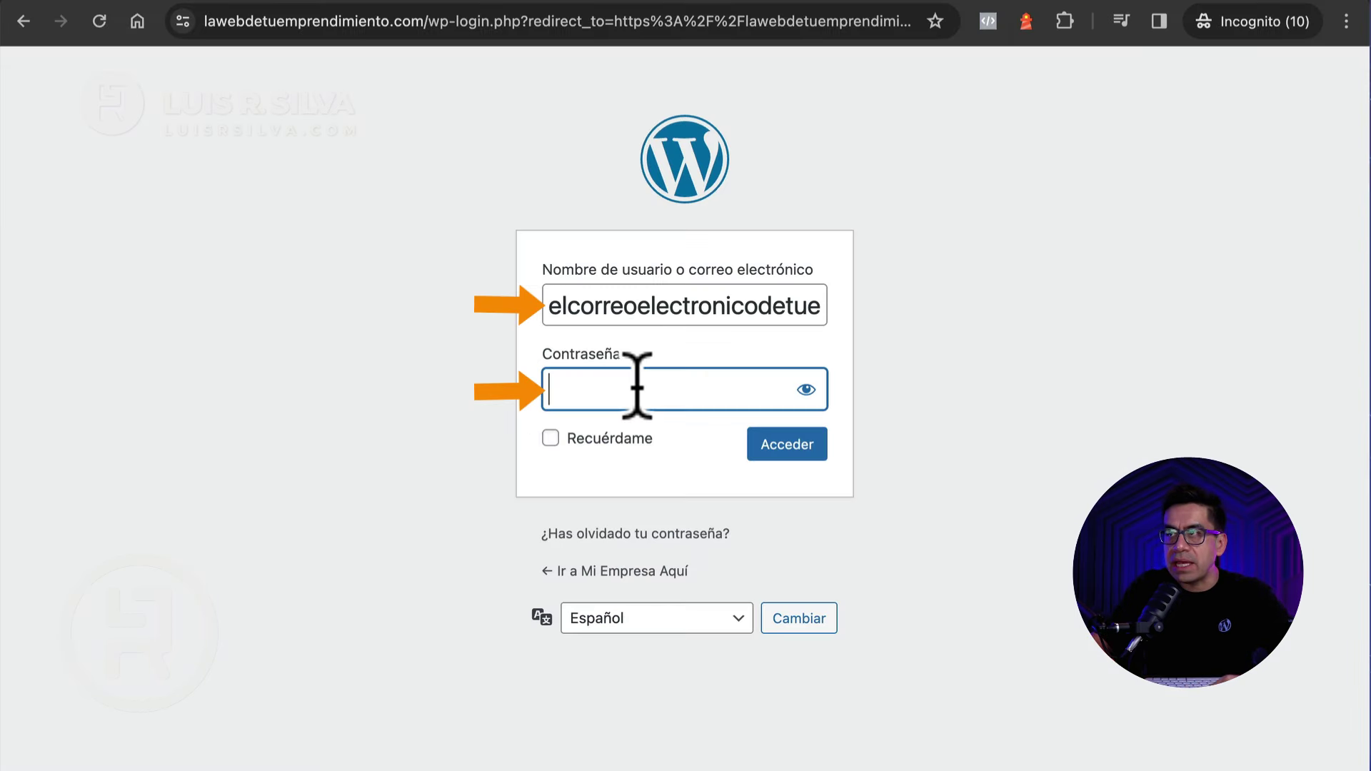
key(ctrl+v)
click(789, 446)
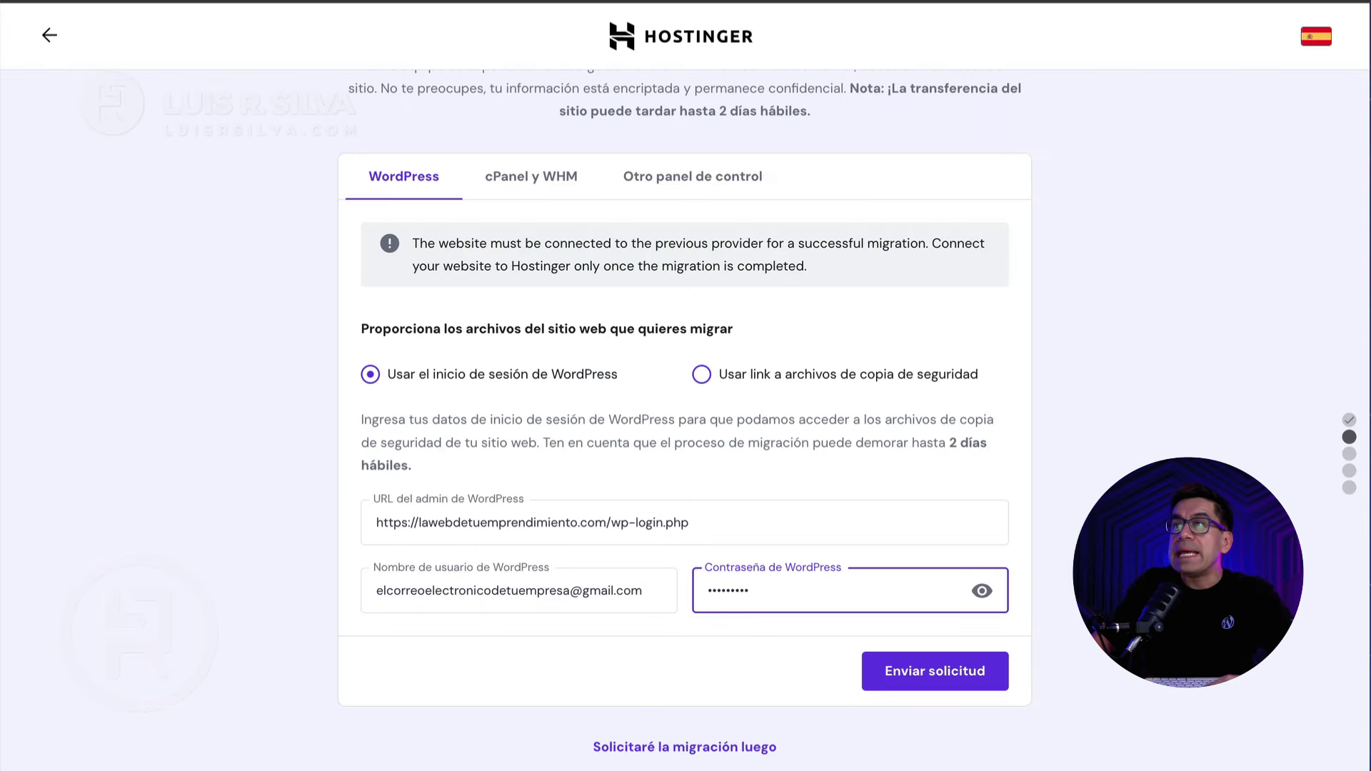
click(933, 675)
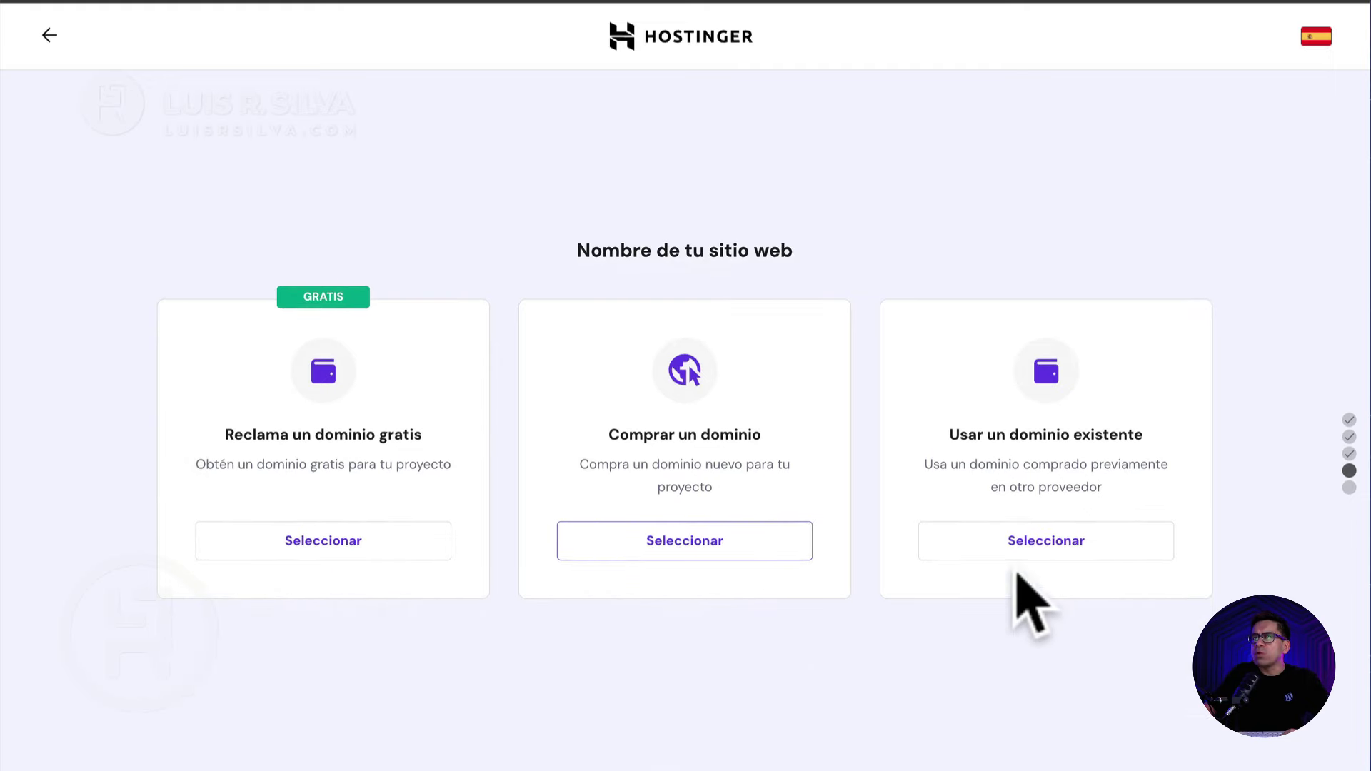
- Use the existing domain lawebdetuemprendimiento.com and continue past the nameserver notice
click(1044, 547)
text(lawebdetuemprendimiento.)
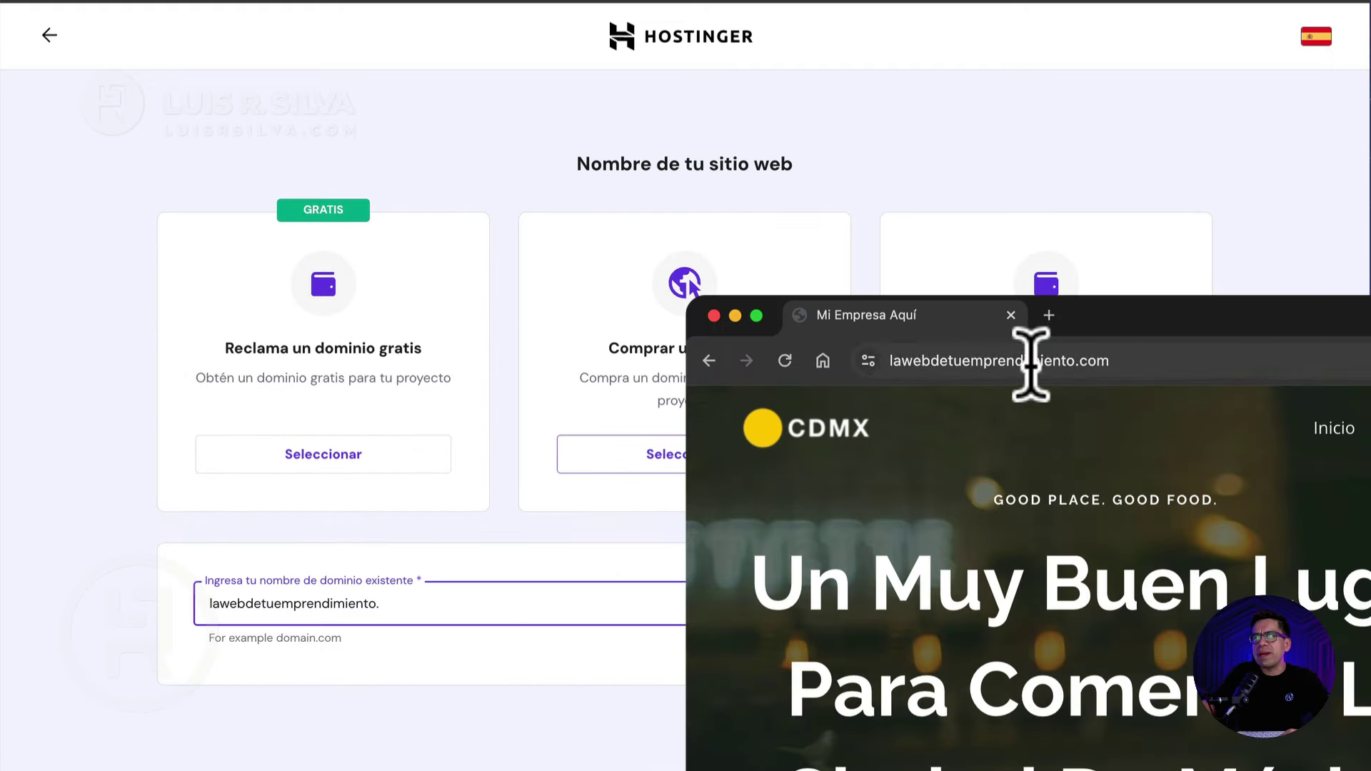
text(com)
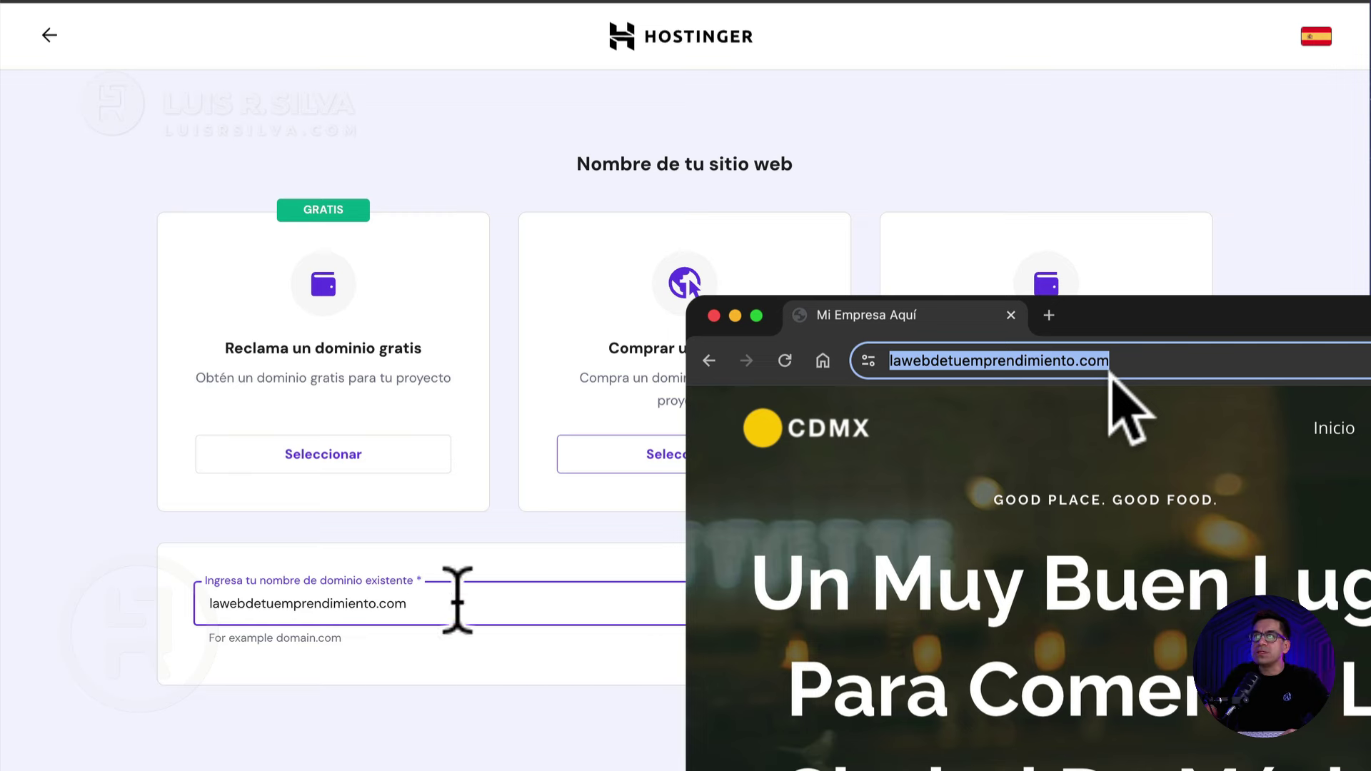
click(1119, 605)
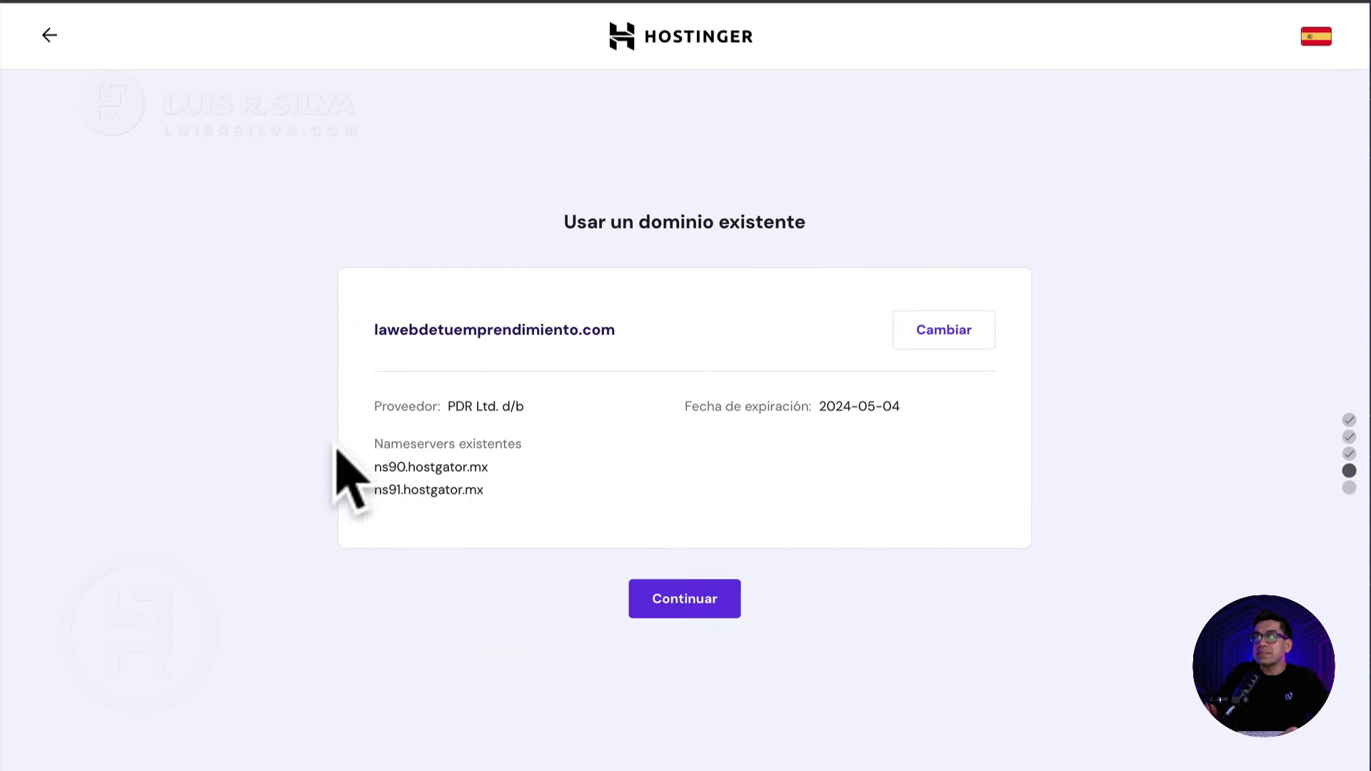
drag(370, 436, 489, 503)
click(550, 628)
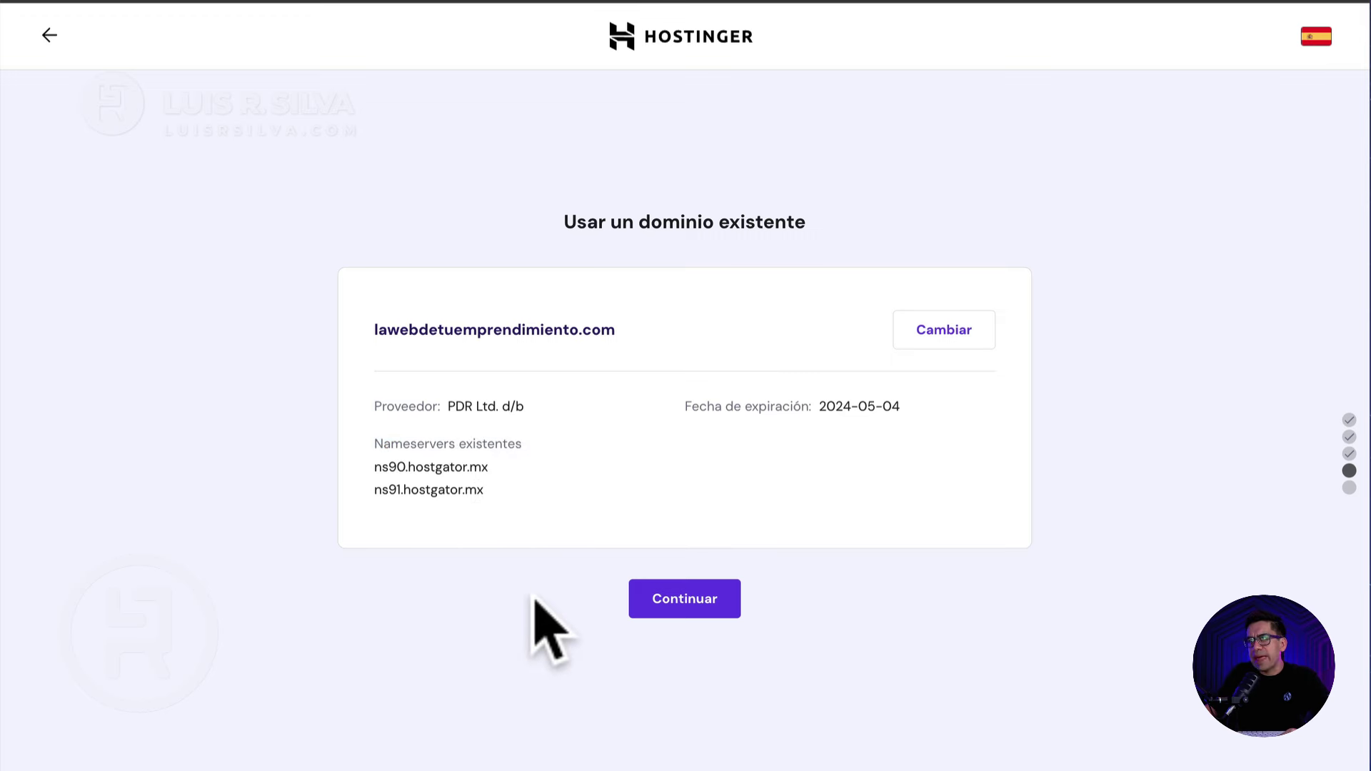
click(700, 608)
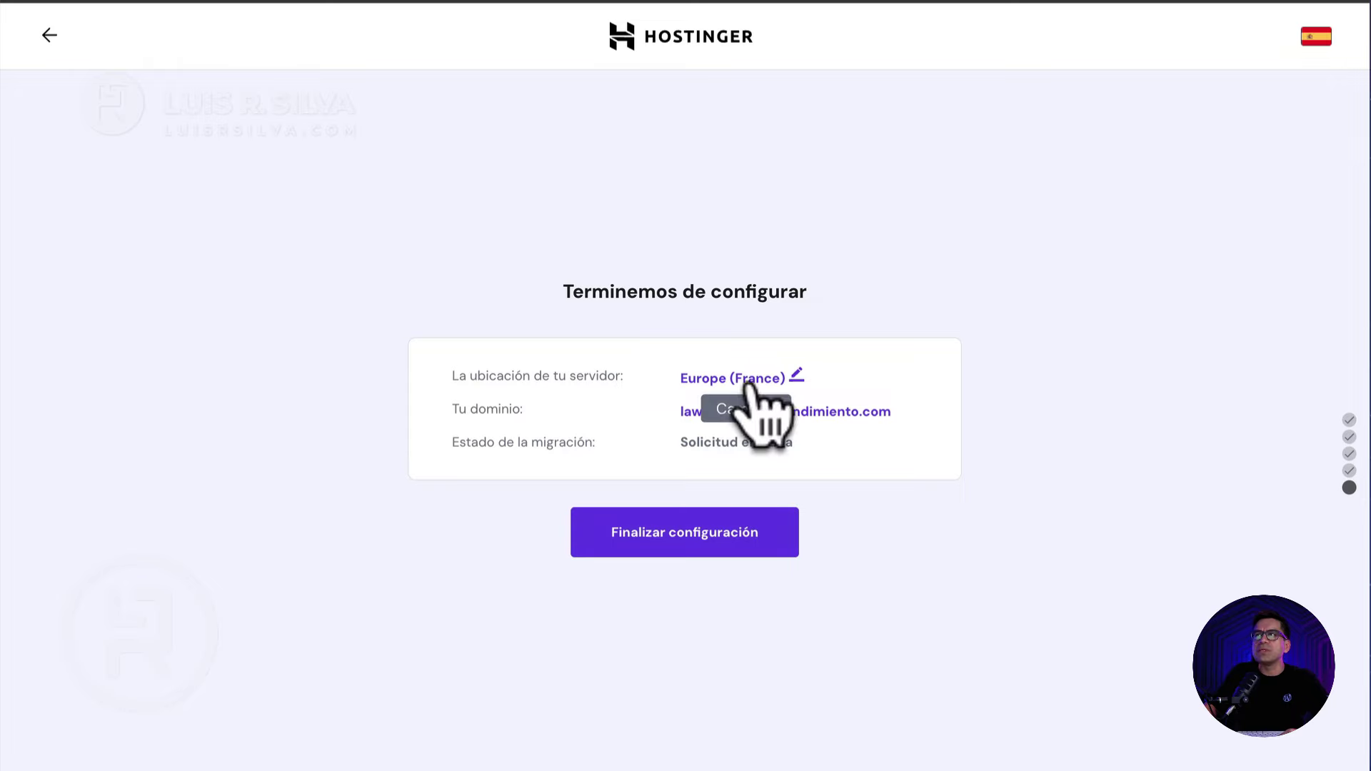
- Change the server location to North America (USA, AZ) and finalize the setup
click(795, 377)
click(728, 492)
click(552, 380)
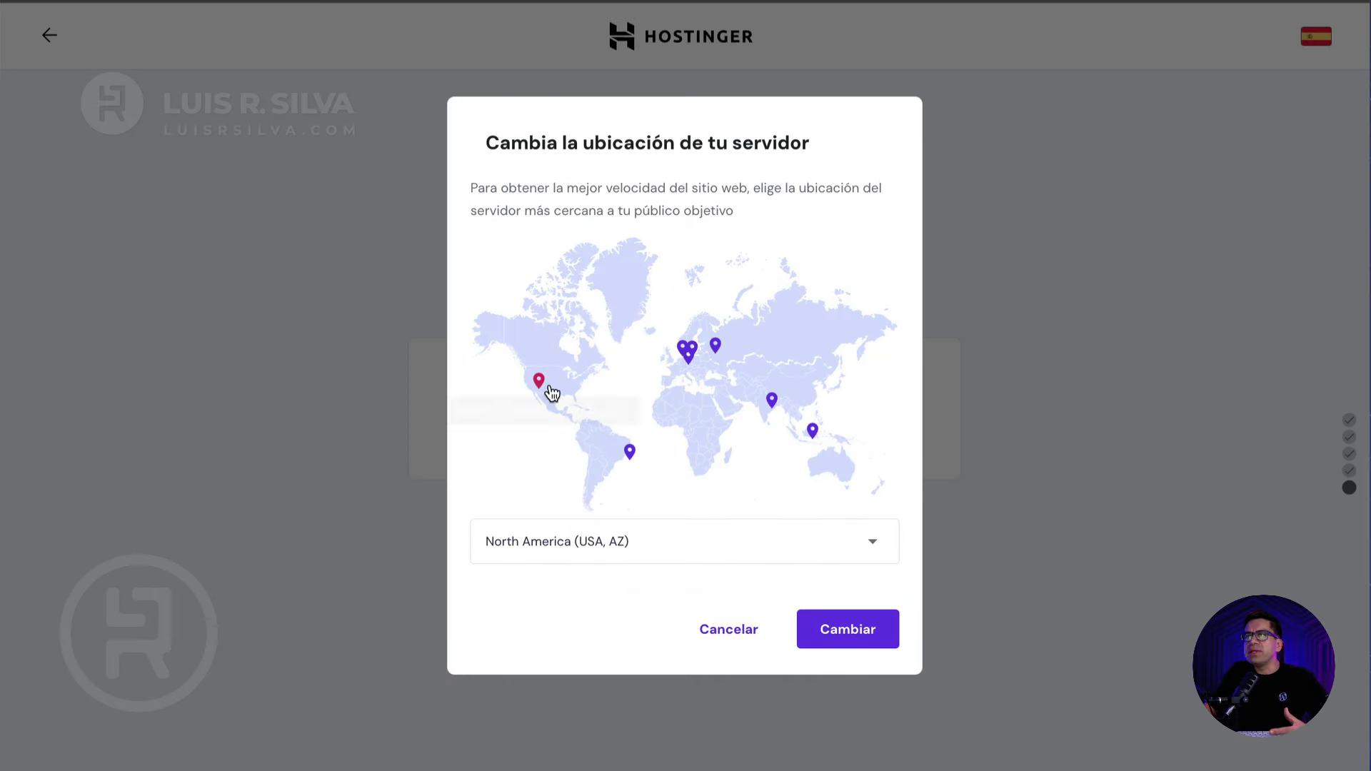
click(854, 645)
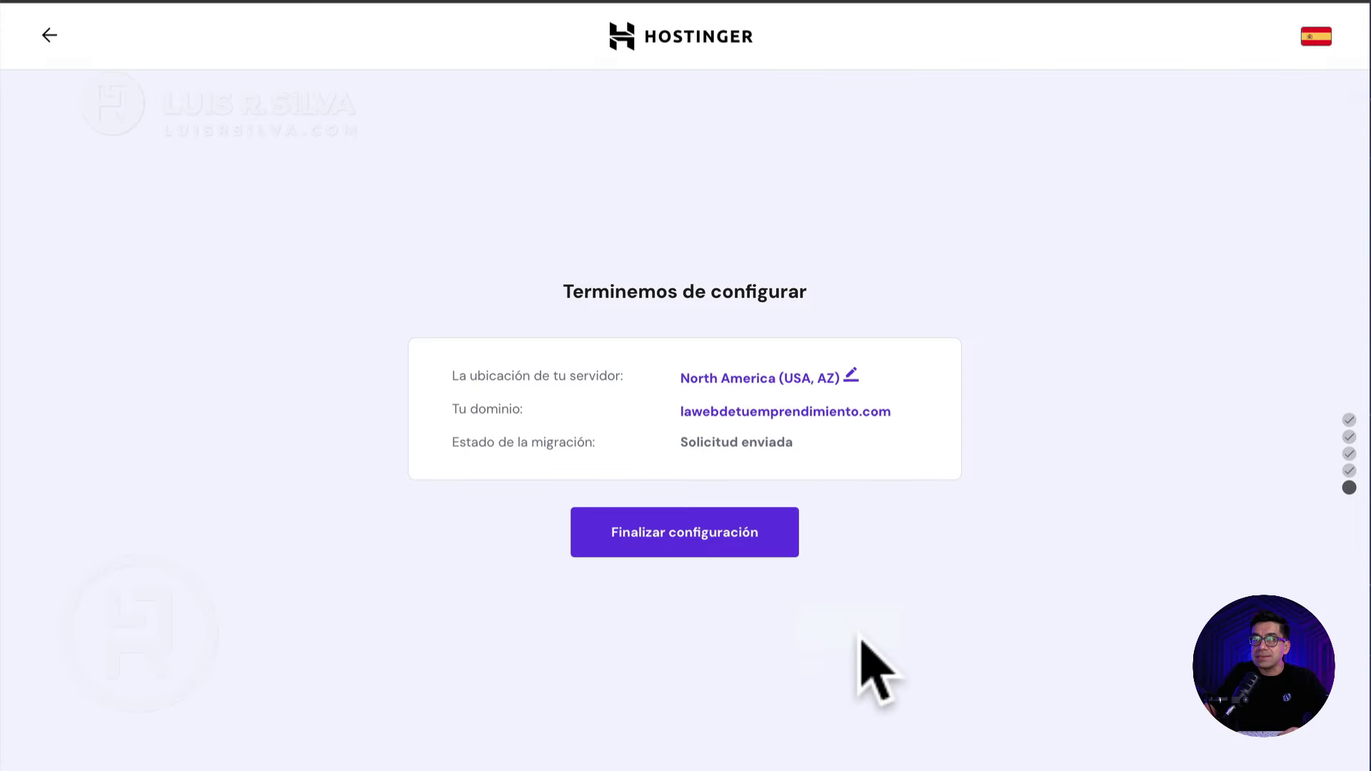
click(704, 546)
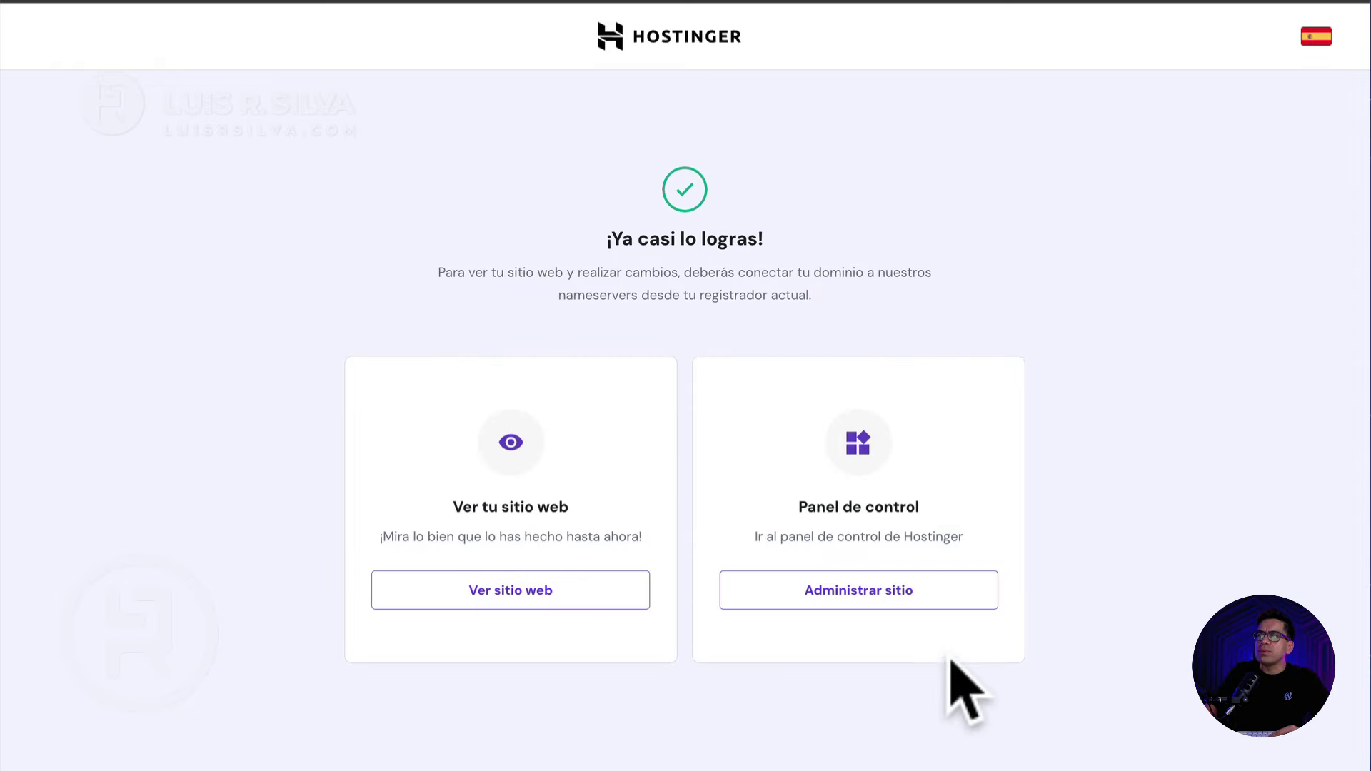
- Open the site's hPanel via Administrar sitio and go to the Emails section
click(905, 604)
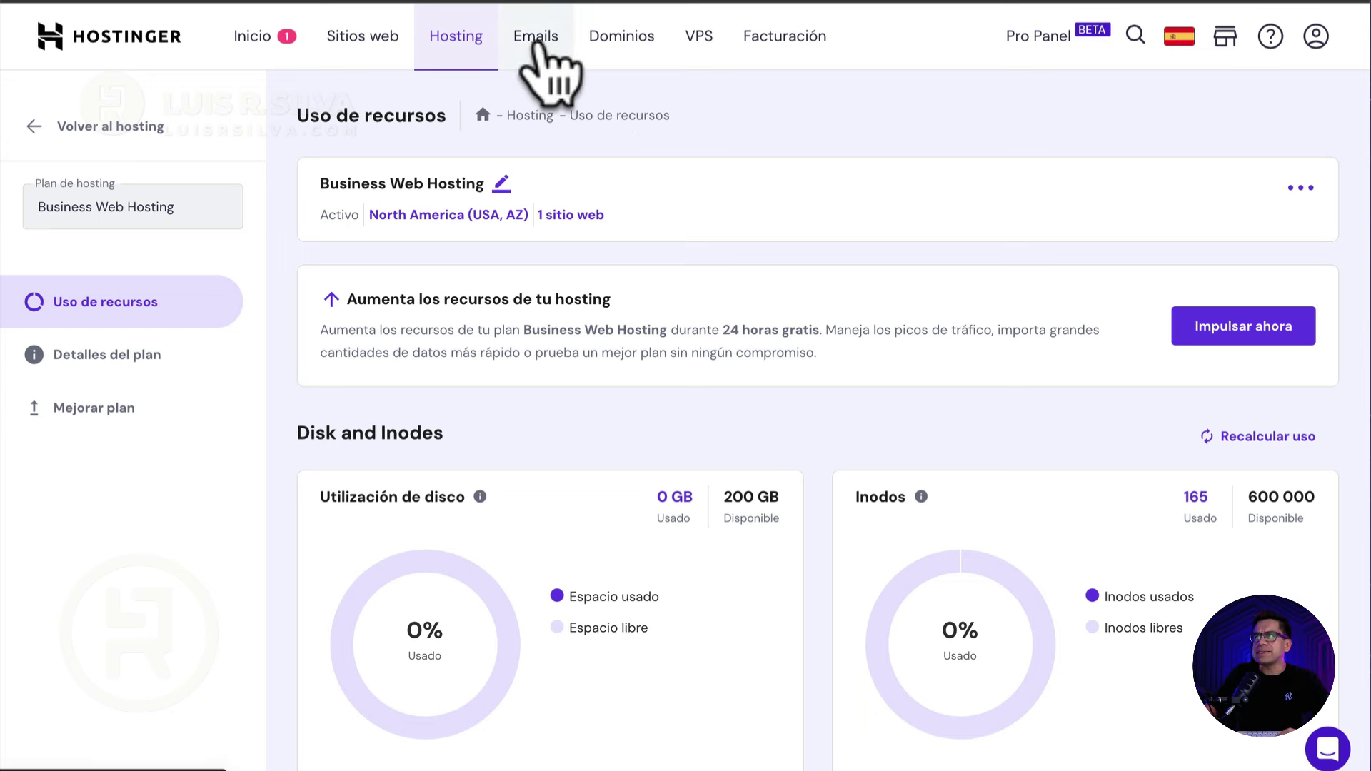
click(534, 45)
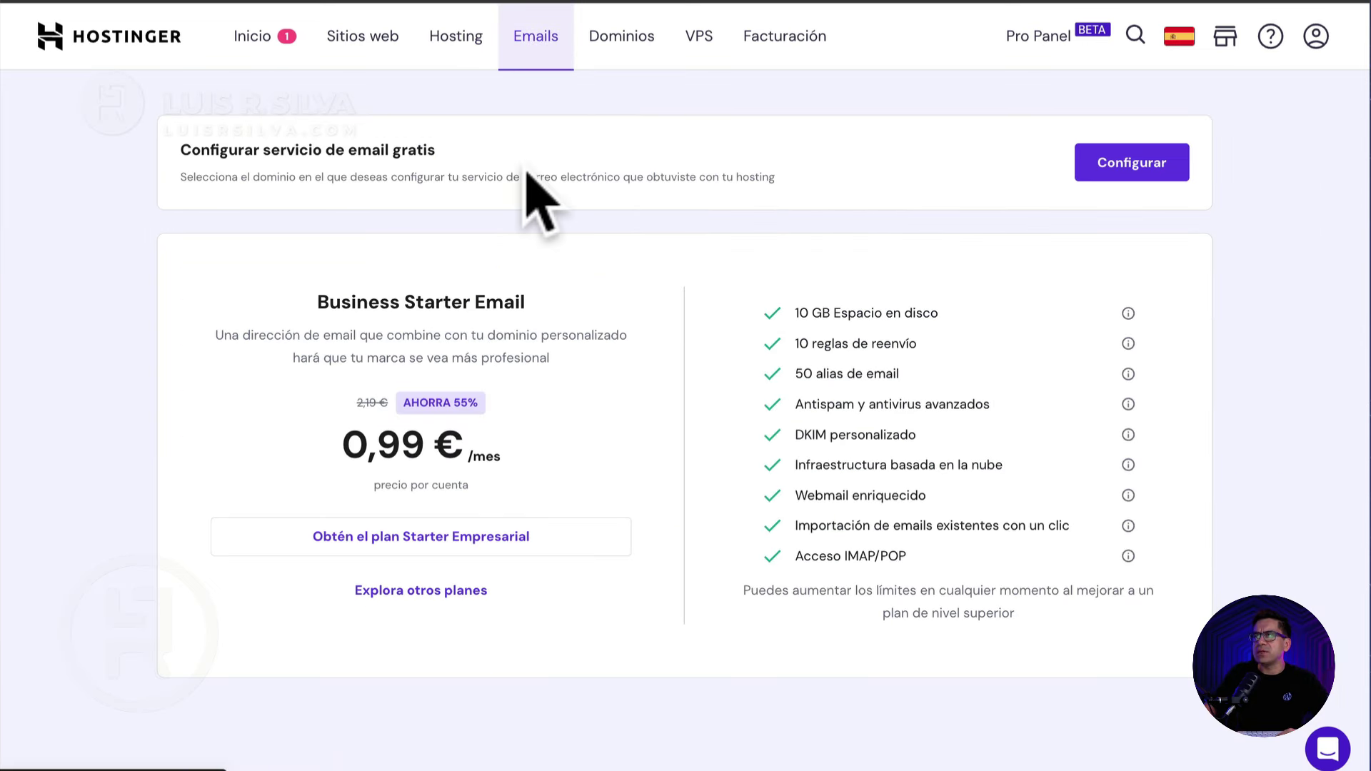
- Create a free Hostinger mailbox on lawebdetuemprendimiento.com with a password, skipping email client setup
click(1130, 171)
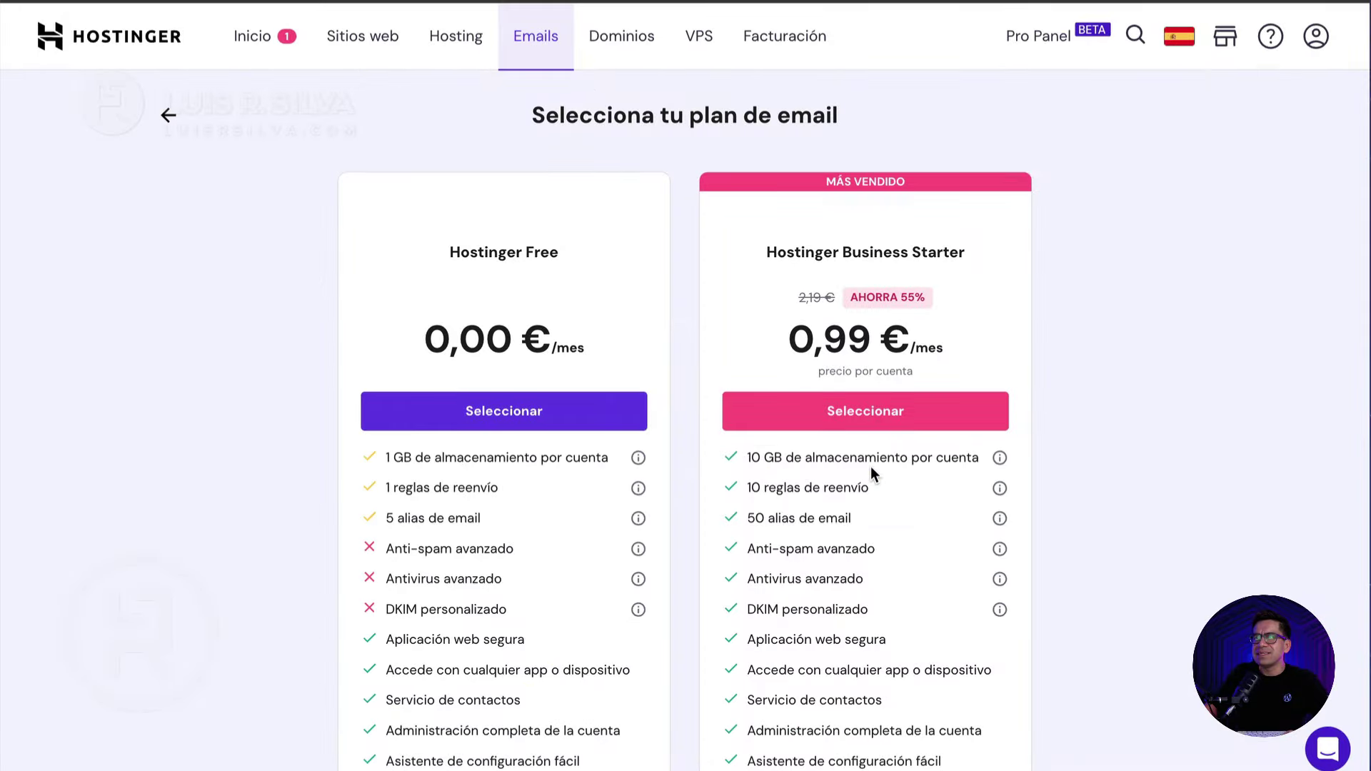
click(504, 412)
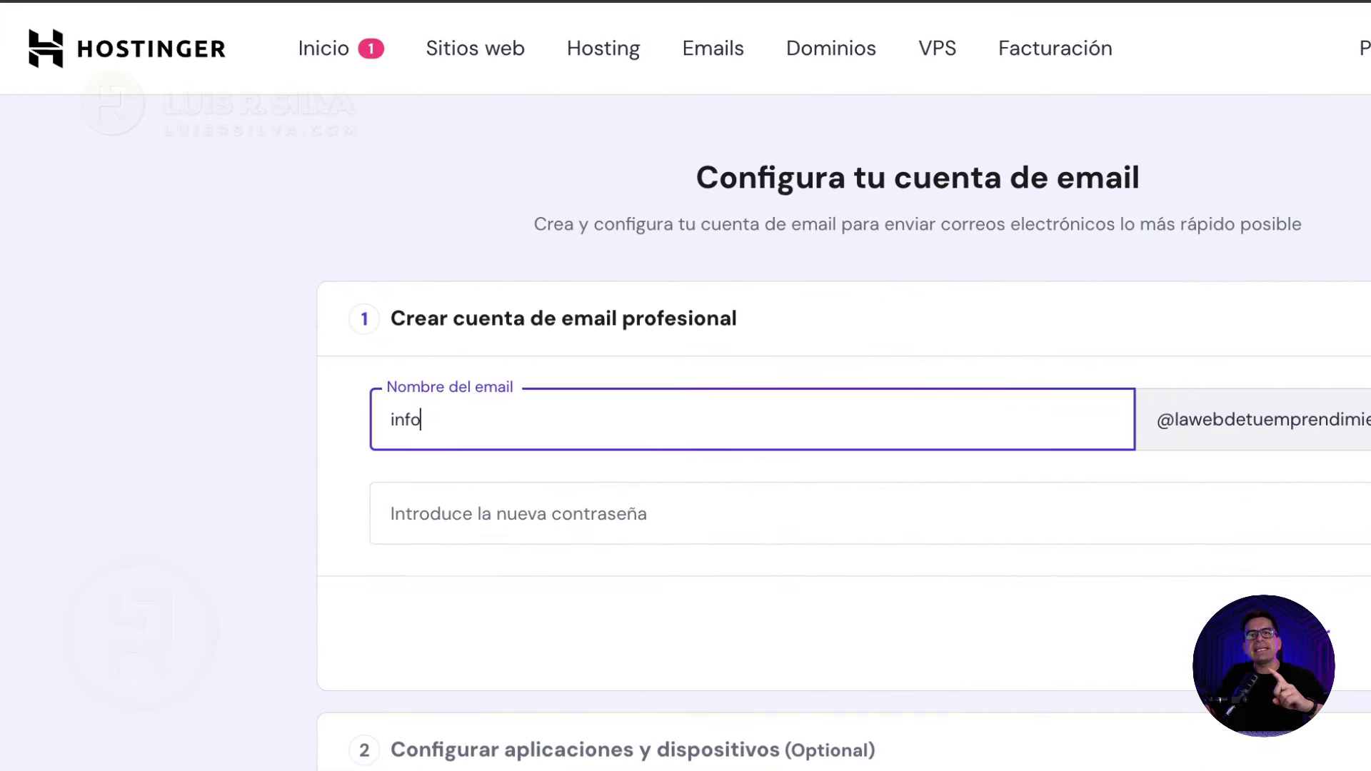
click(726, 513)
key(ctrl+v)
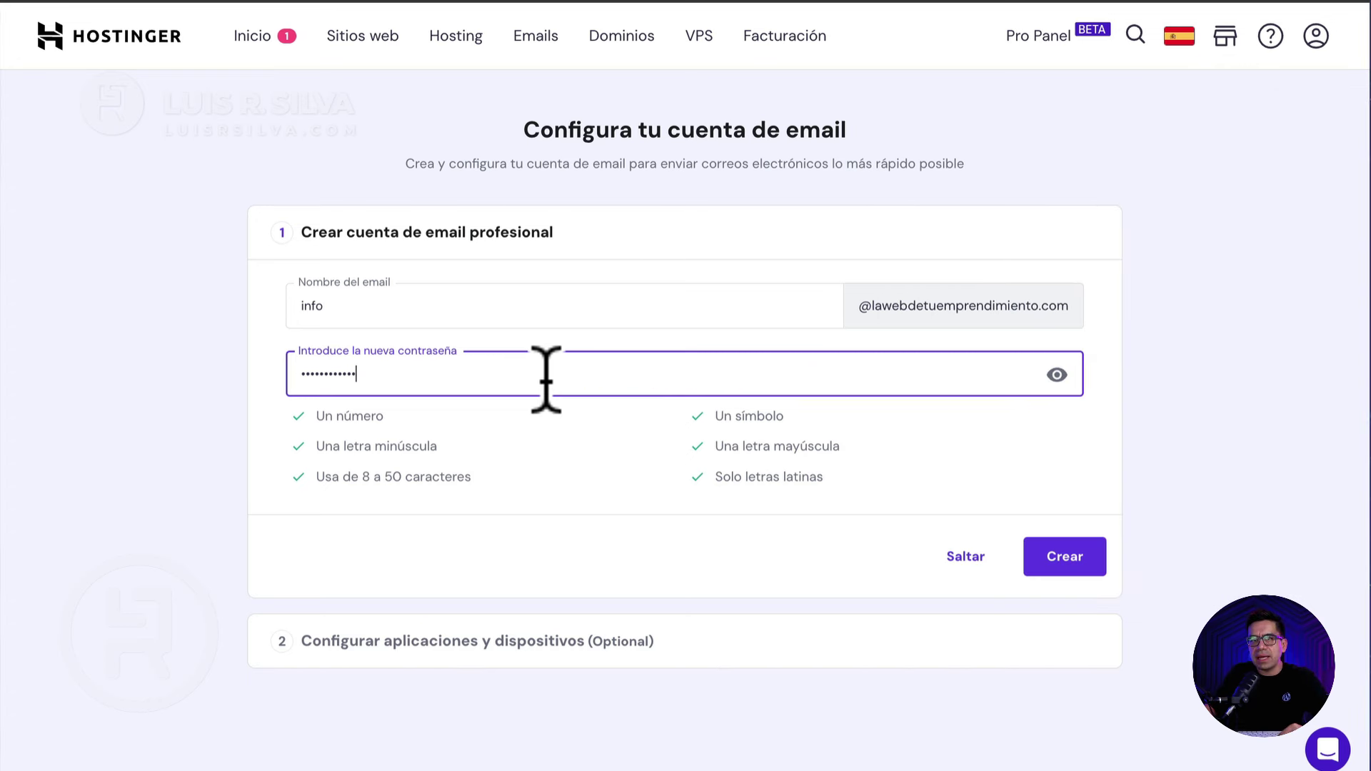
click(1057, 559)
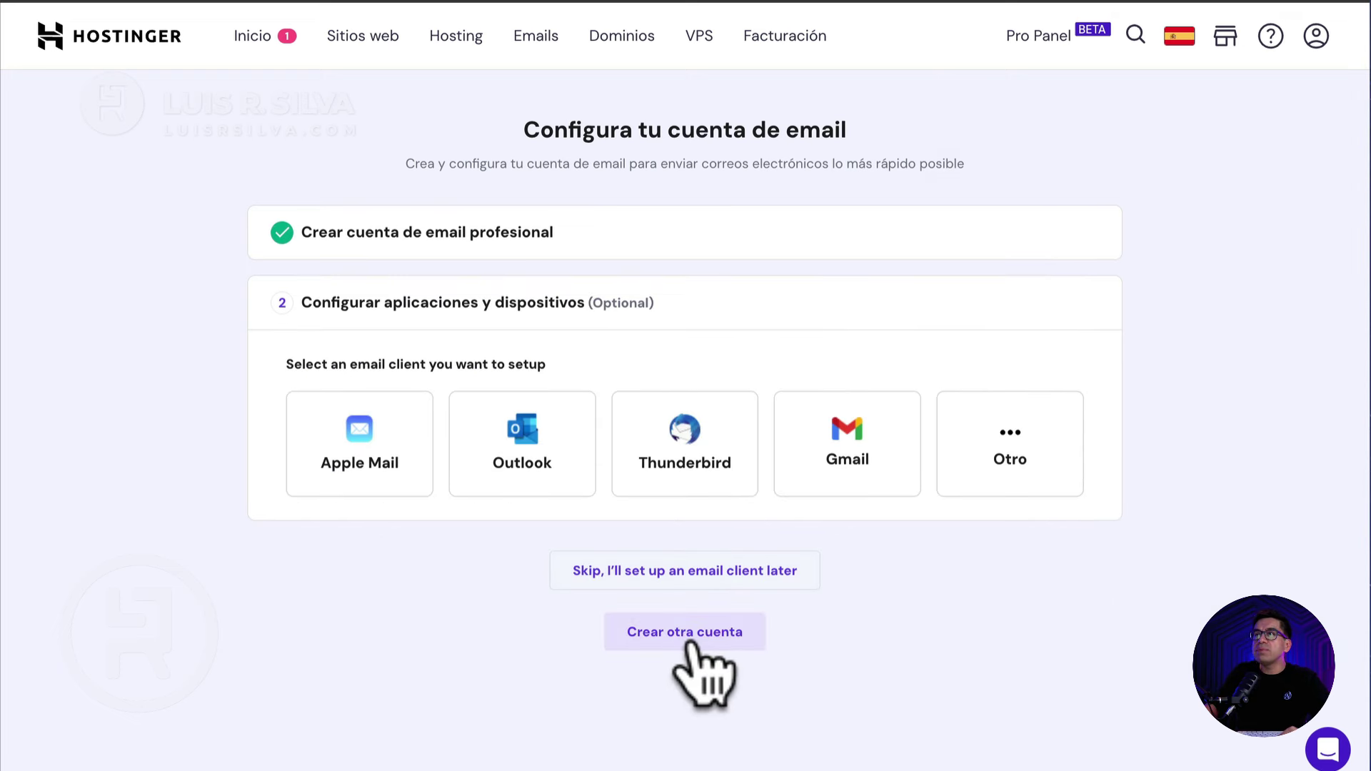
click(687, 575)
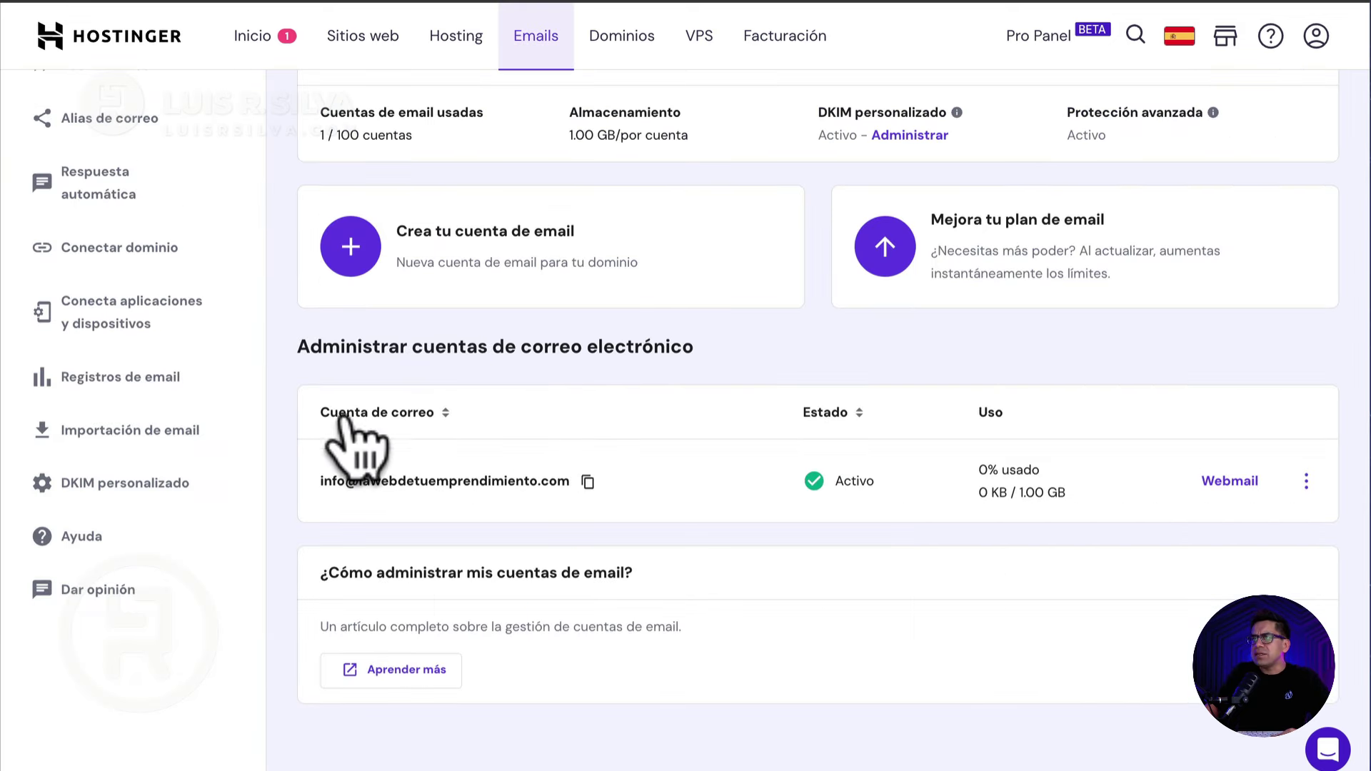
- Start a new email import request and enter the old mailbox's address and password as source
click(72, 431)
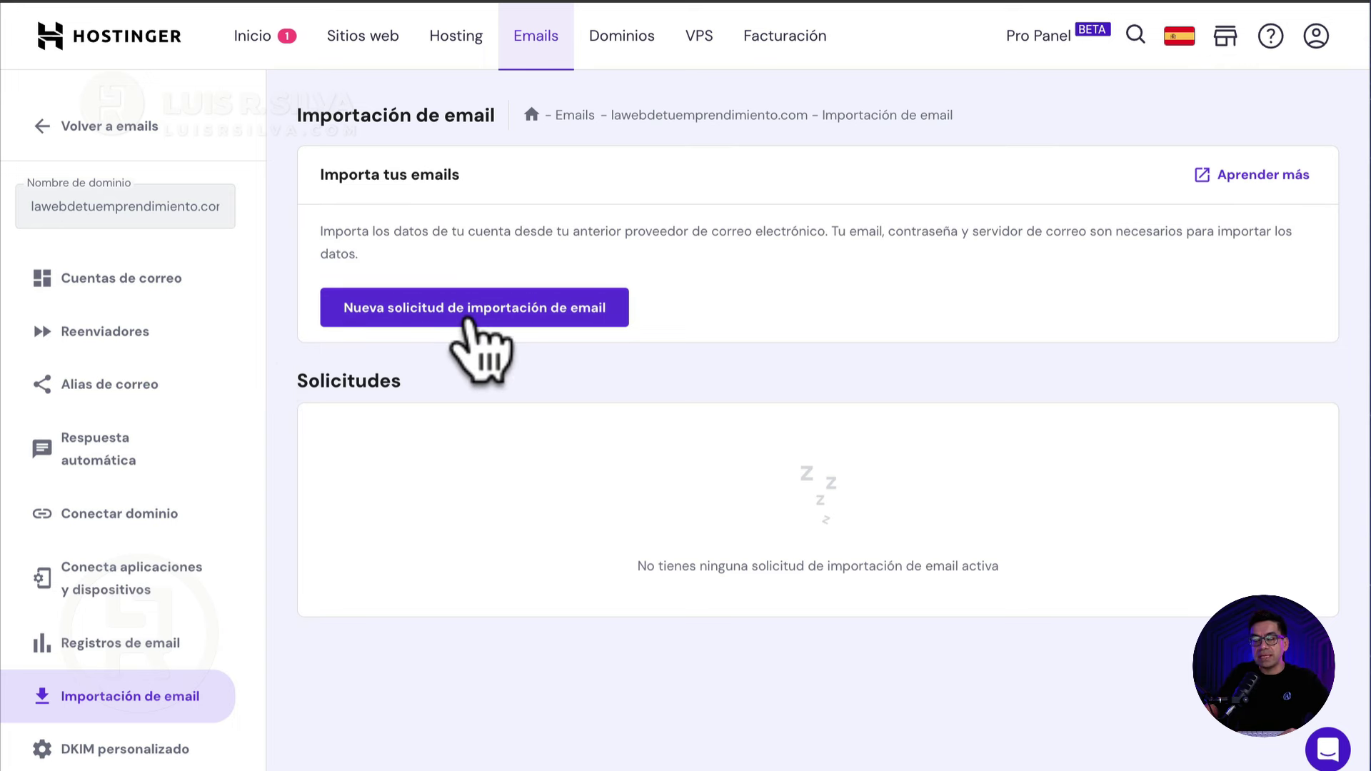
click(471, 314)
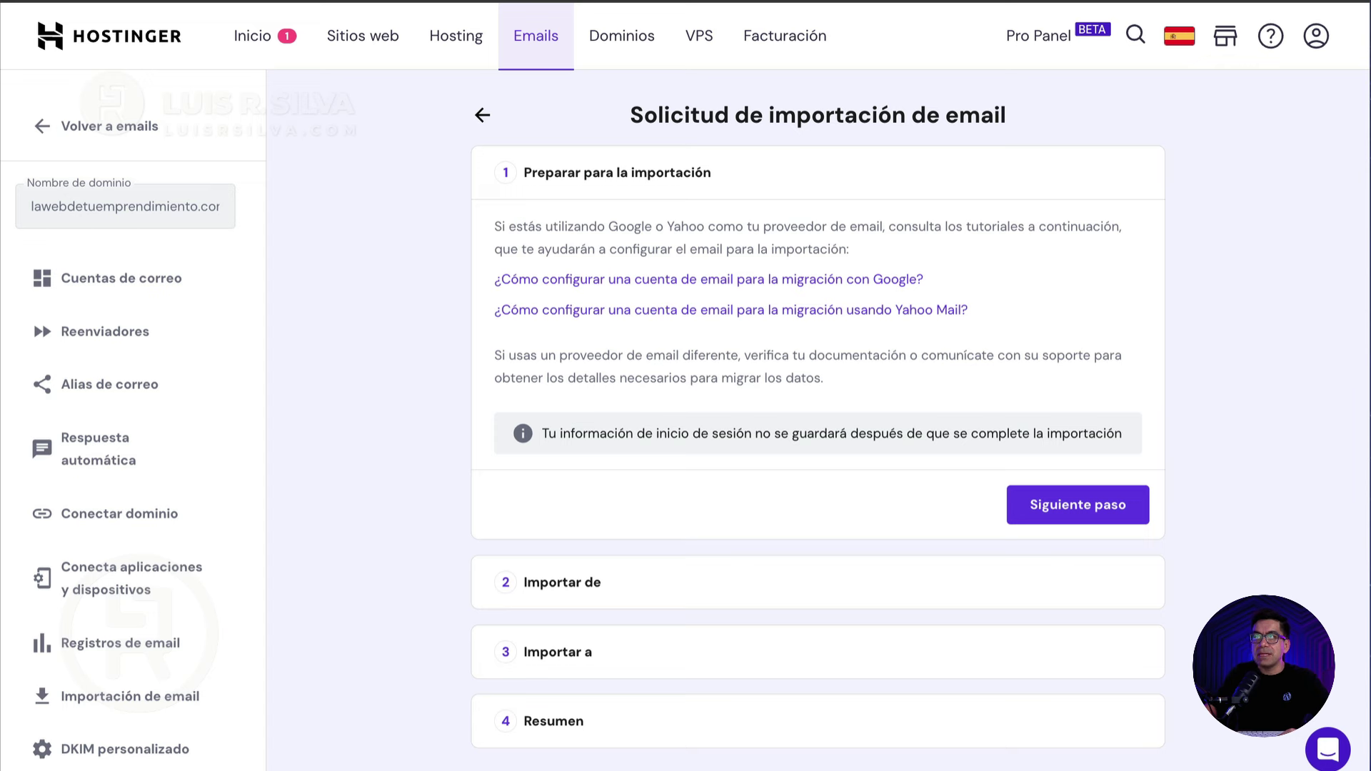
click(1075, 508)
click(621, 357)
key(ctrl+v)
click(625, 422)
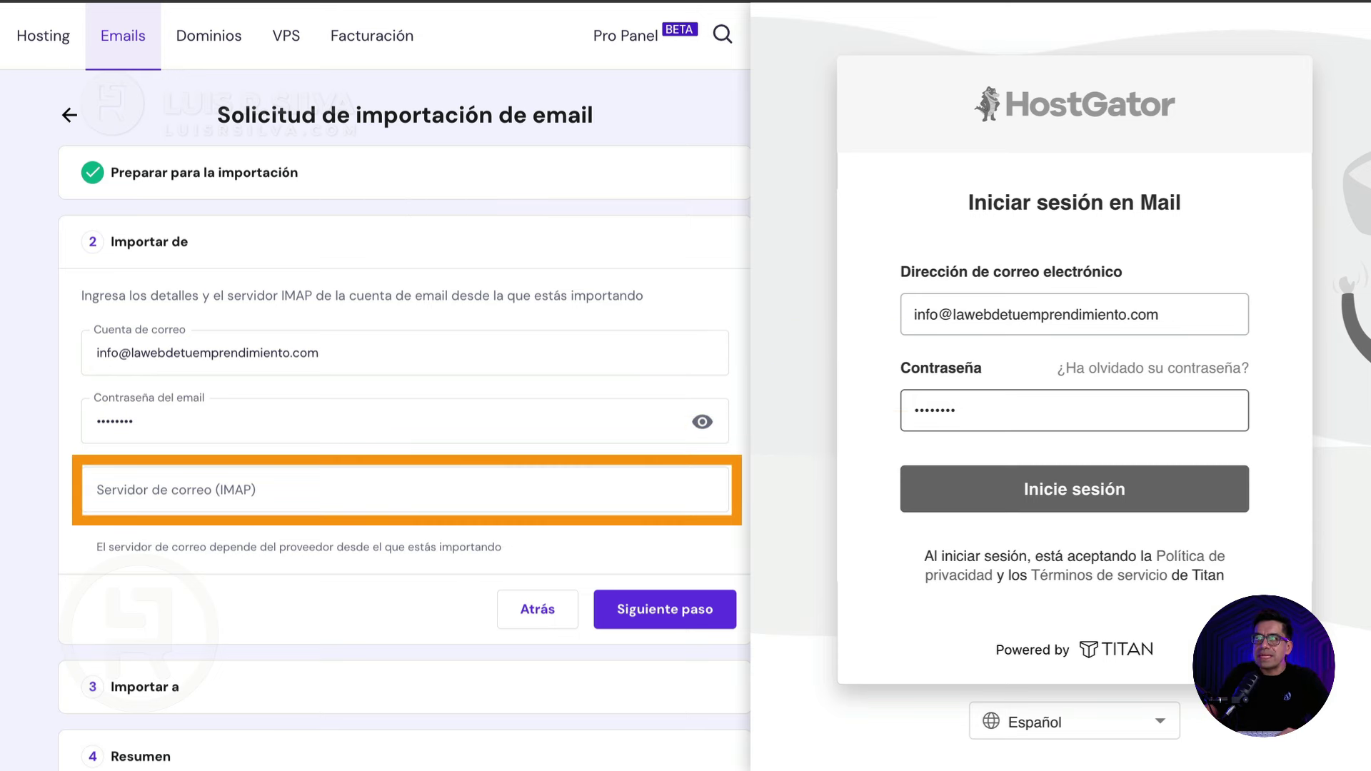
- Sign in to the old Titan webmail and copy the IMAP server imap.titan.email from its help article
click(1100, 489)
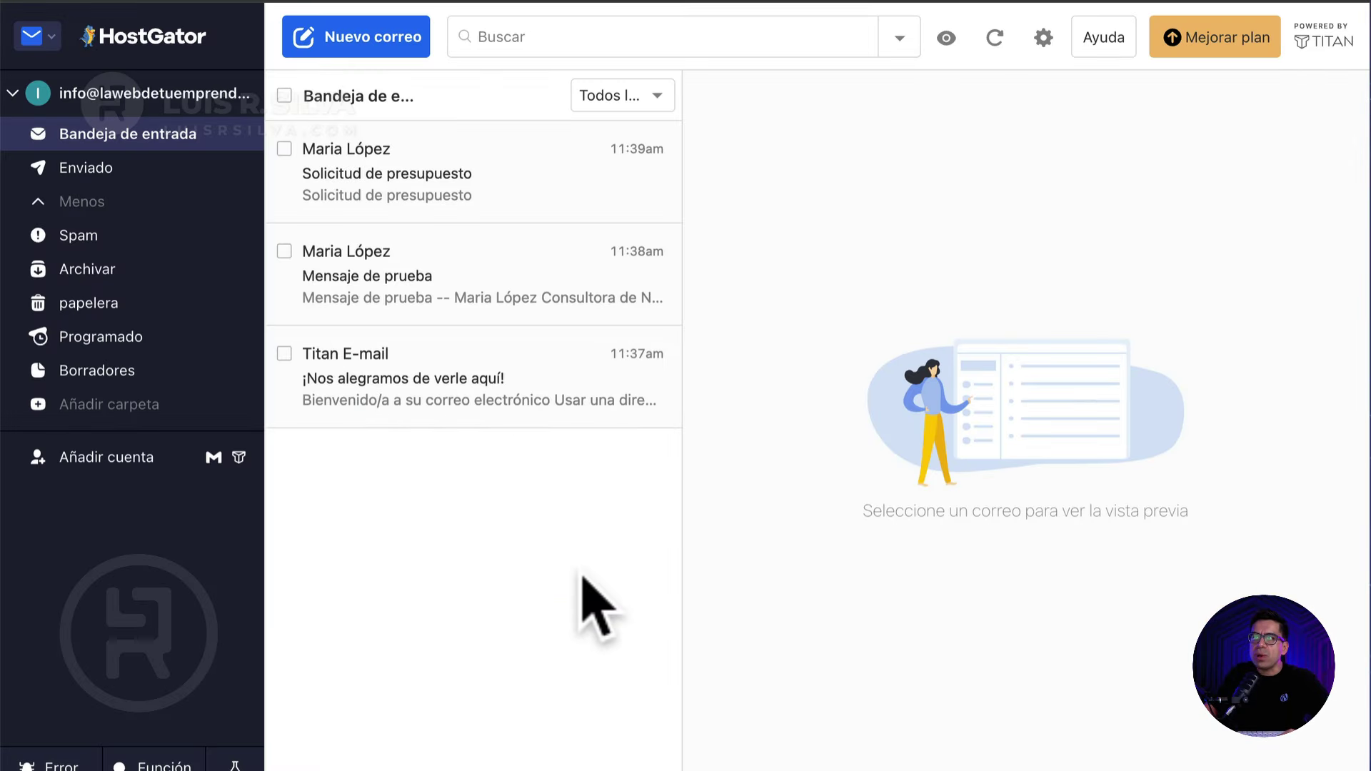
click(1043, 37)
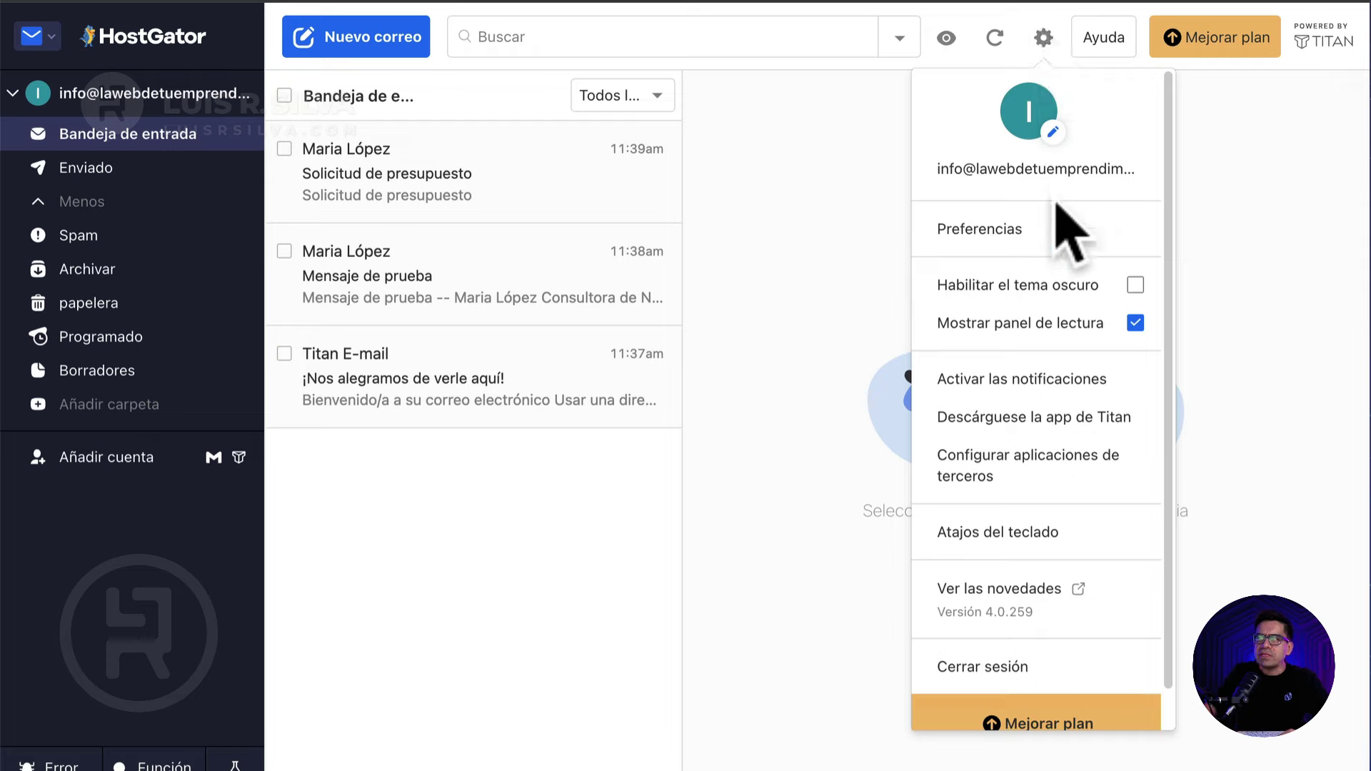
click(1041, 473)
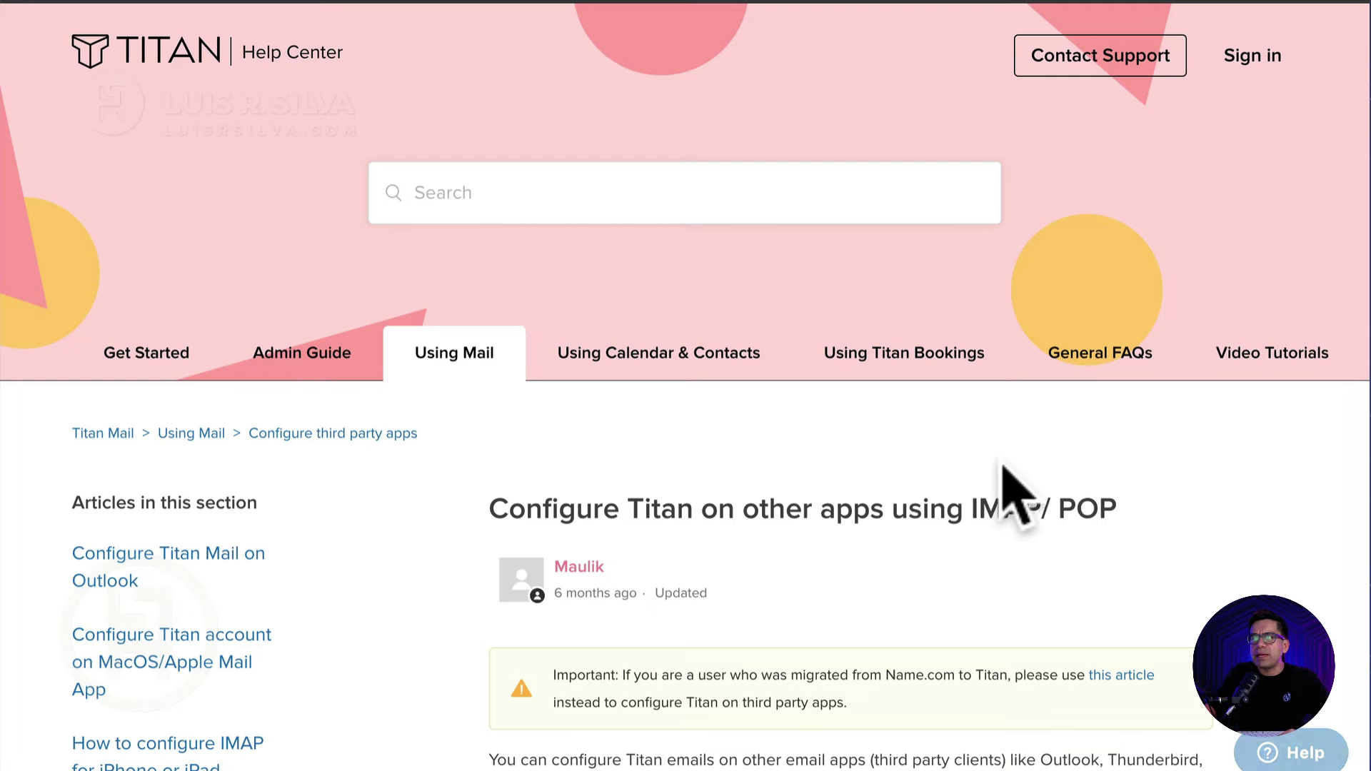
scroll(789, 493, down, 15)
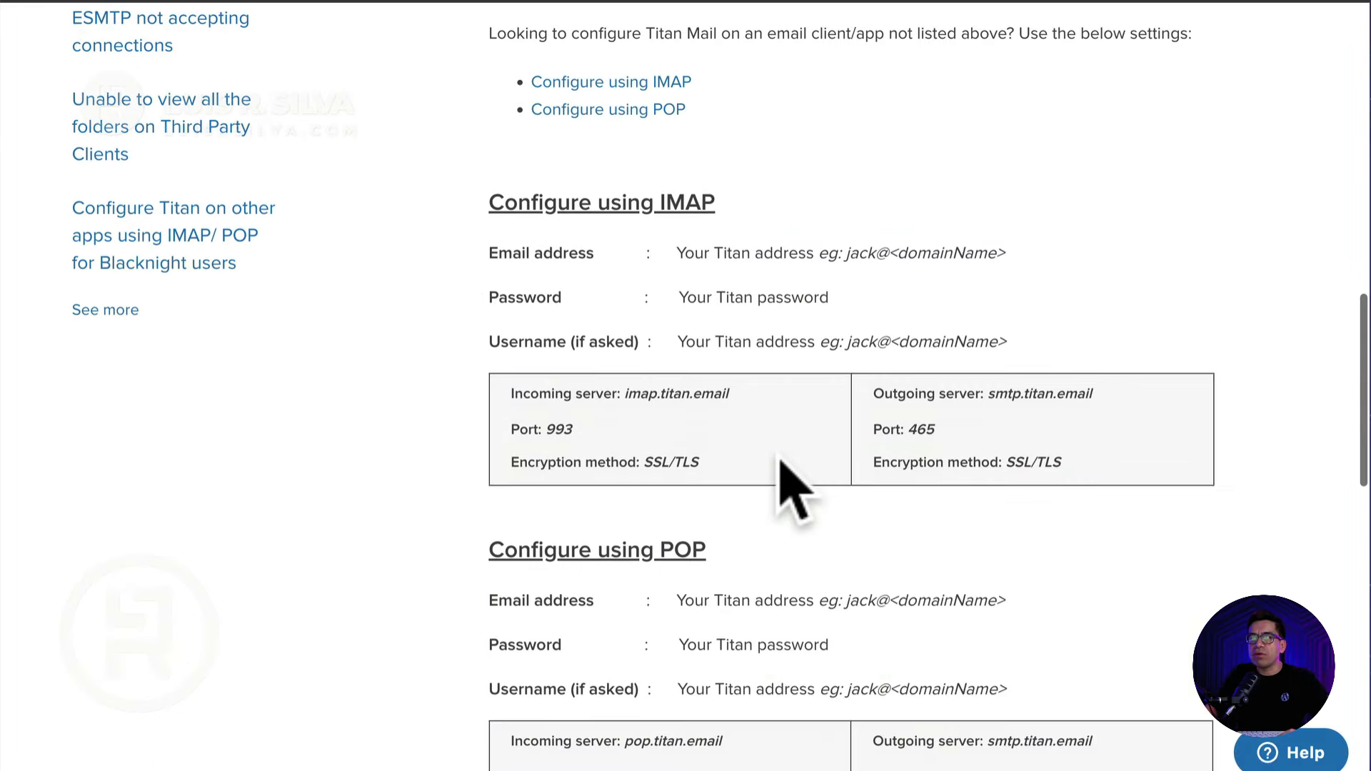
drag(732, 248, 629, 250)
key(ctrl+c)
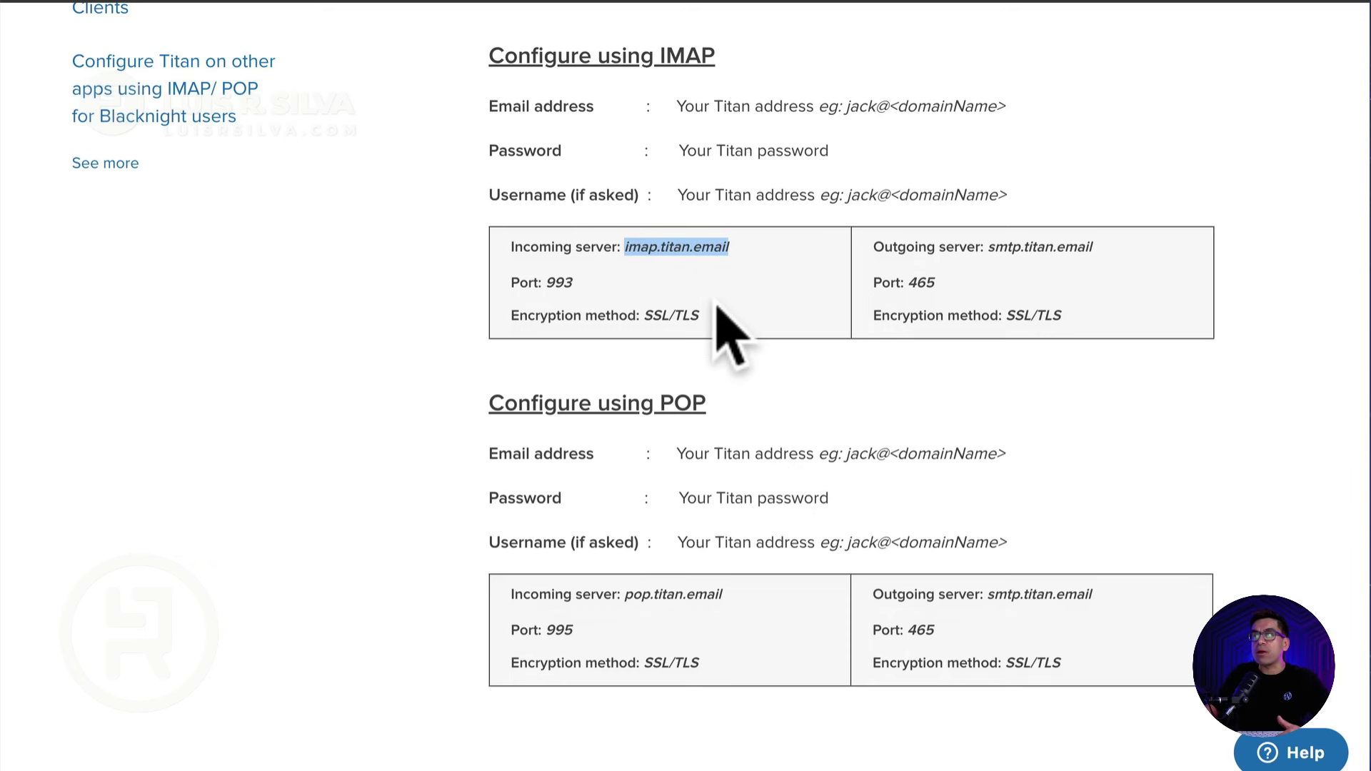
click(384, 2)
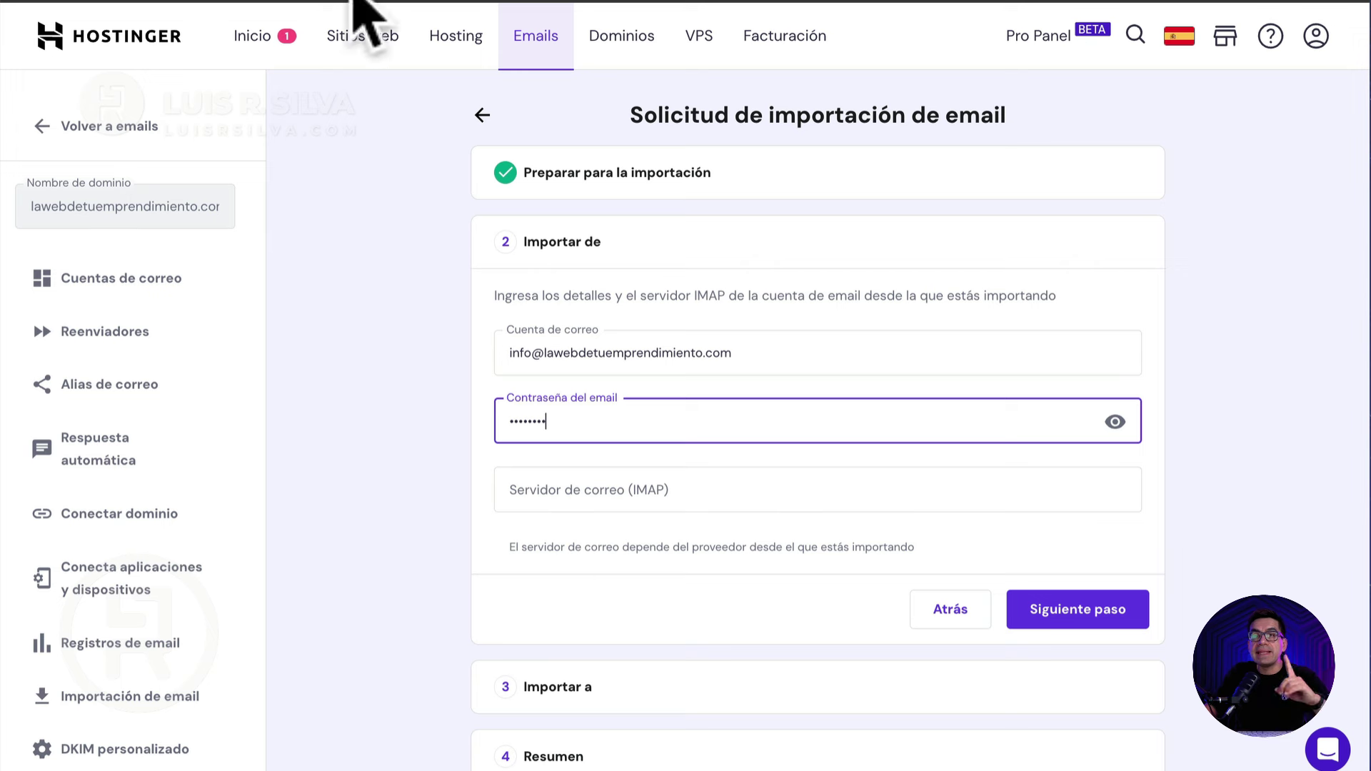
- Import old mail from imap.titan.email into the new mailbox, entering the destination password and starting the import
click(612, 489)
key(ctrl+v)
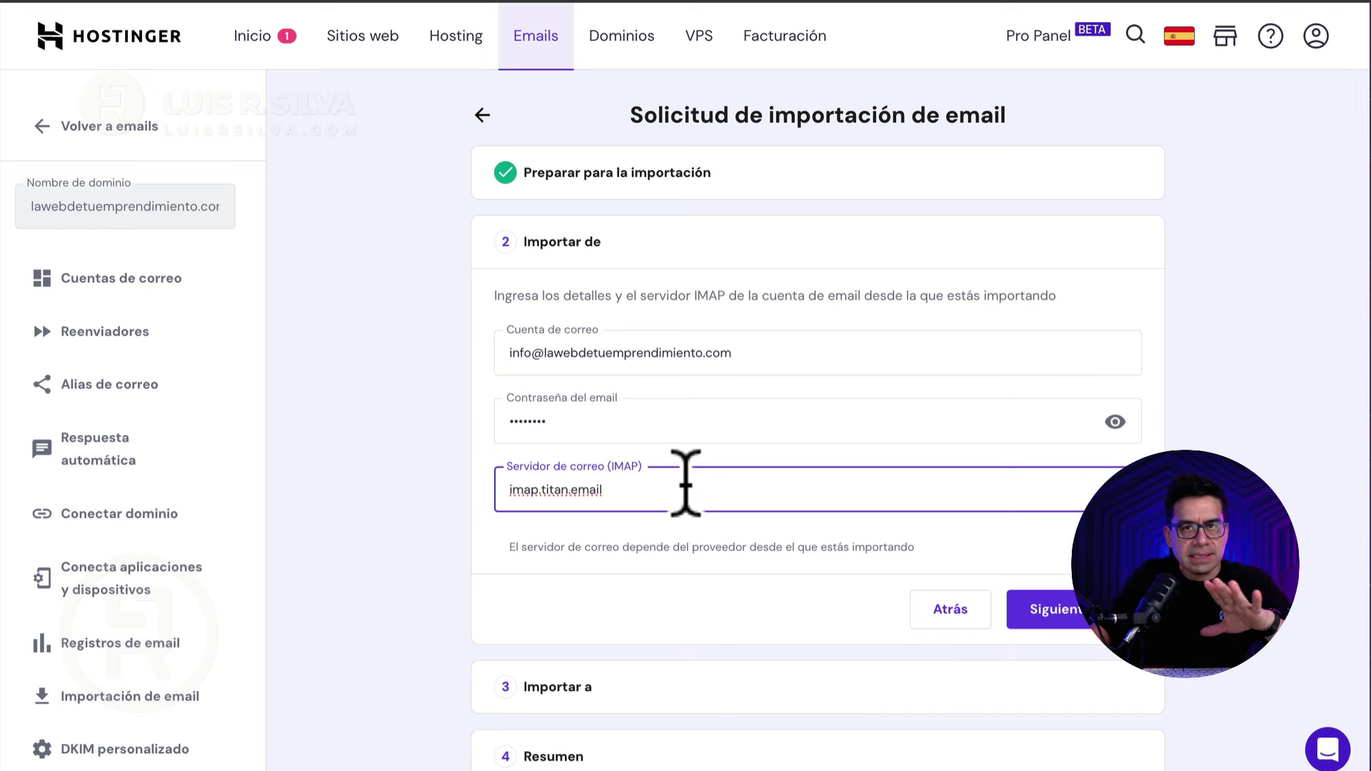
click(1071, 612)
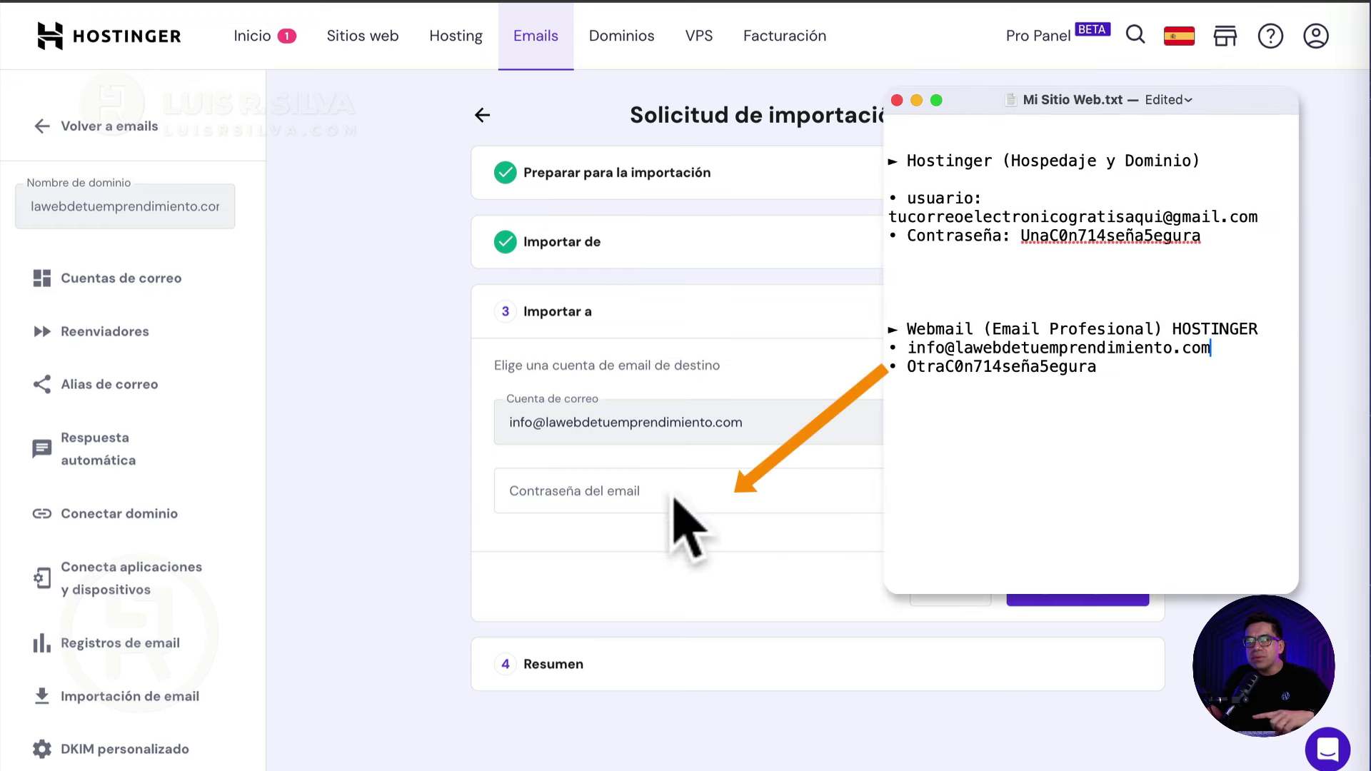
click(575, 492)
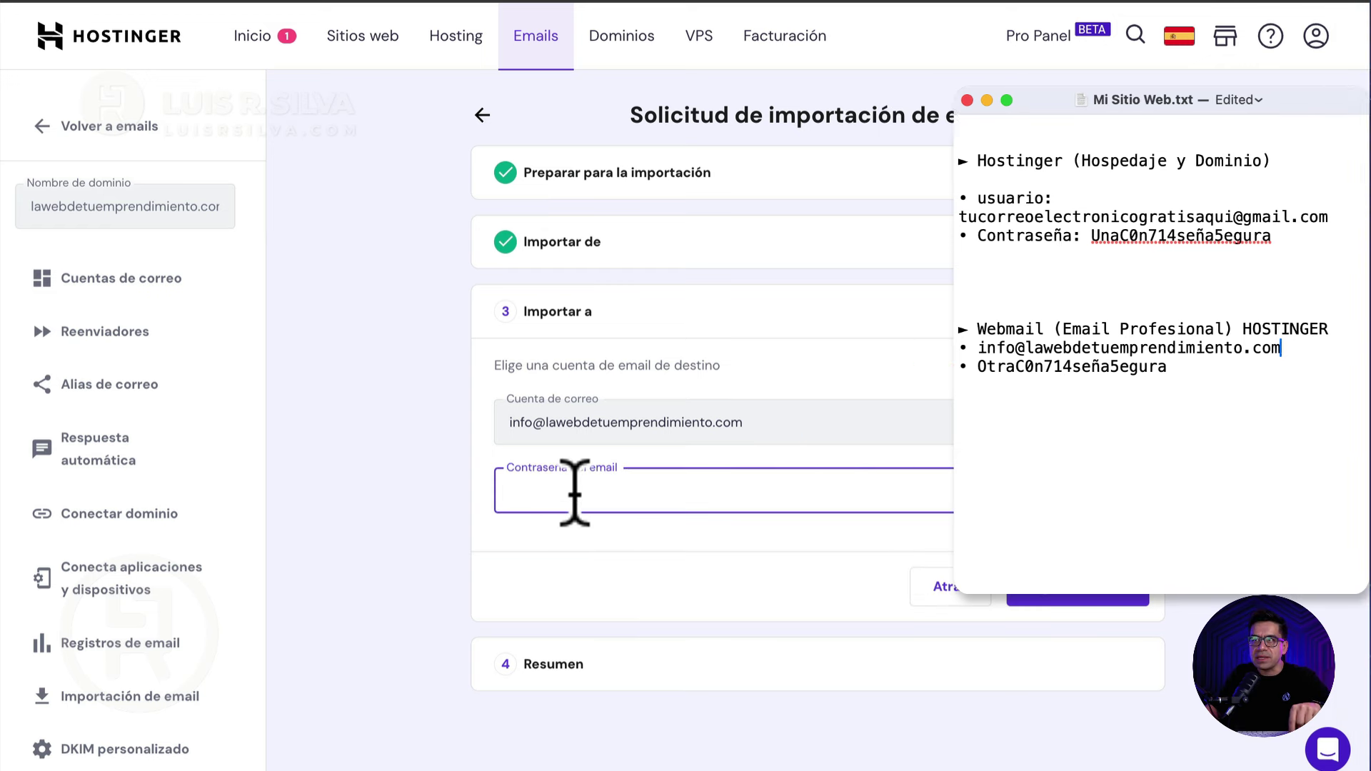
key(super+v)
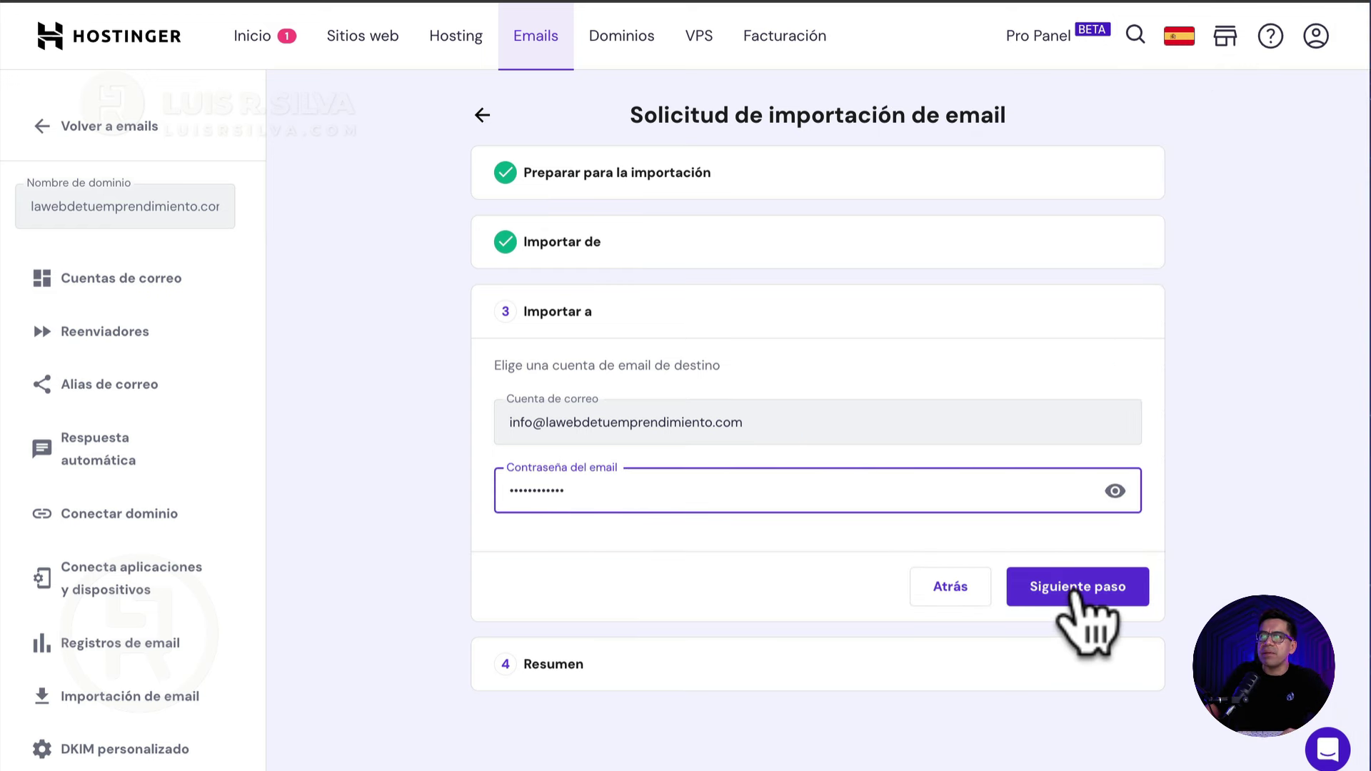
click(1080, 589)
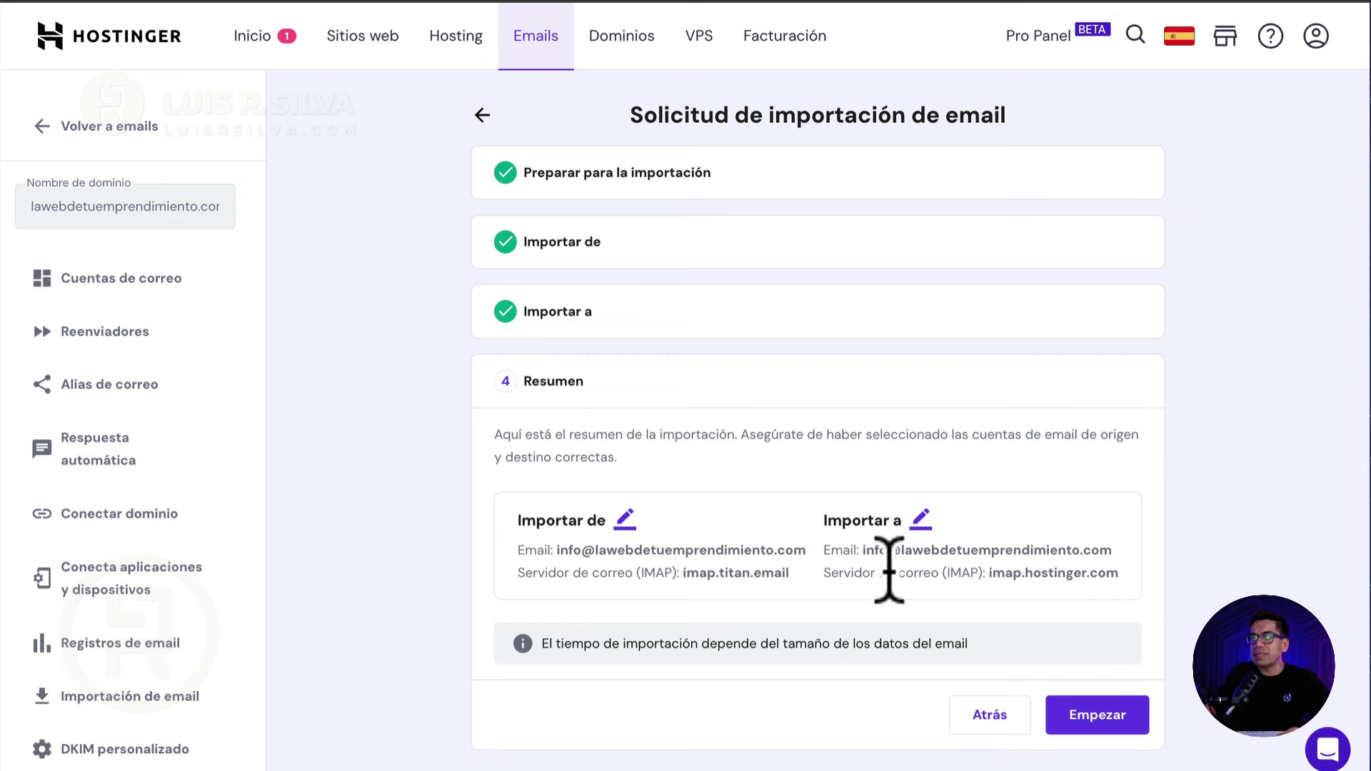
click(1088, 727)
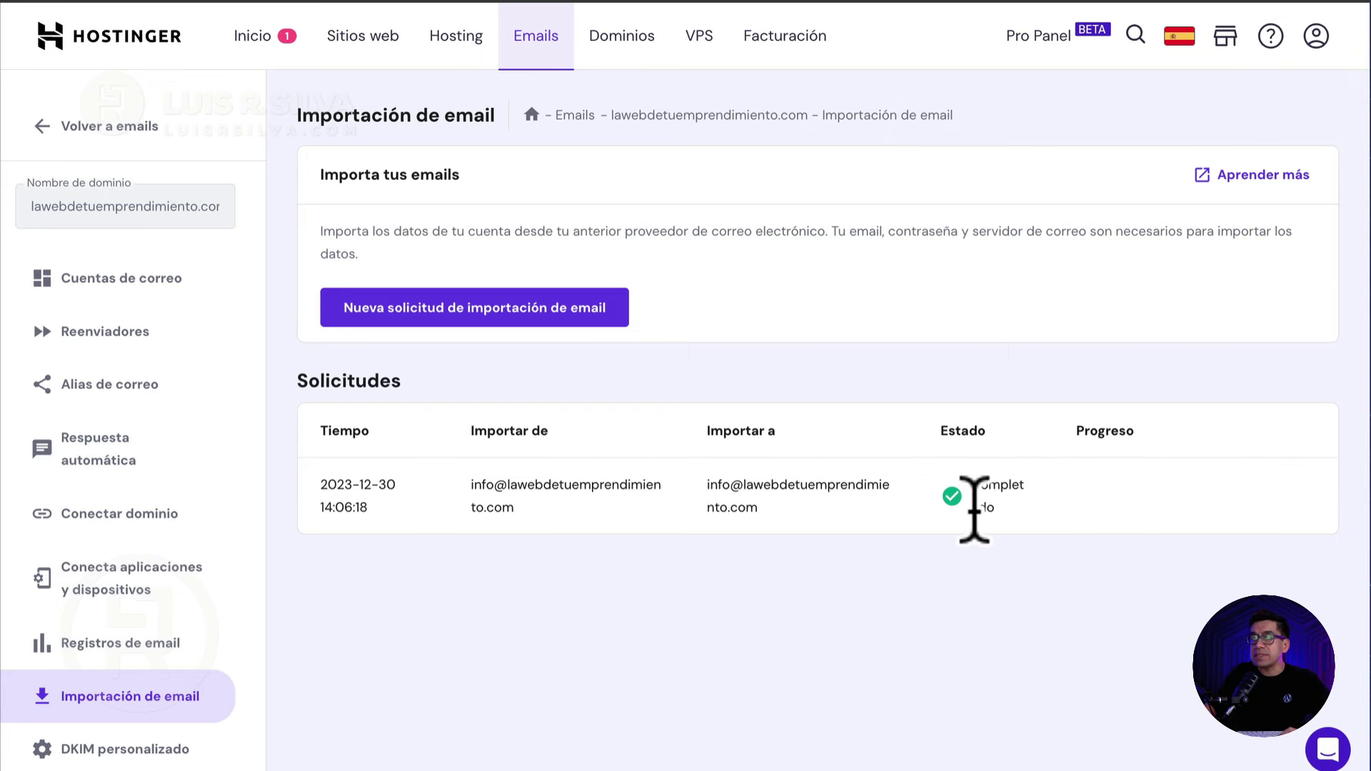
- Sign in to the new mailbox's webmail from Cuentas de correo, then go to the Dominios overview
click(136, 286)
scroll(714, 464, down, 3)
click(1229, 481)
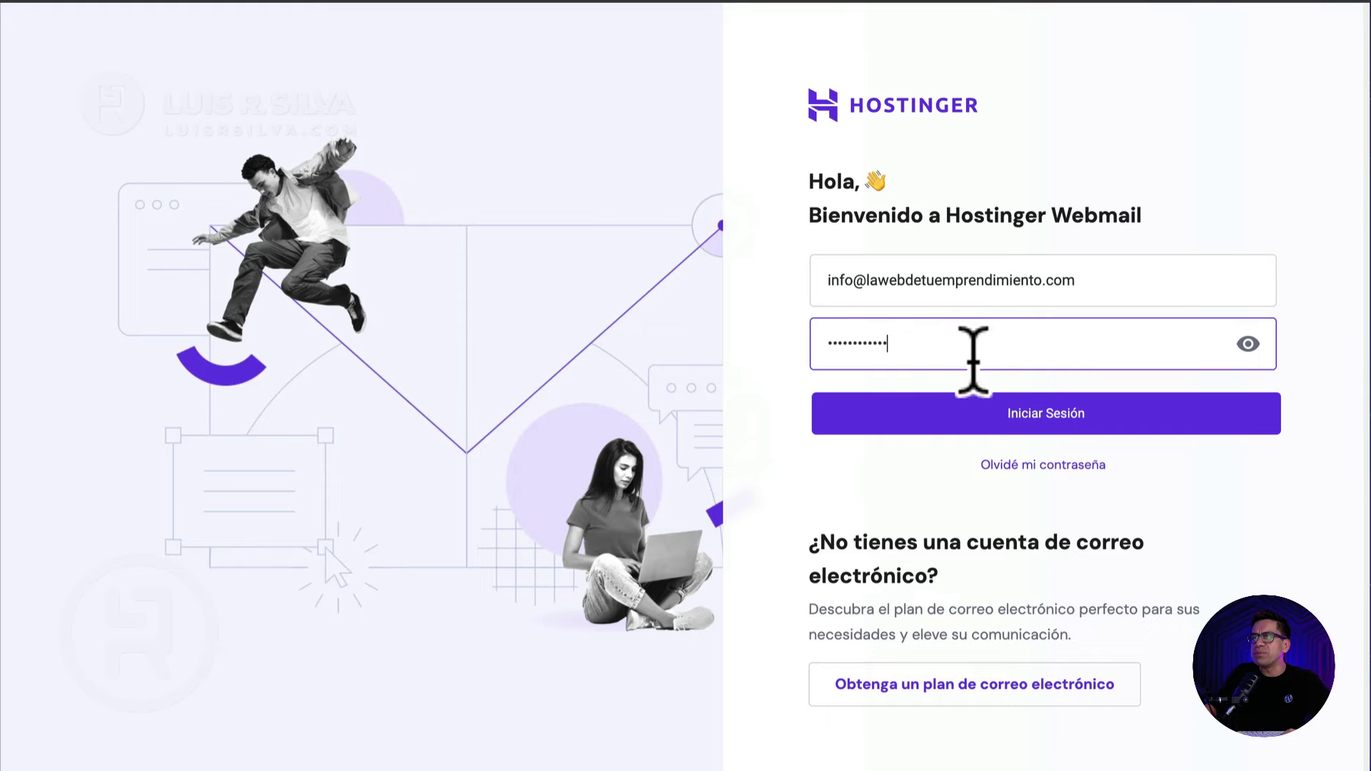
click(985, 413)
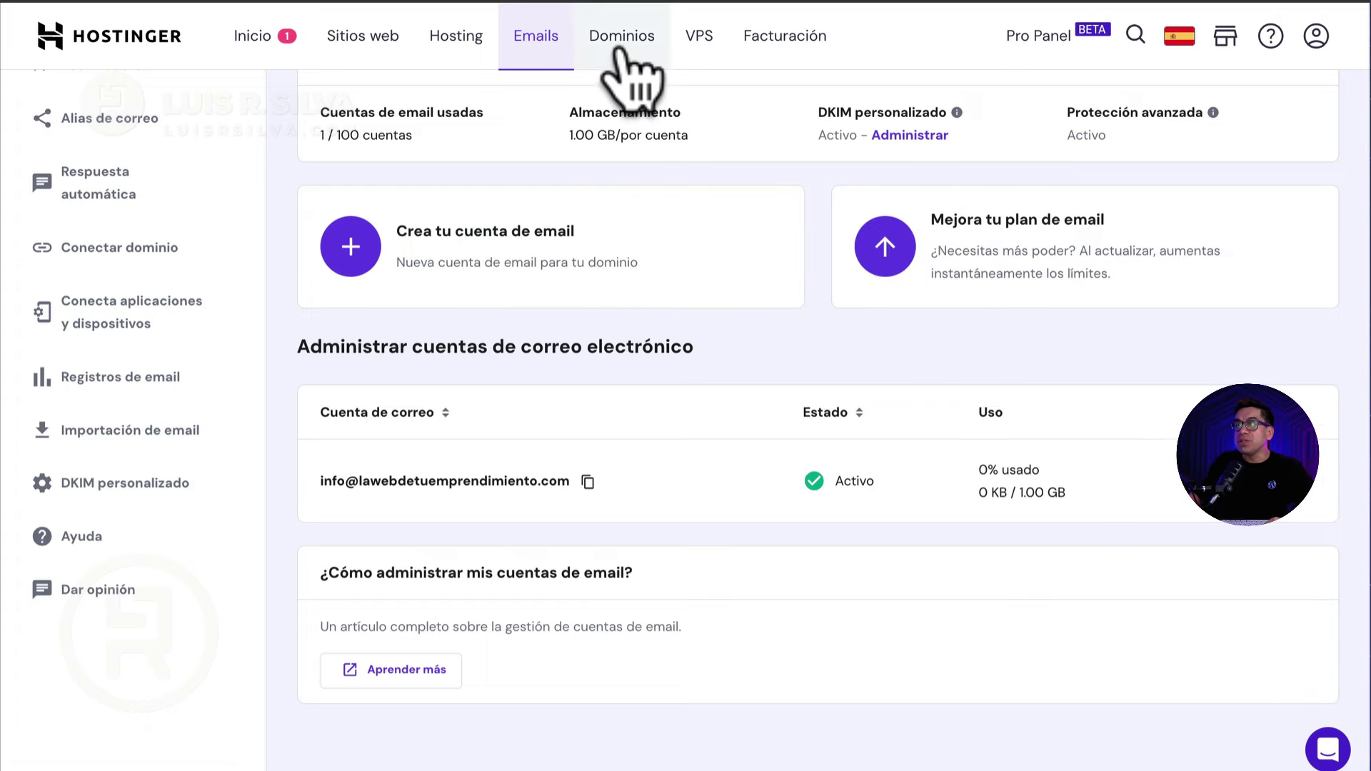
click(615, 51)
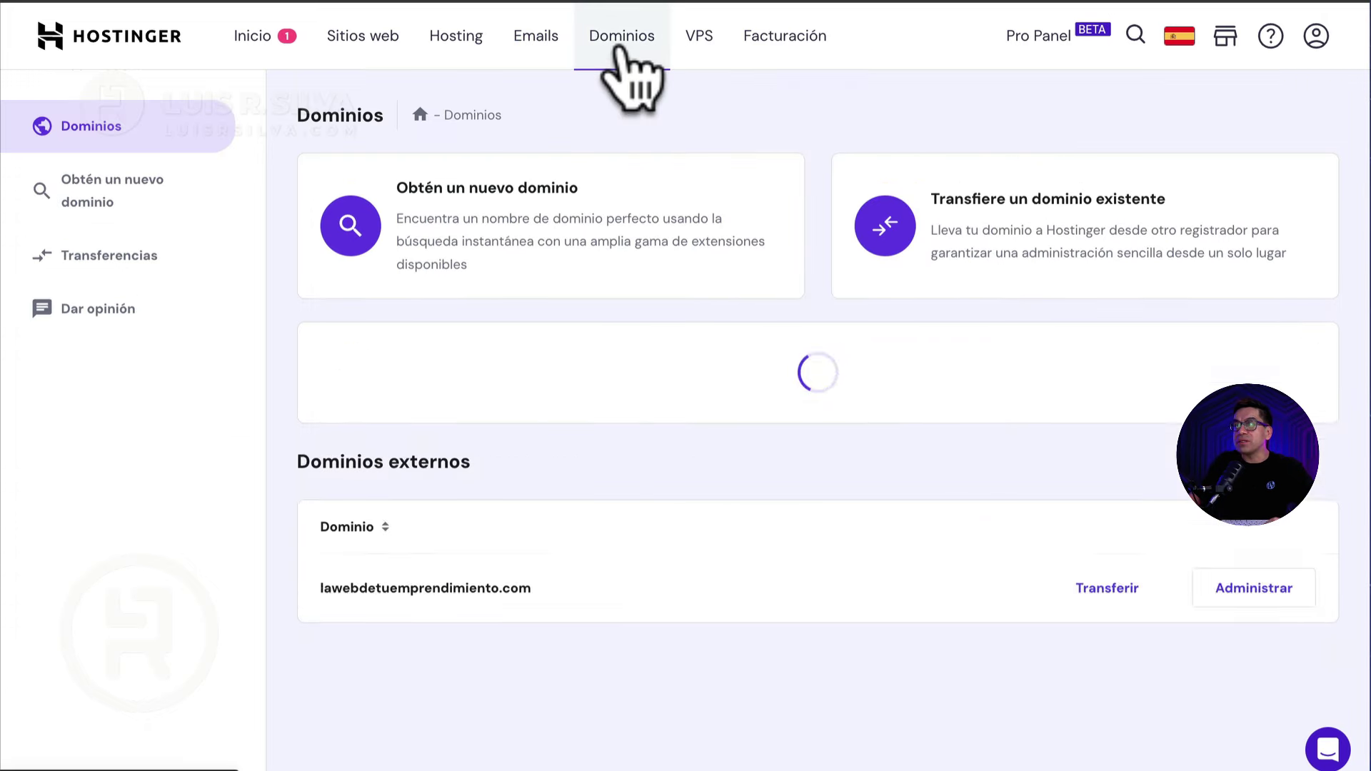
- Manage the external domain lawebdetuemprendimiento.com and start connecting it to Hostinger
scroll(591, 544, down, 2)
drag(306, 568, 548, 566)
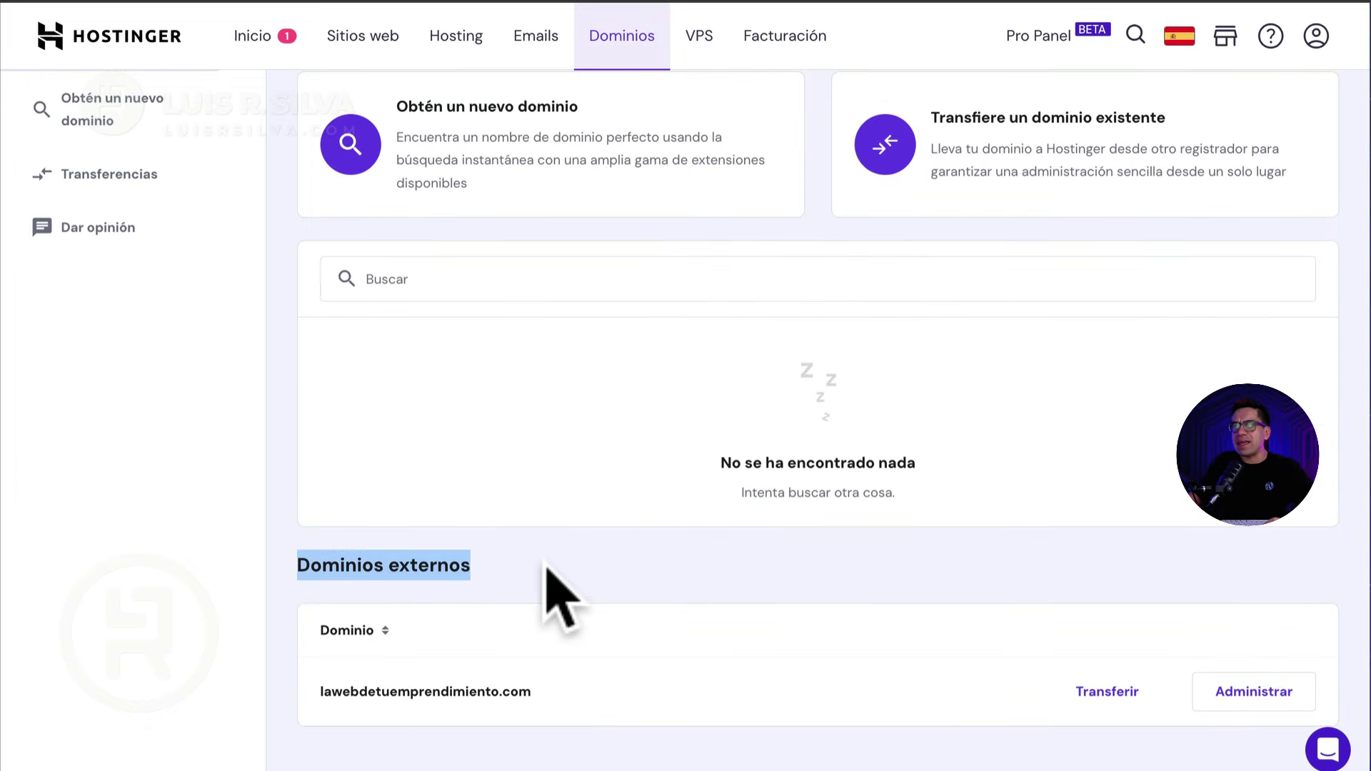
click(1259, 704)
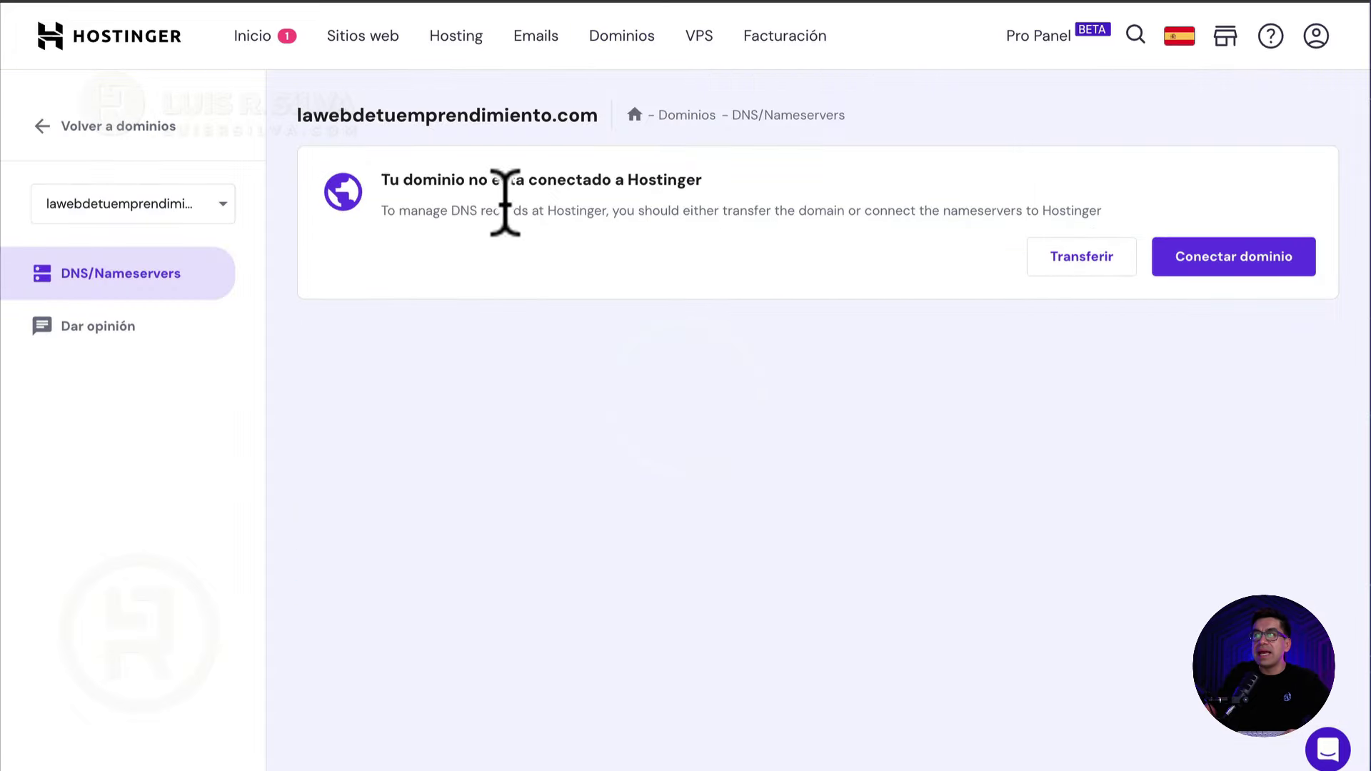
drag(381, 179, 669, 178)
click(735, 220)
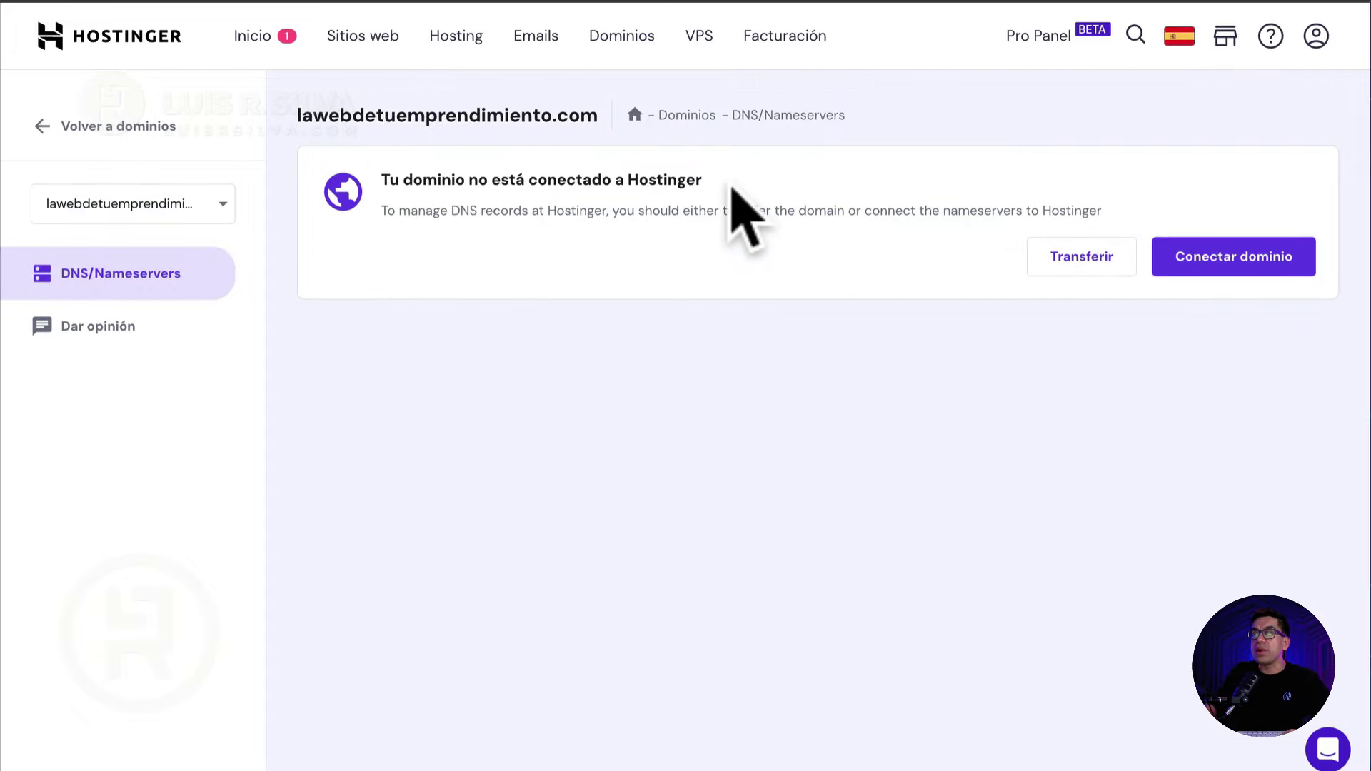
click(1217, 275)
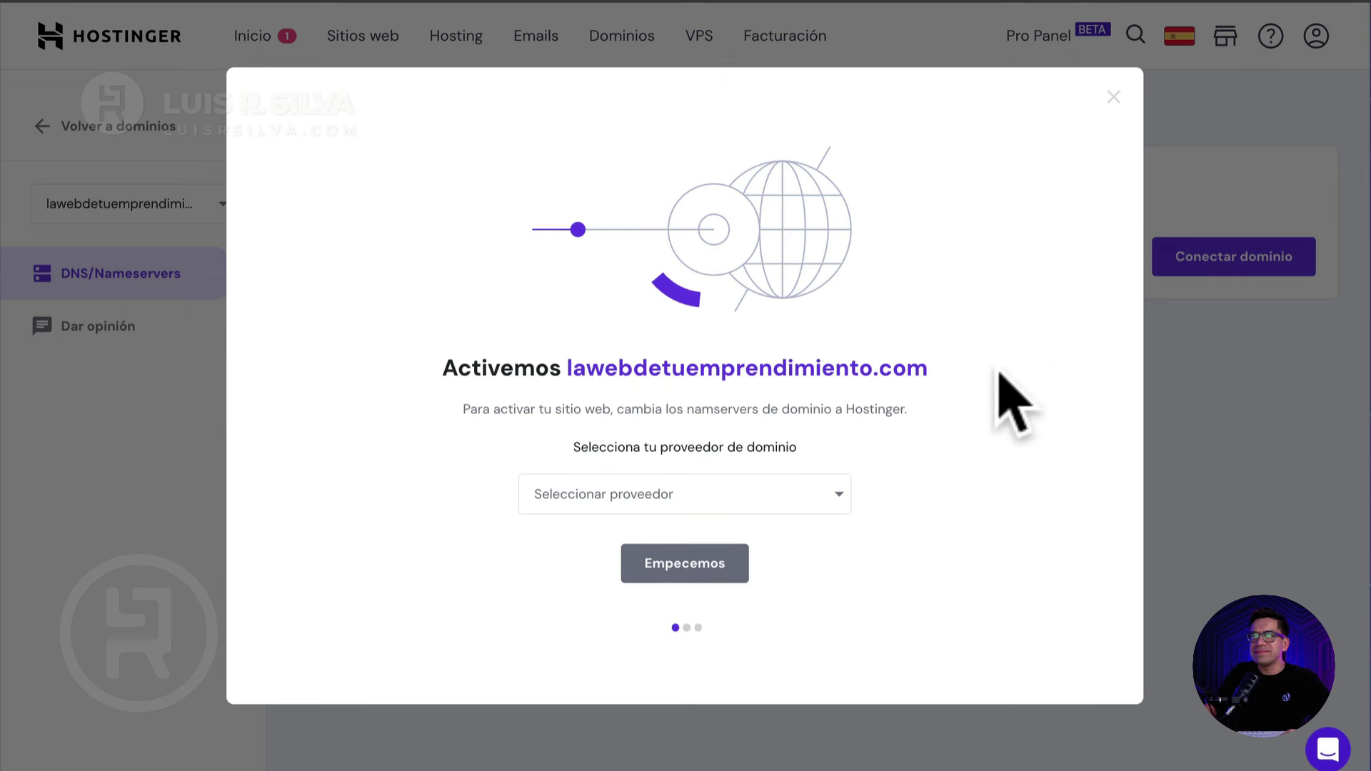
- Choose Hostgator as provider to get nameservers ns1/ns2.dns-parking.com, then list HostGator's domains
click(814, 500)
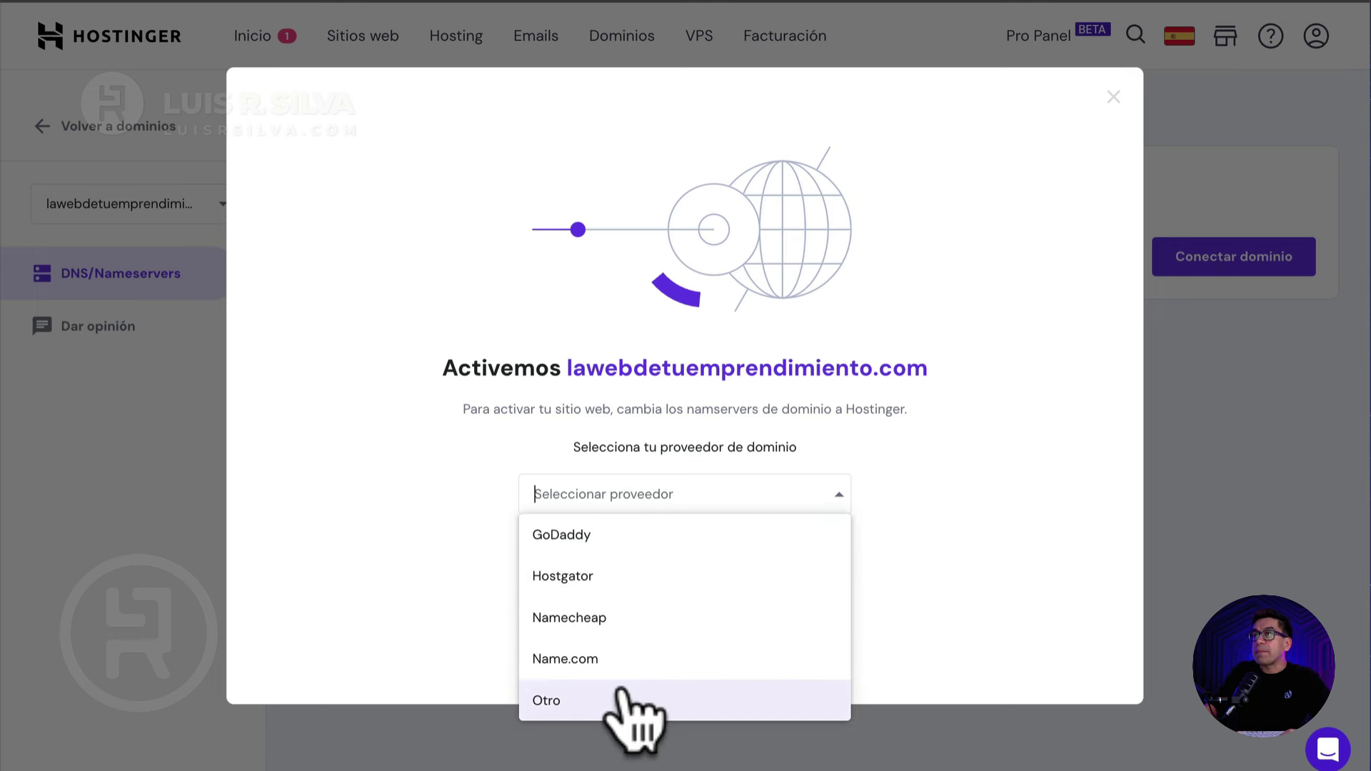
click(598, 580)
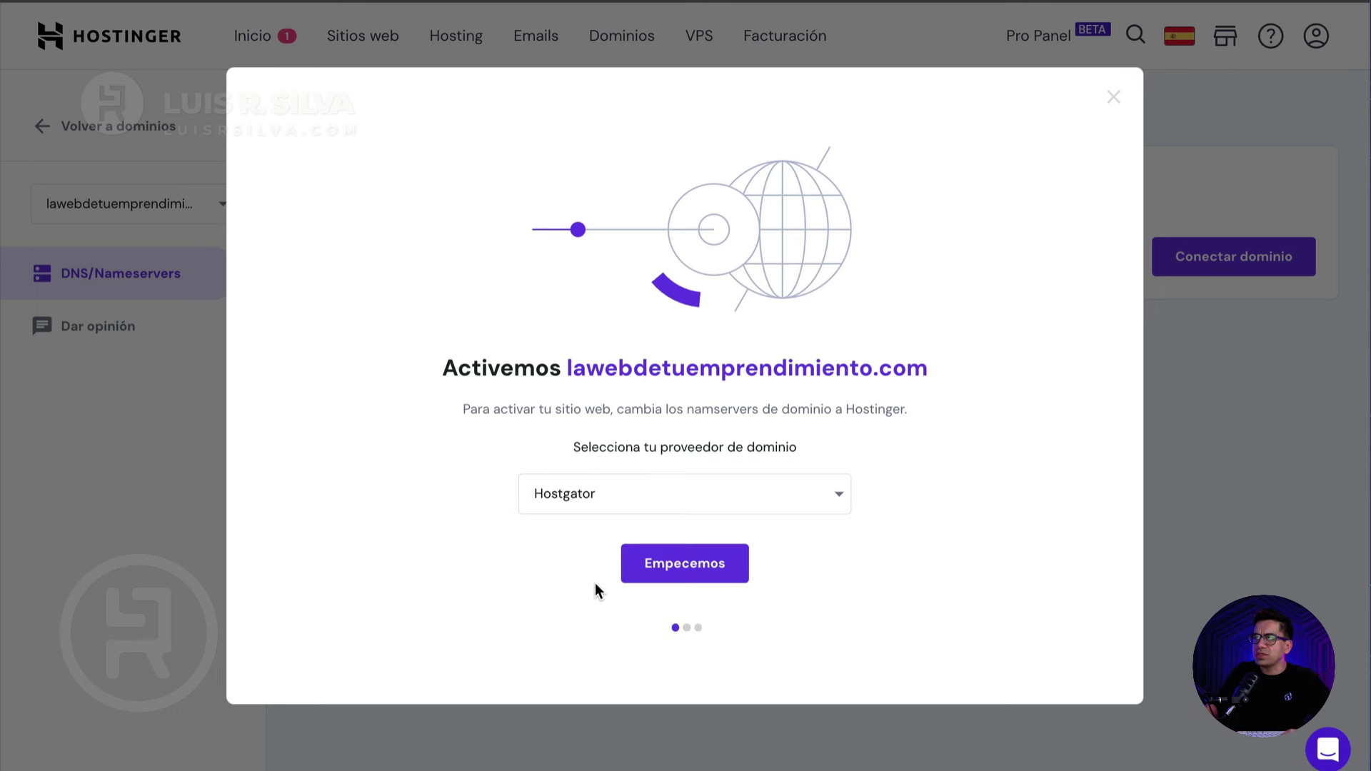
click(667, 568)
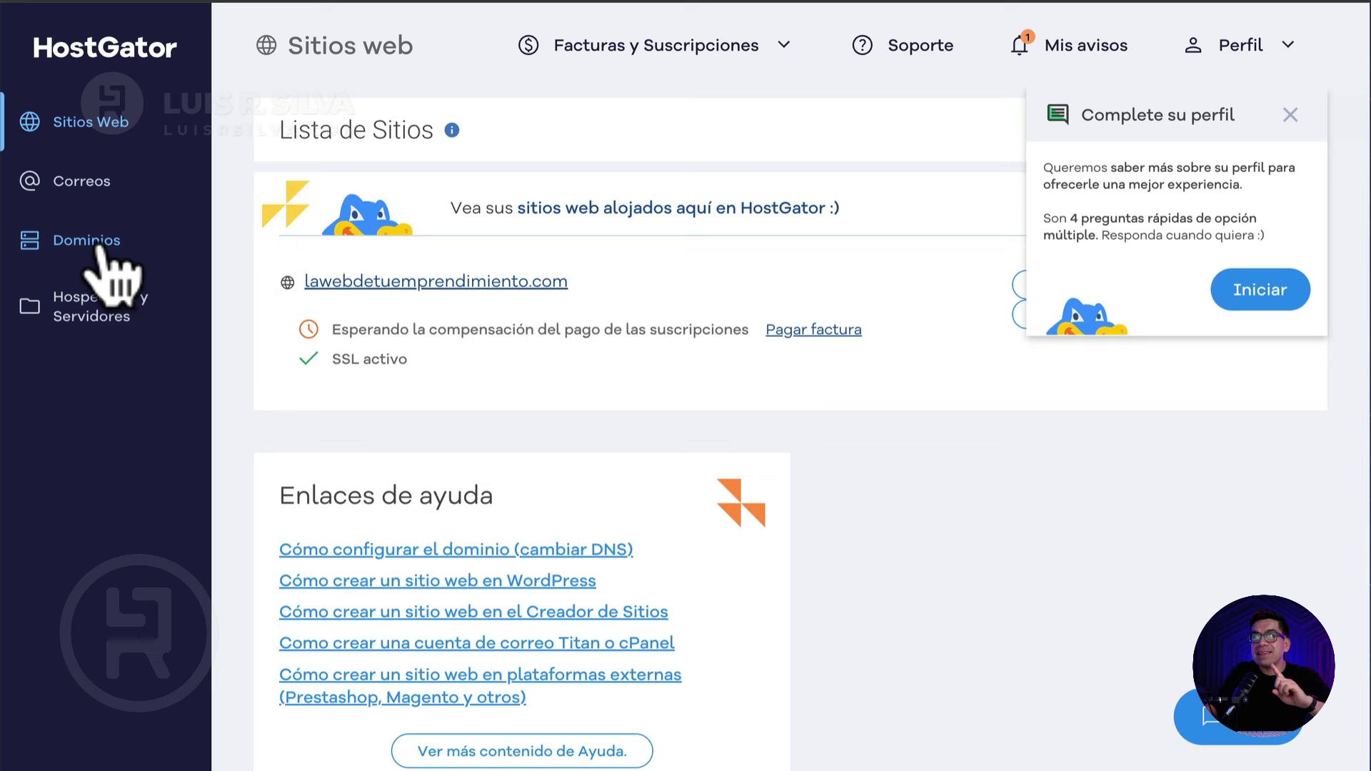
click(100, 246)
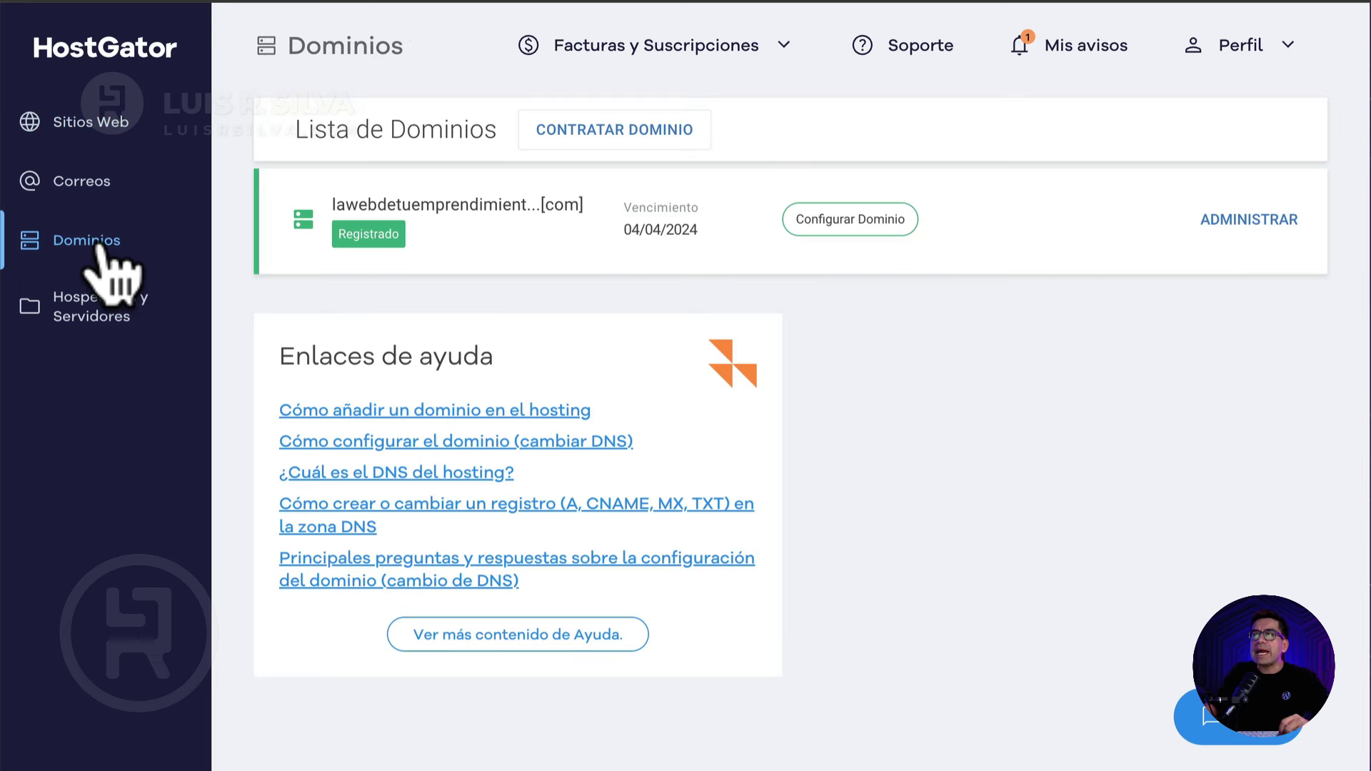
- Change lawebdetuemprendimiento.com's platform in HostGator to Otra plataforma de alojamiento
click(829, 227)
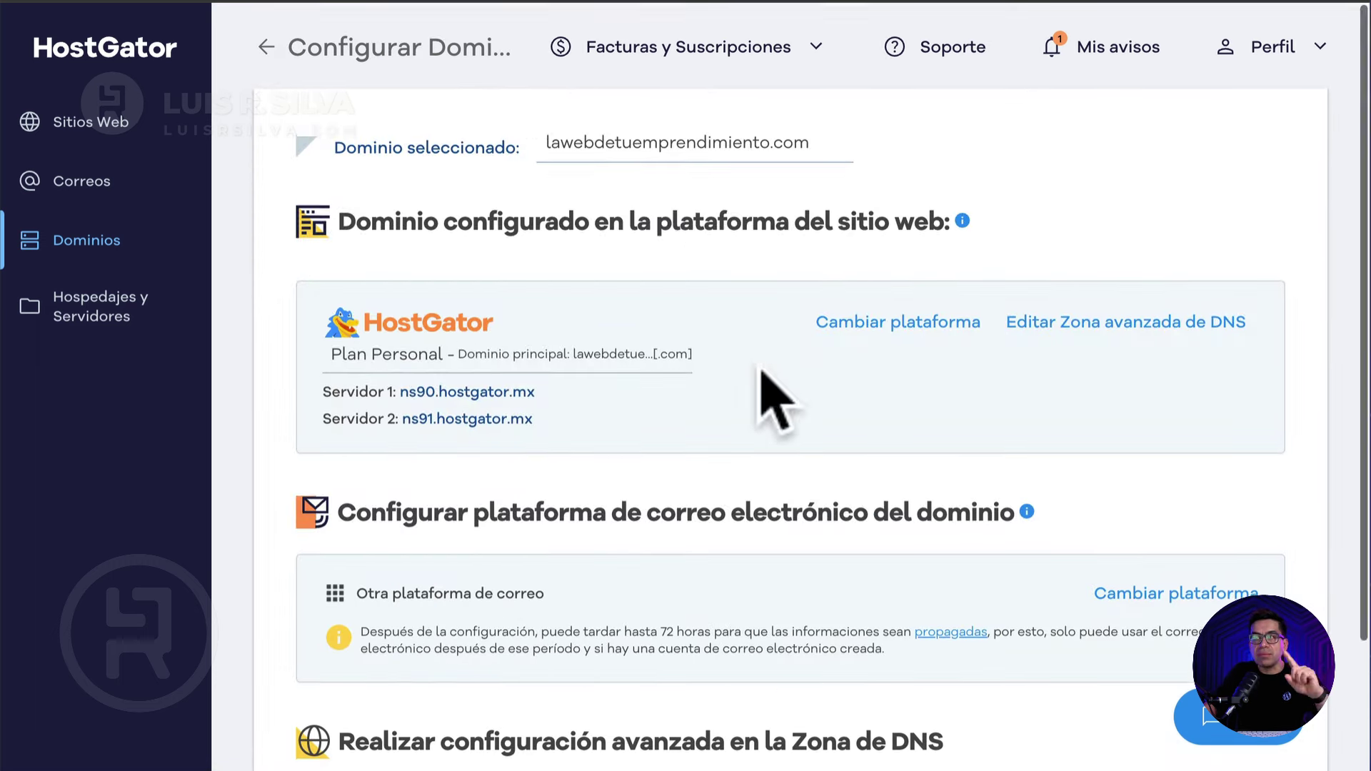
click(888, 323)
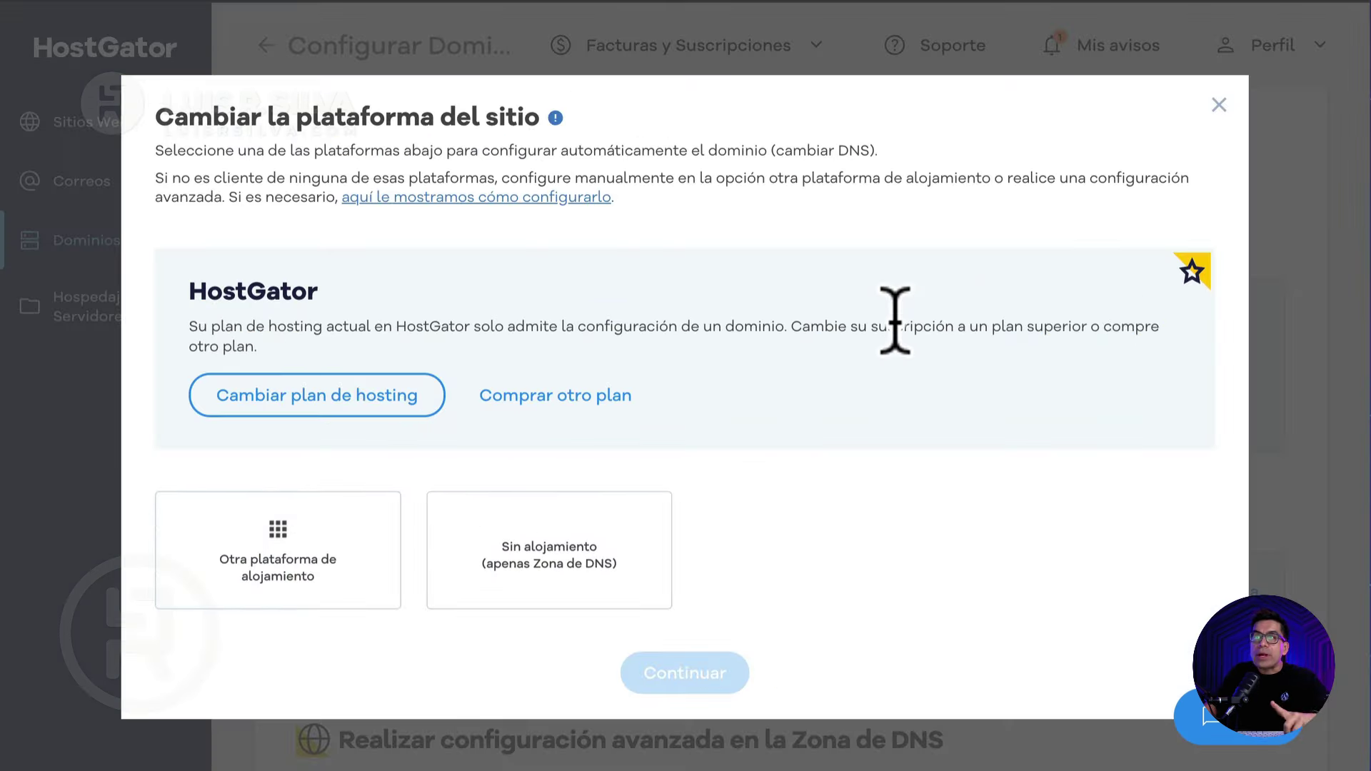
click(282, 543)
click(668, 675)
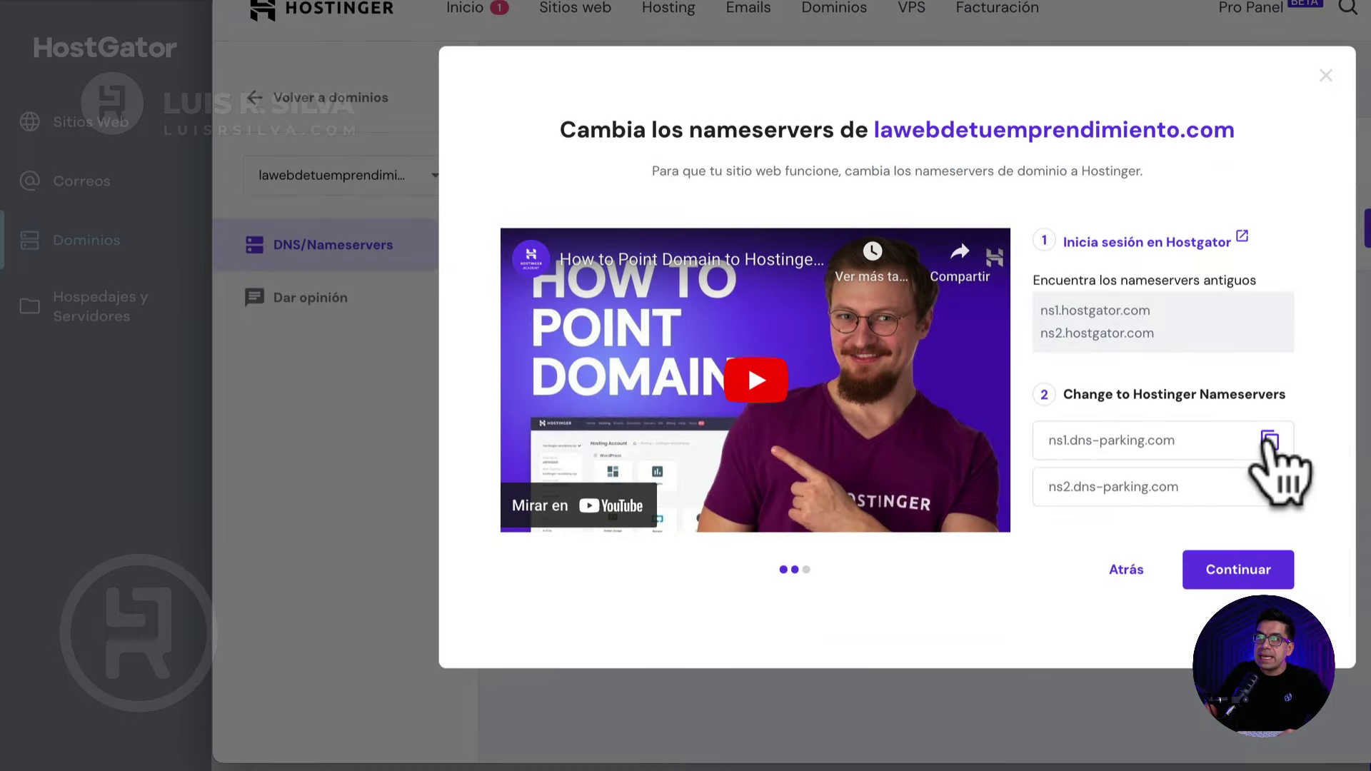
- Set nameservers ns1.dns-parking.com and ns2.dns-parking.com, confirming replacement of HostGator's nameservers
click(1270, 439)
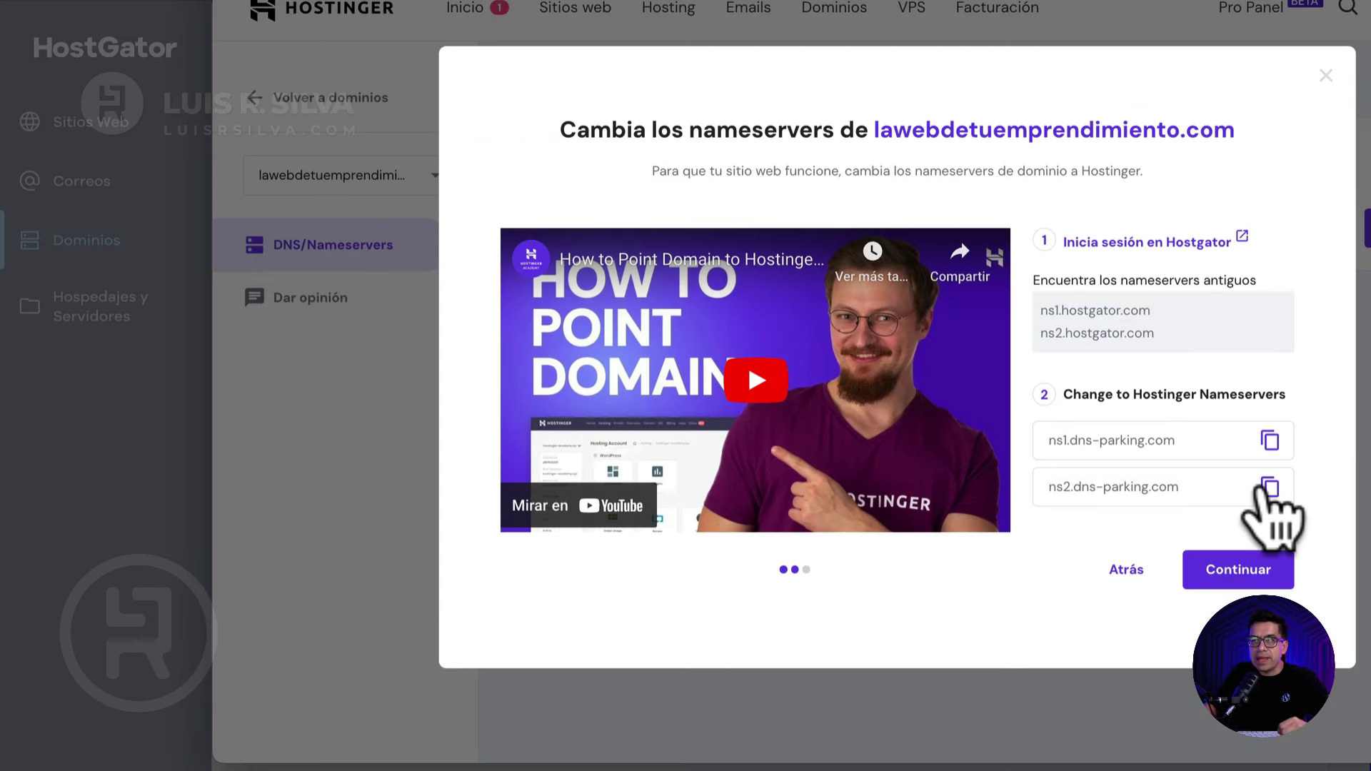
click(1270, 487)
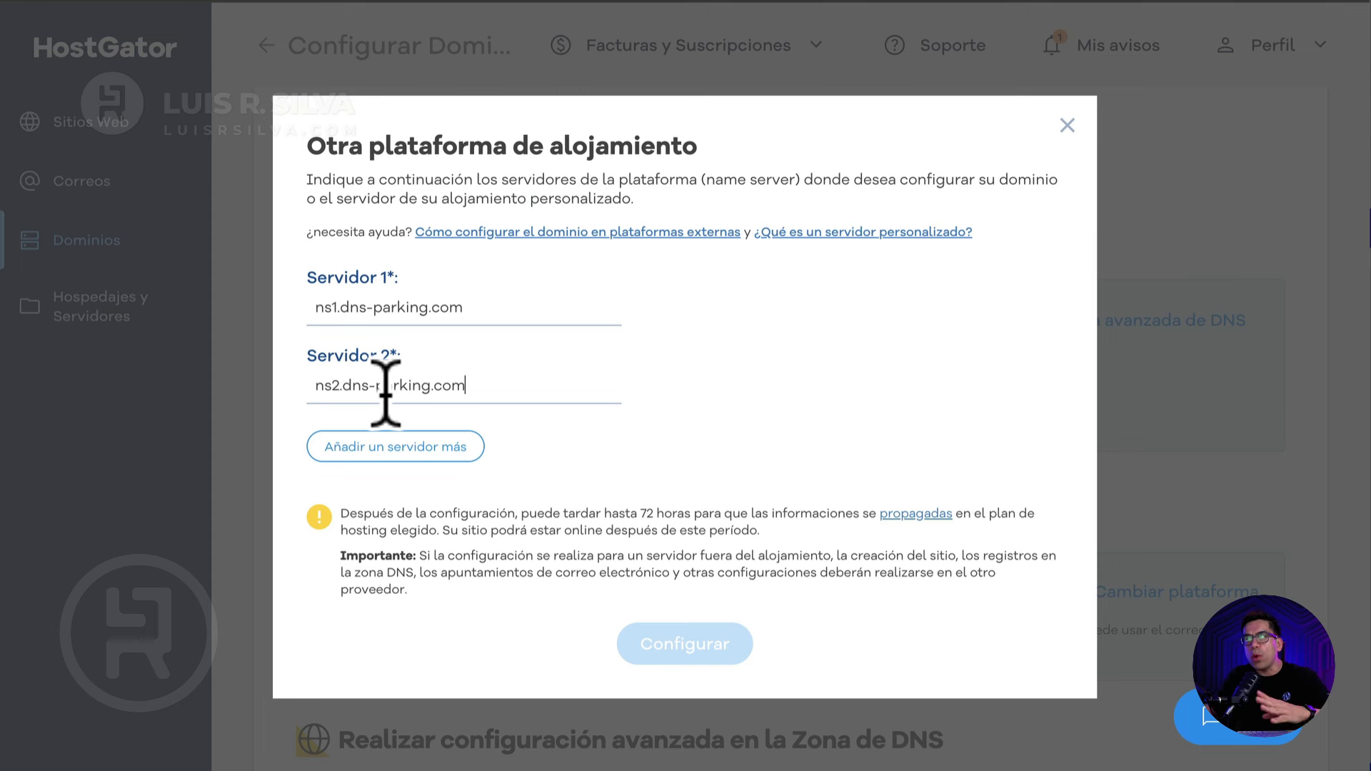
drag(341, 515, 522, 518)
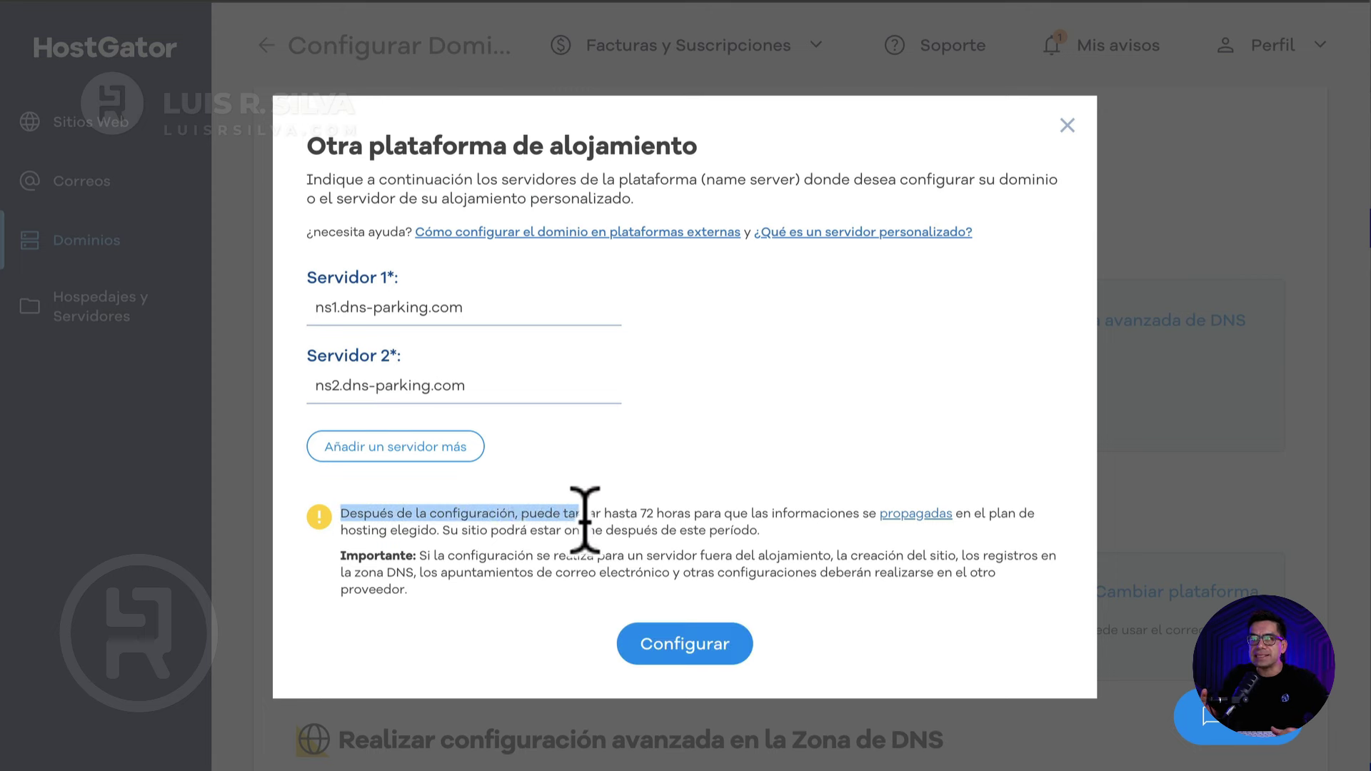
click(779, 514)
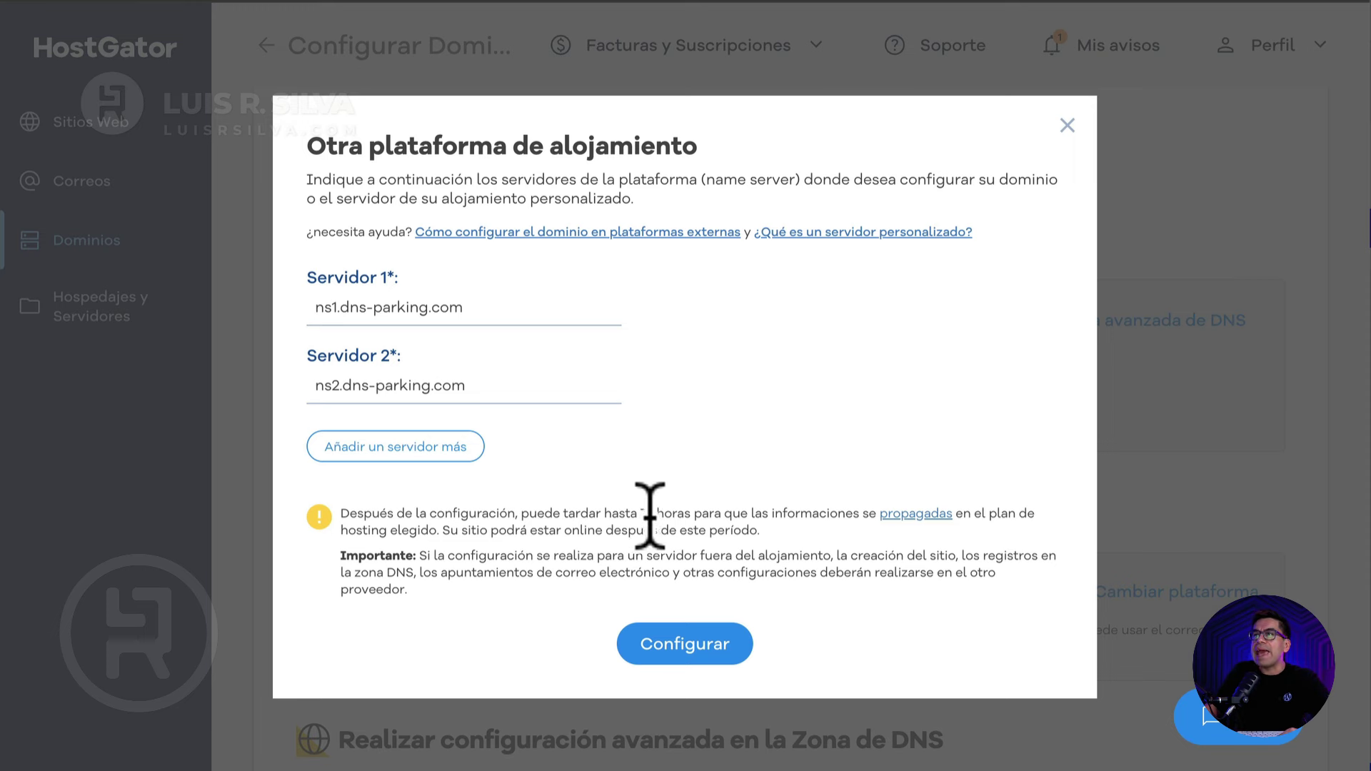
click(675, 642)
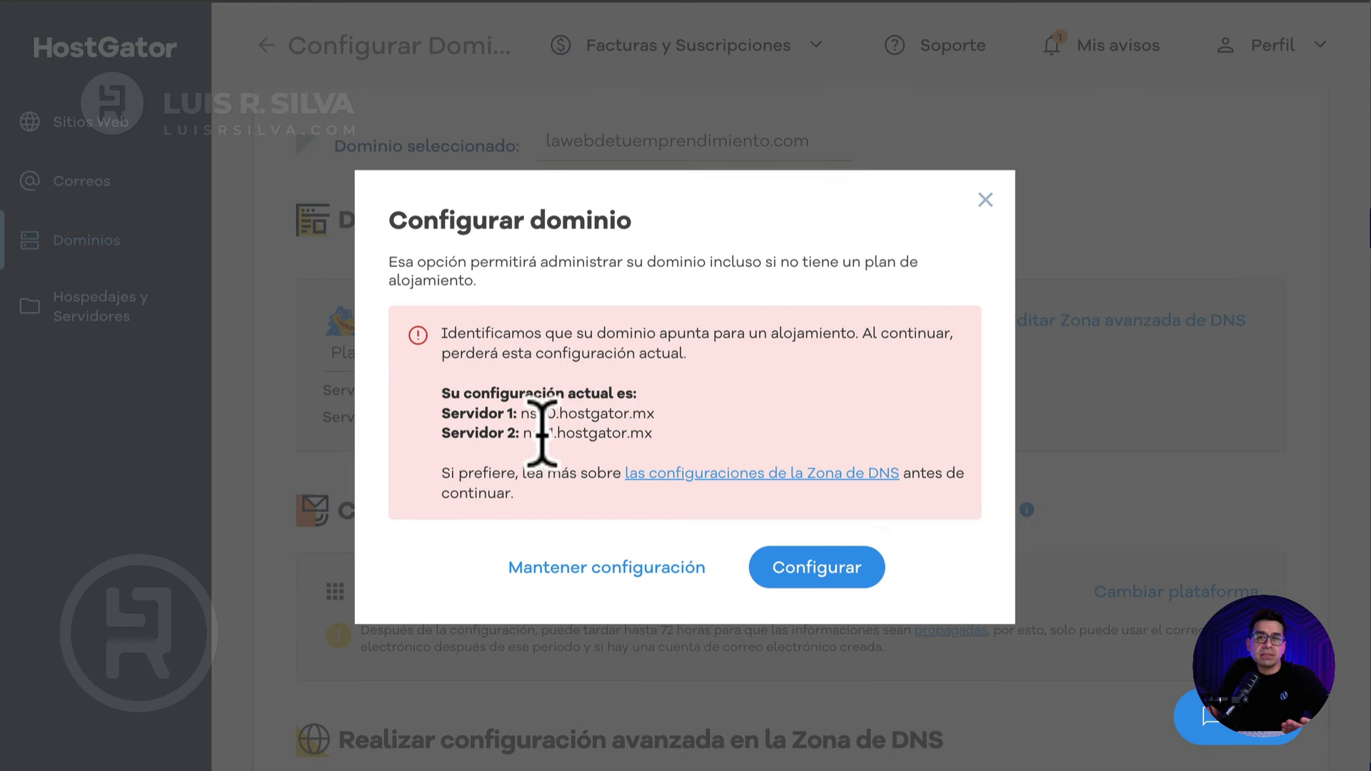
click(821, 570)
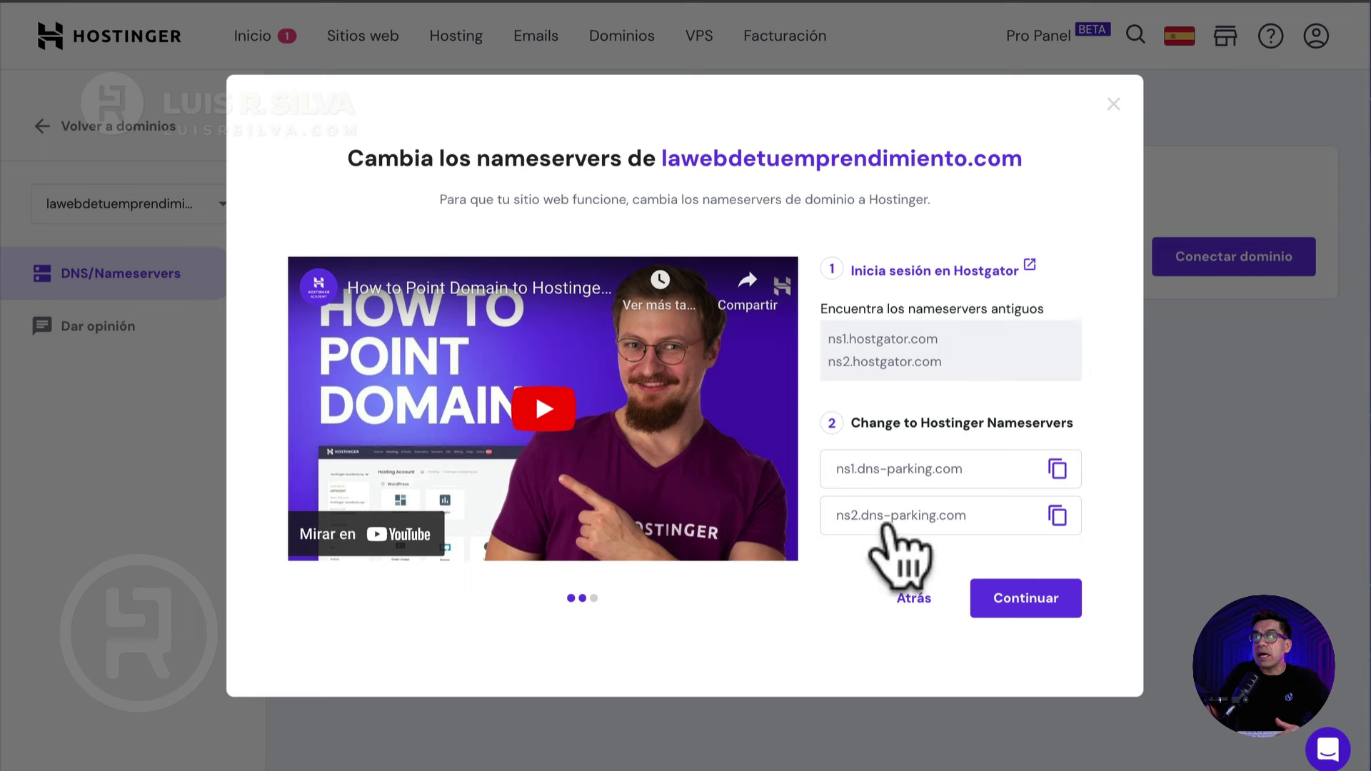
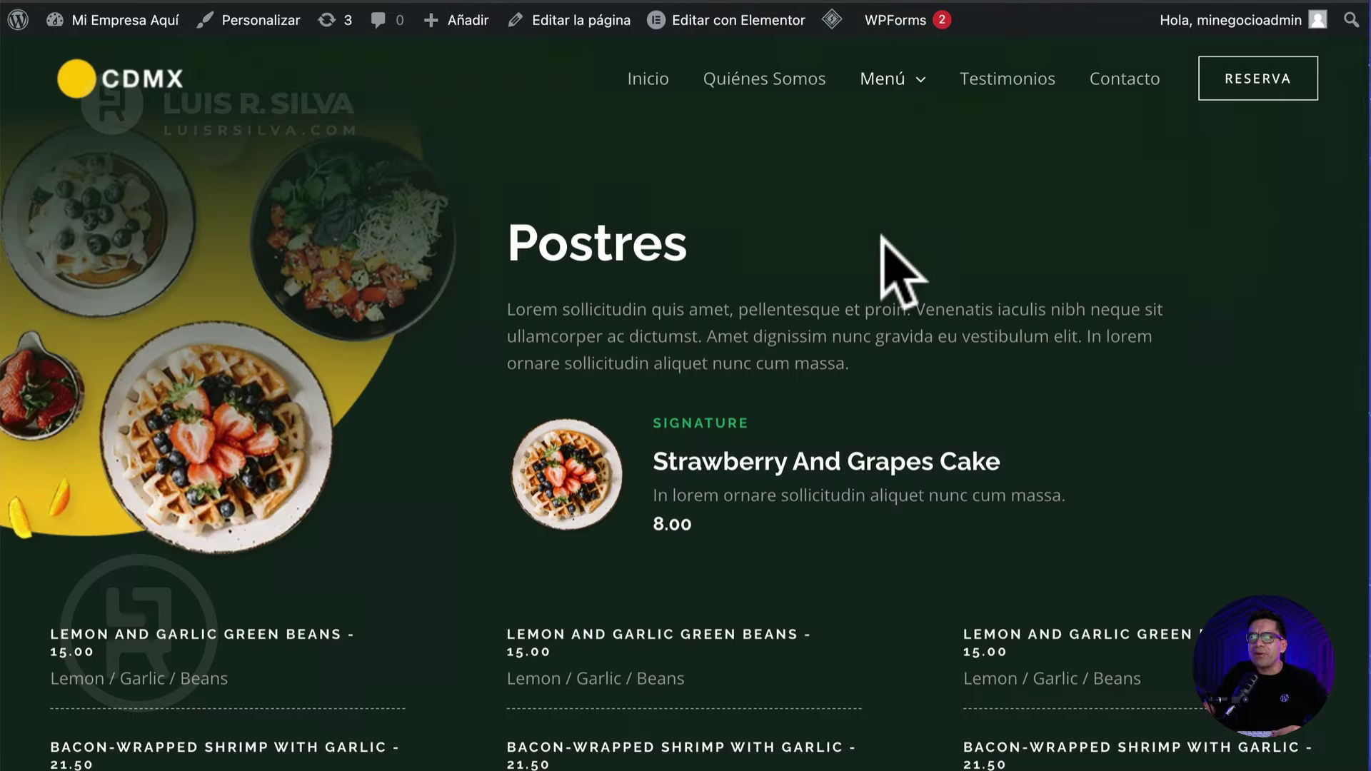
- Browse the restaurant site's Testimonios, Contacto and RESERVA pages
click(1011, 92)
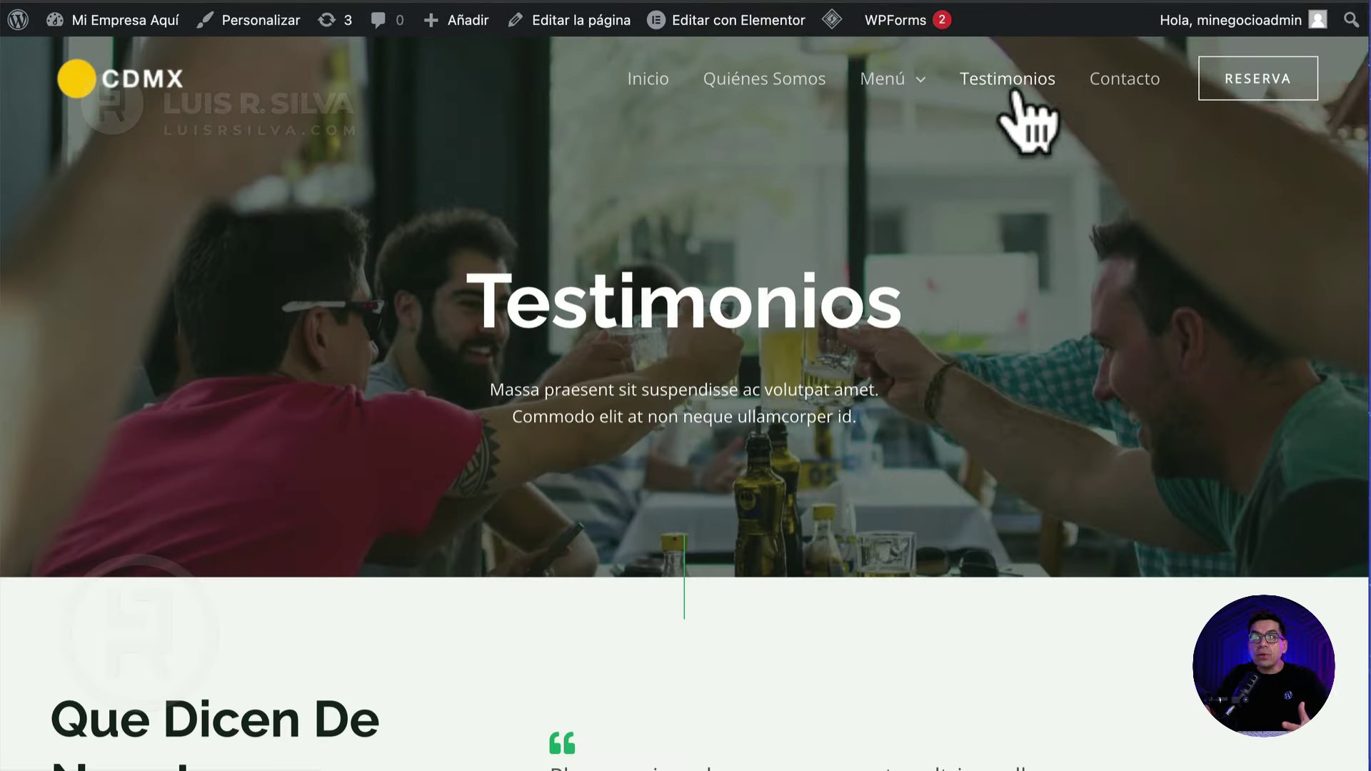
scroll(971, 305, down, 9)
scroll(1049, 264, up, 10)
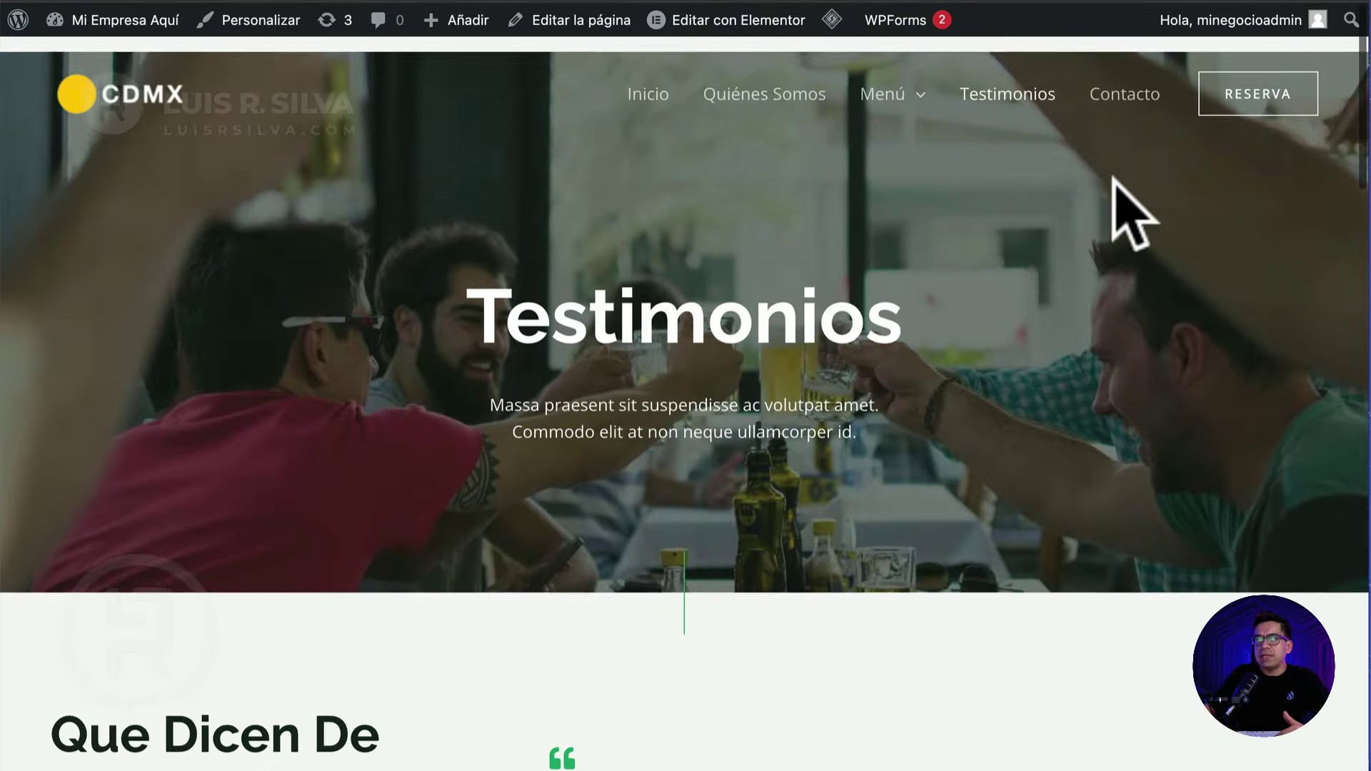
click(1121, 96)
scroll(1025, 317, down, 6)
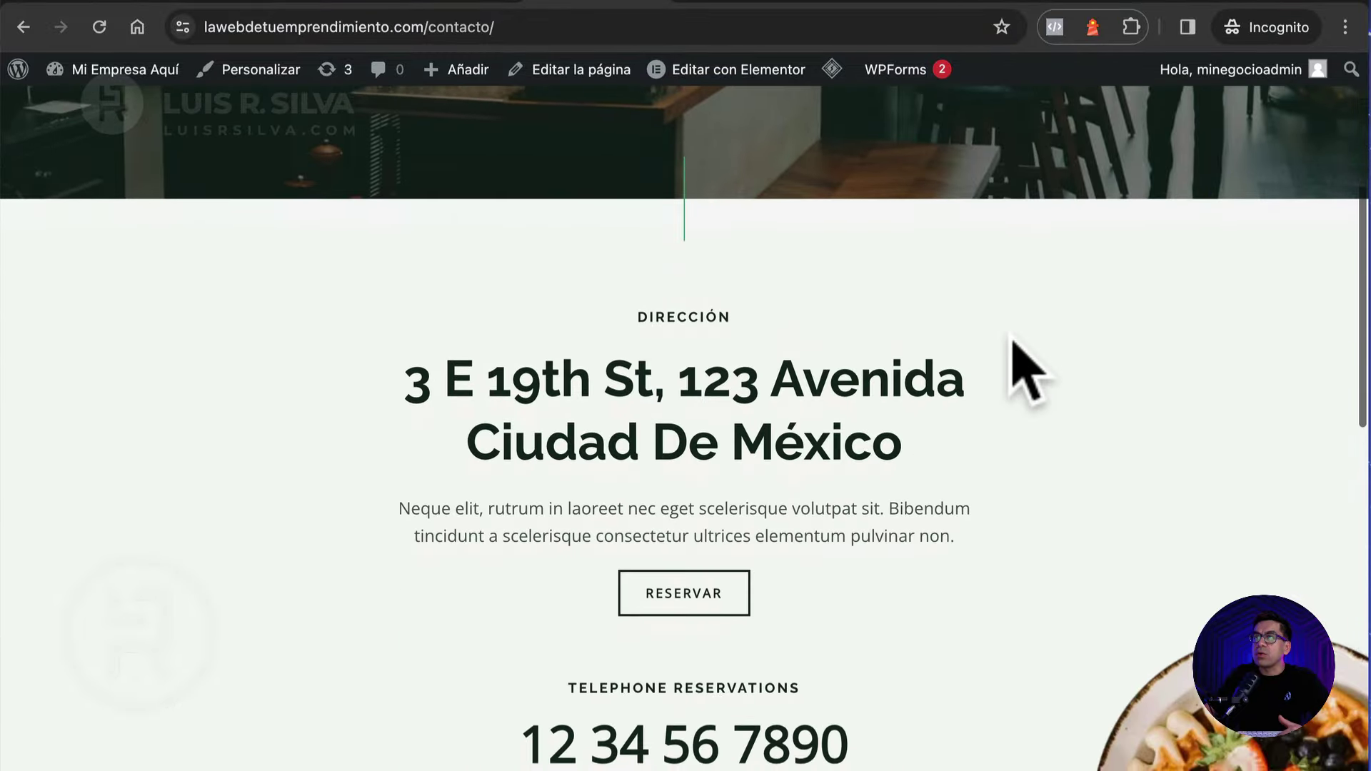
scroll(1014, 285, up, 3)
scroll(1011, 334, up, 3)
click(1253, 134)
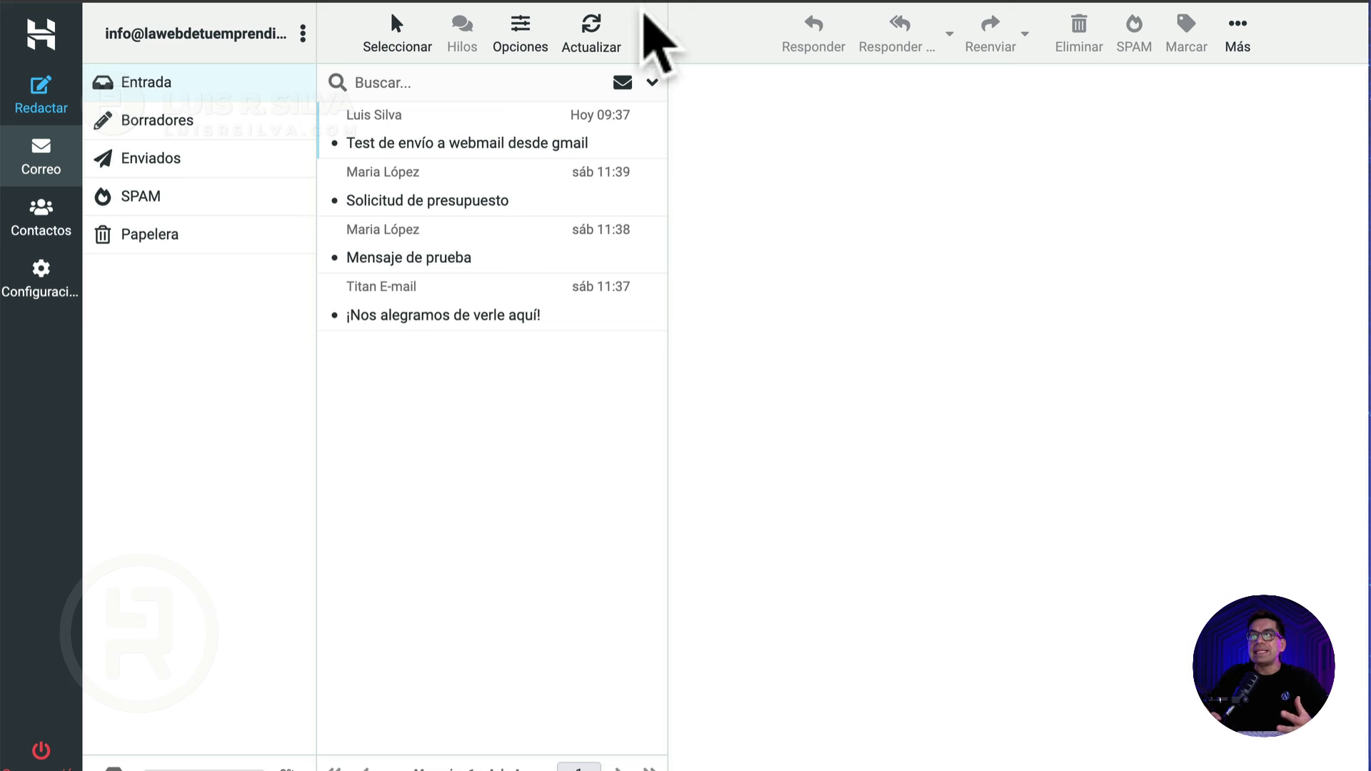
- From webmail, send a Gmail test message titled 'Prueba de envío desde webmail de Hostinger'
click(41, 107)
key(ctrl+v)
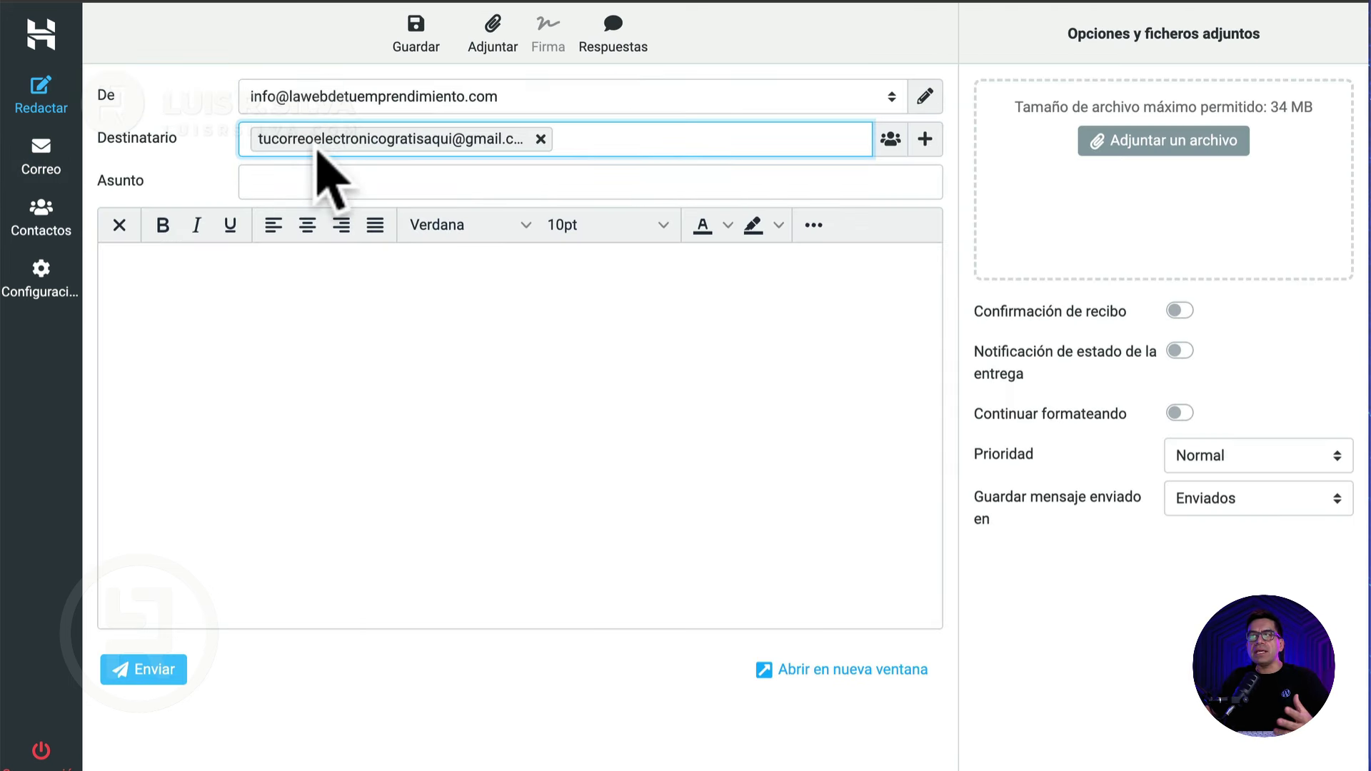
click(278, 183)
text(Pru)
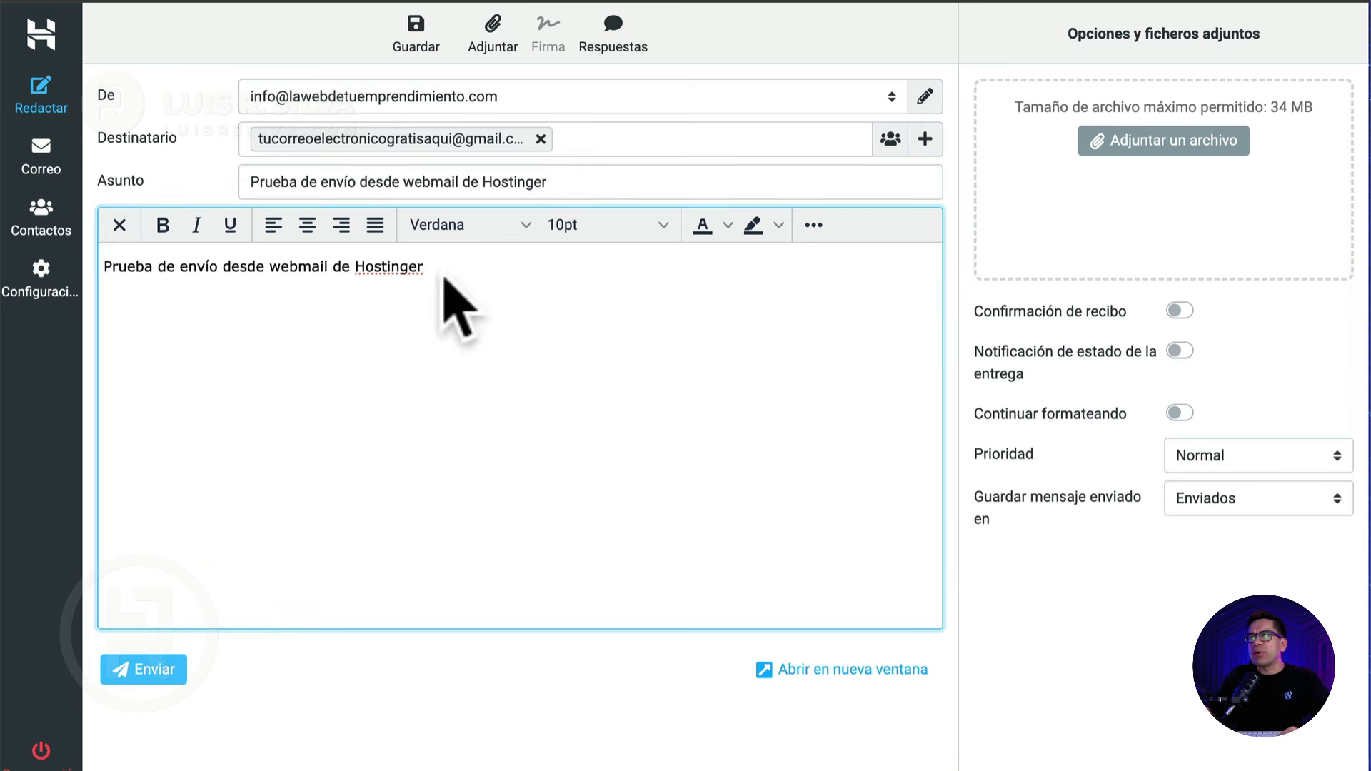
click(160, 675)
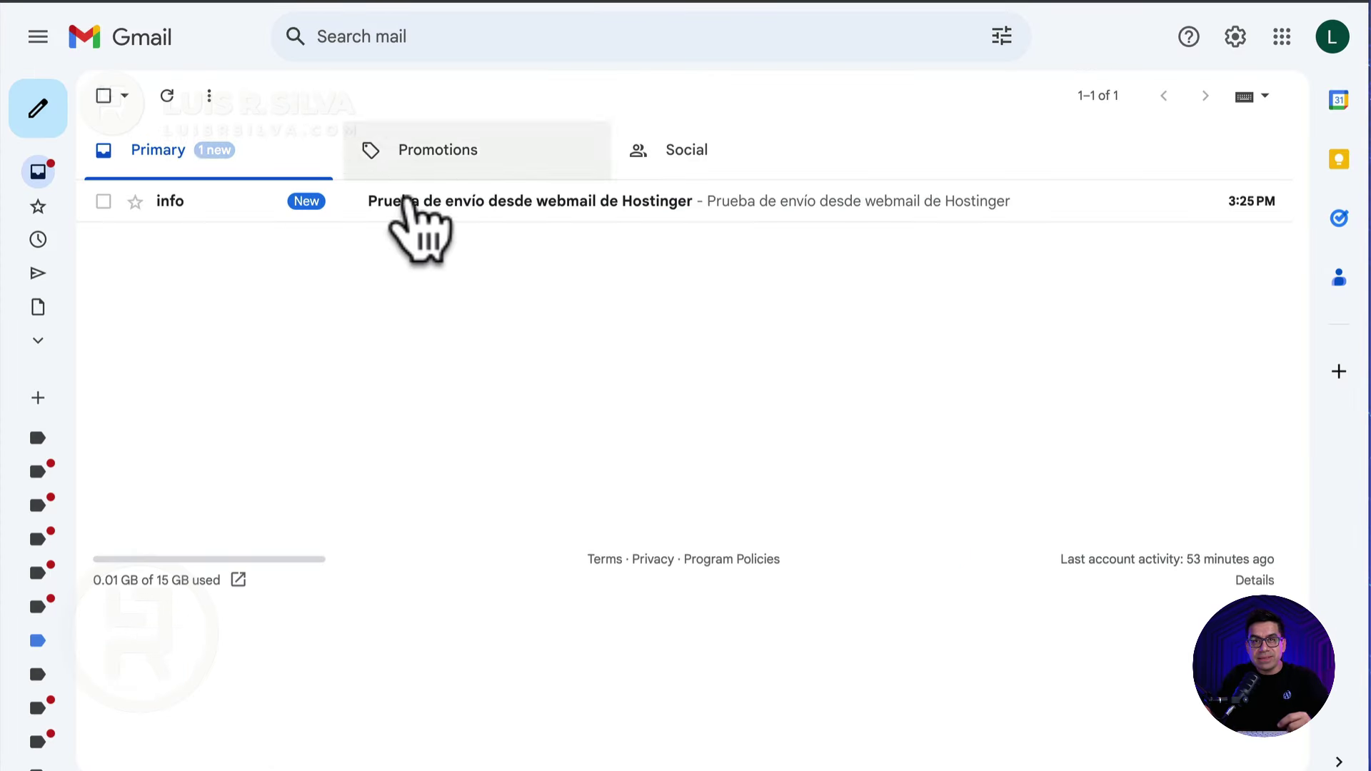
- Reply from Gmail to the 'Prueba de envío desde webmail de Hostinger' email and view the reply in webmail
click(405, 202)
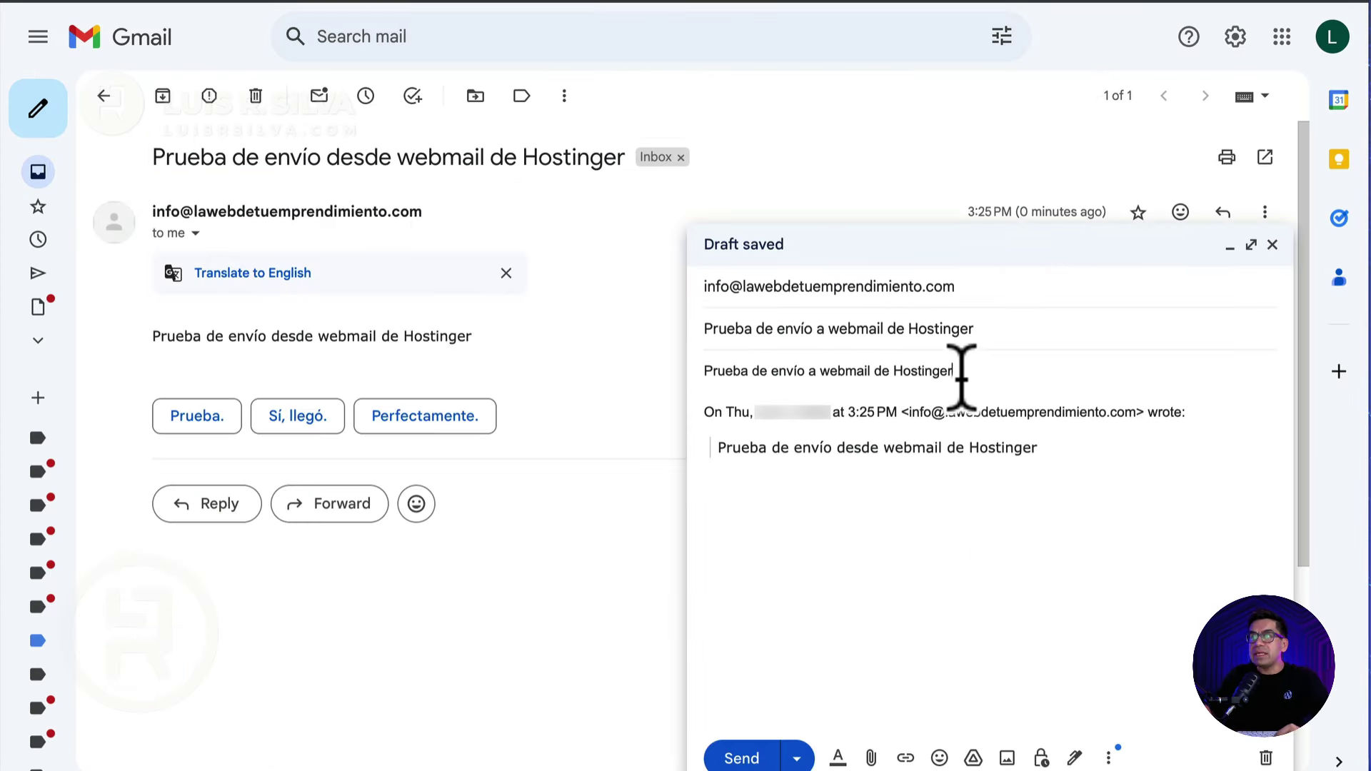
click(742, 758)
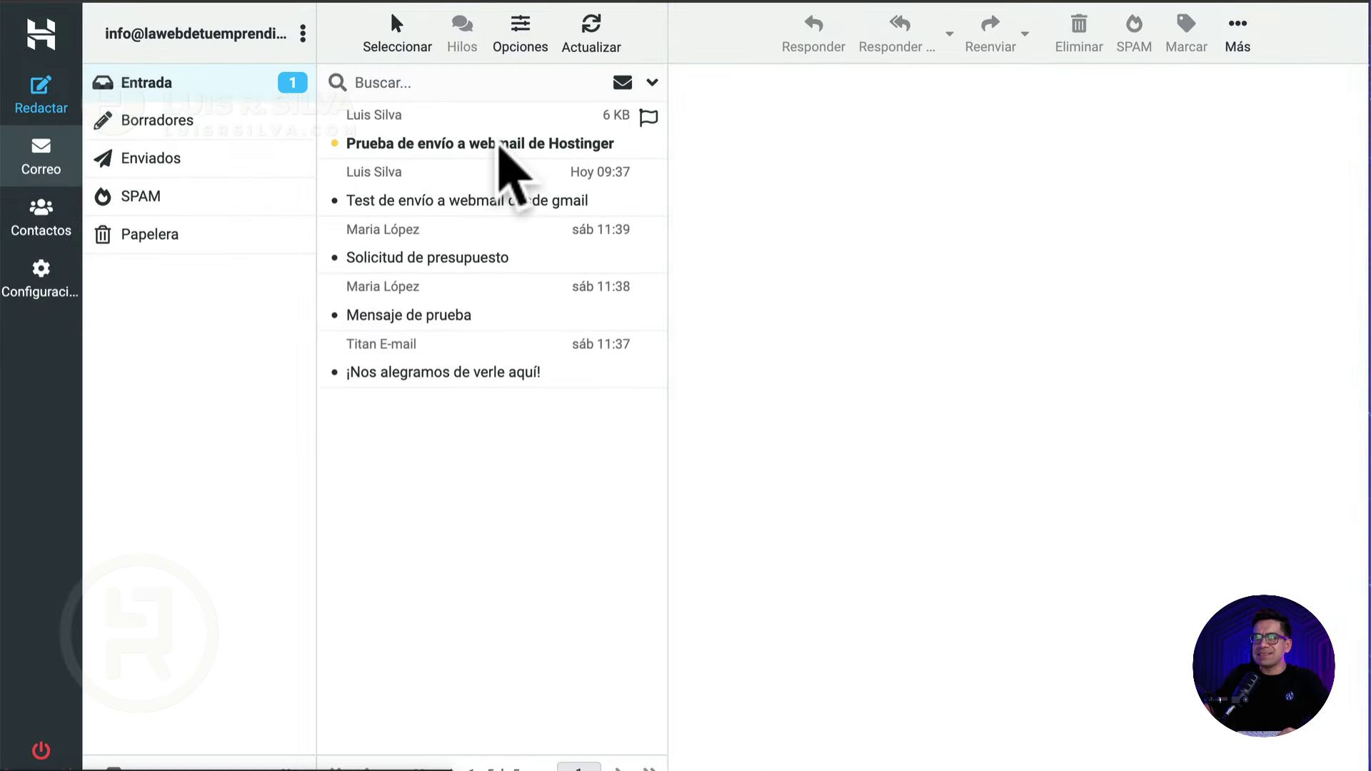
click(500, 147)
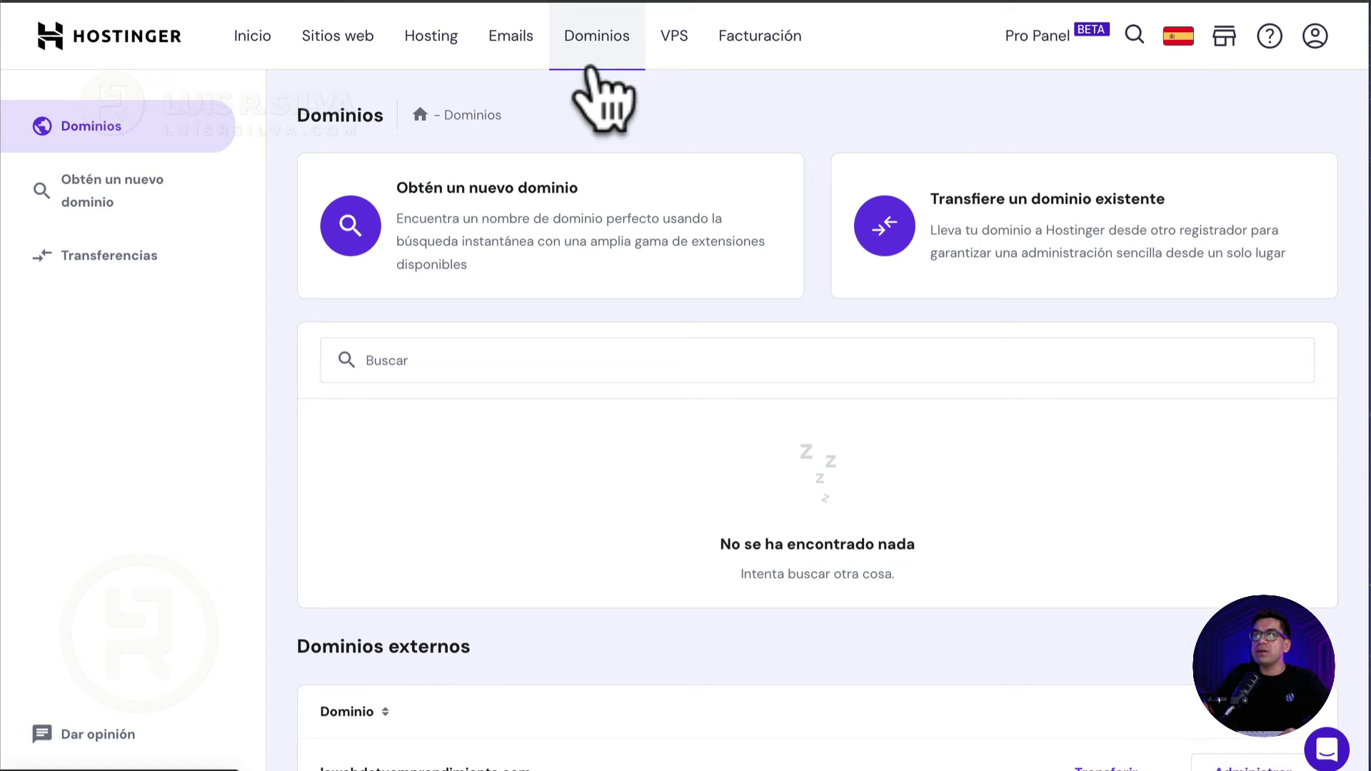
- Start the transfer of lawebdetuemprendimiento.com from the Dominios externos list
scroll(567, 221, down, 1)
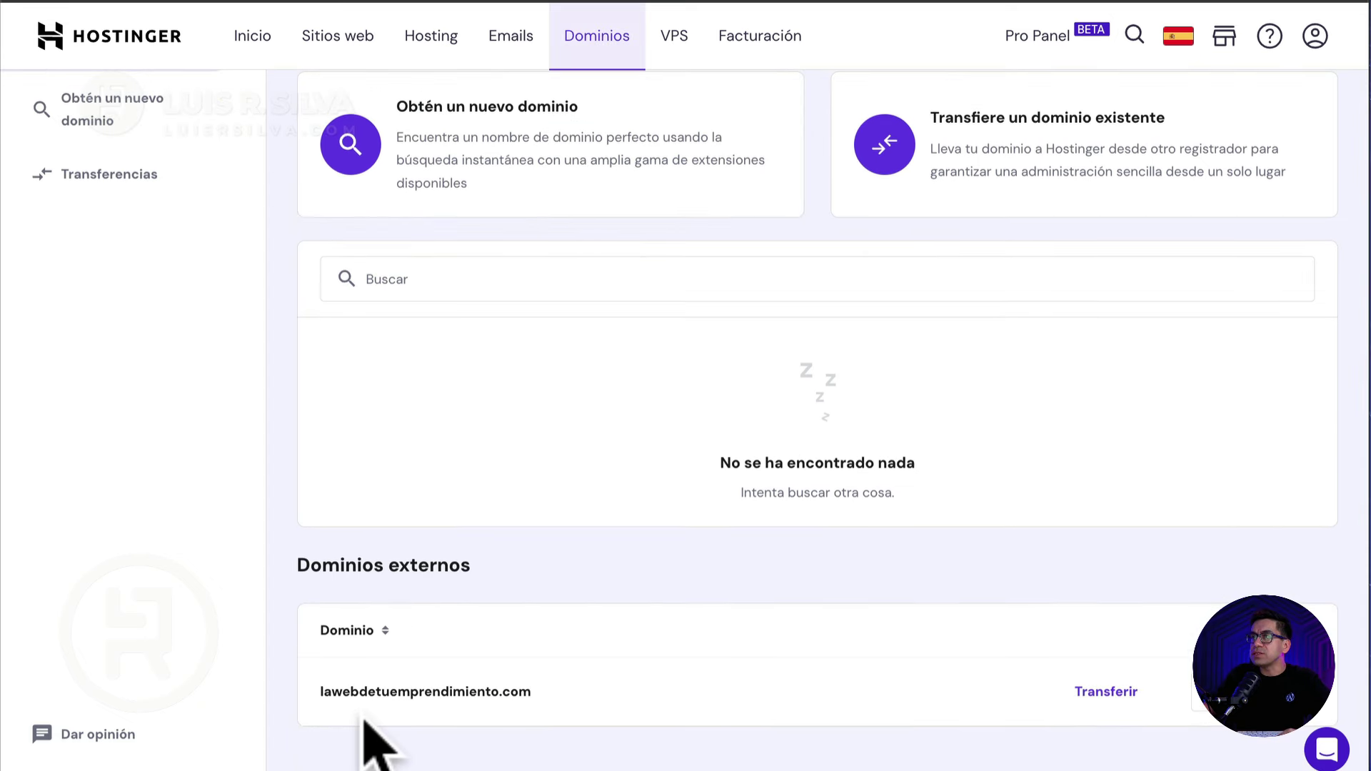
click(1106, 693)
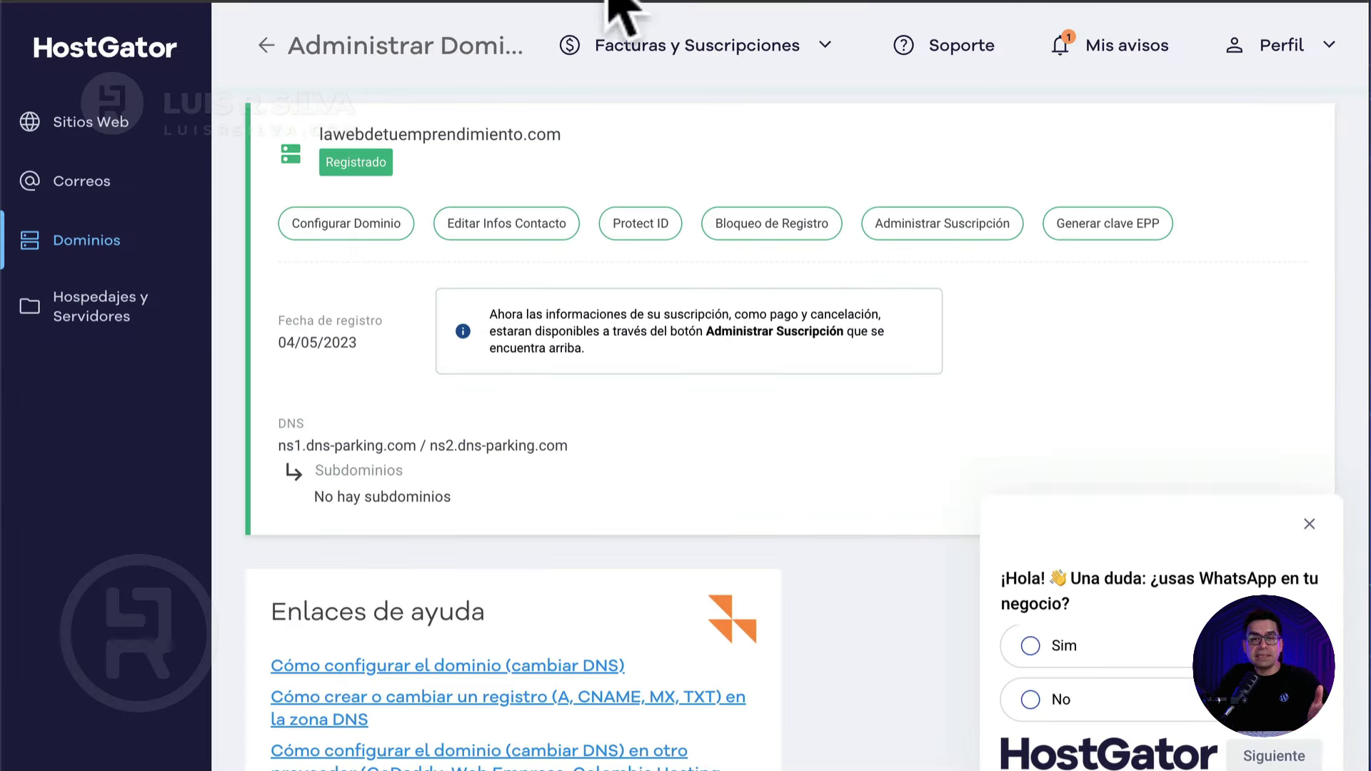
- Disable the registration lock on lawebdetuemprendimiento.com in HostGator
click(93, 122)
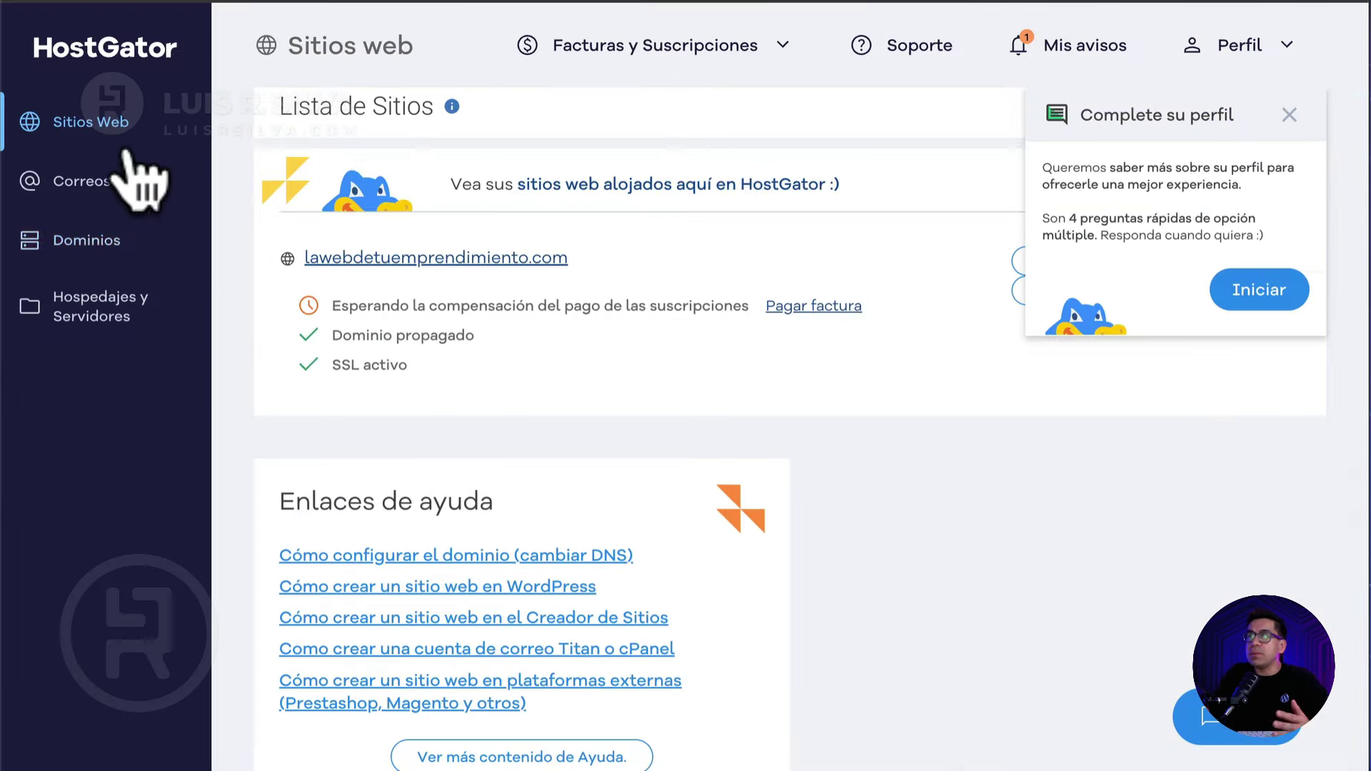
click(98, 247)
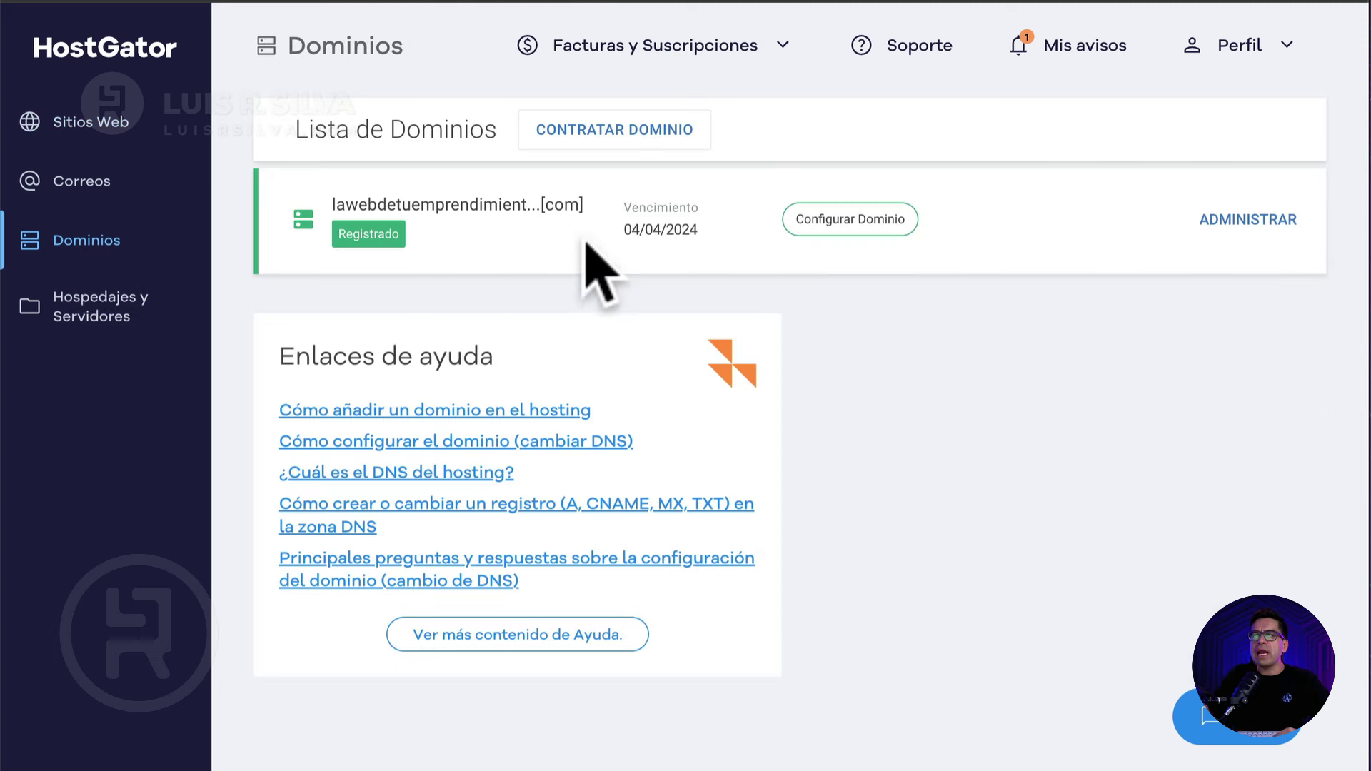
click(1242, 221)
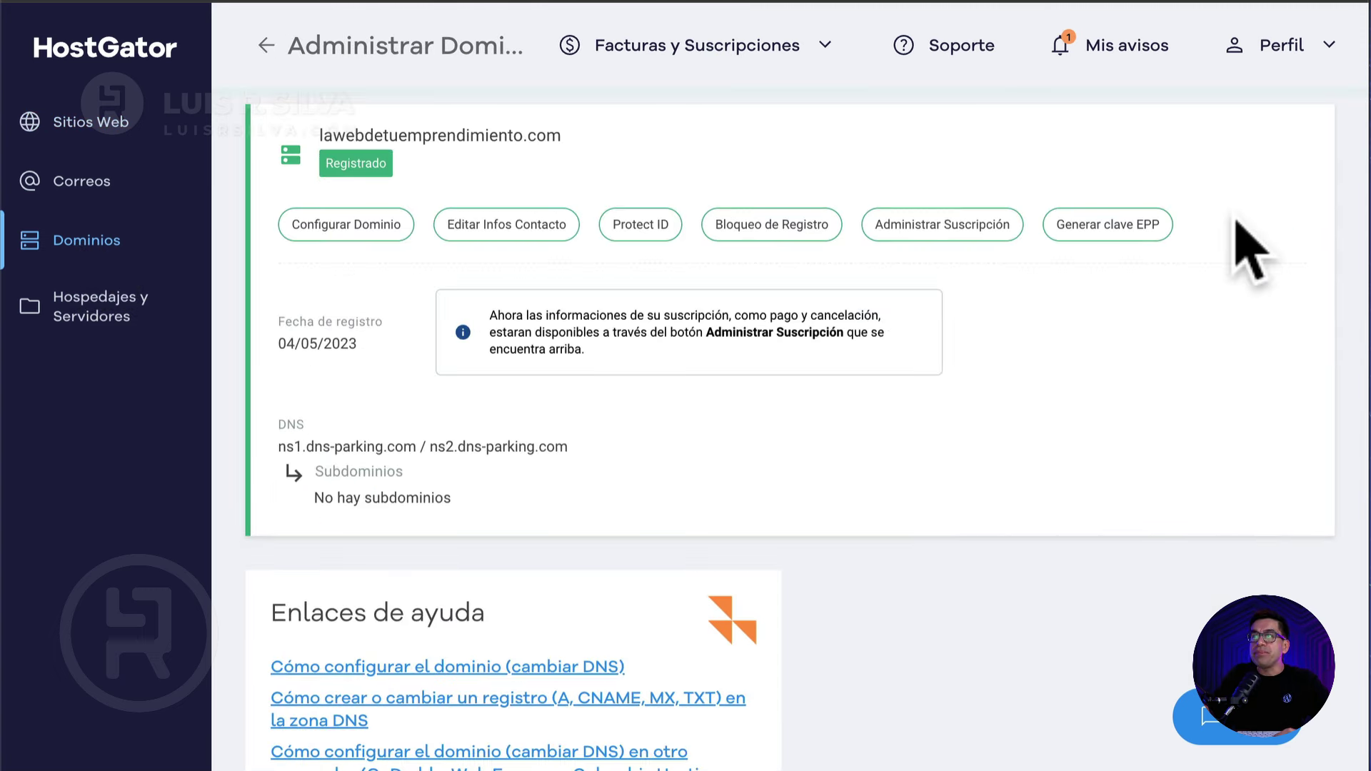
click(775, 225)
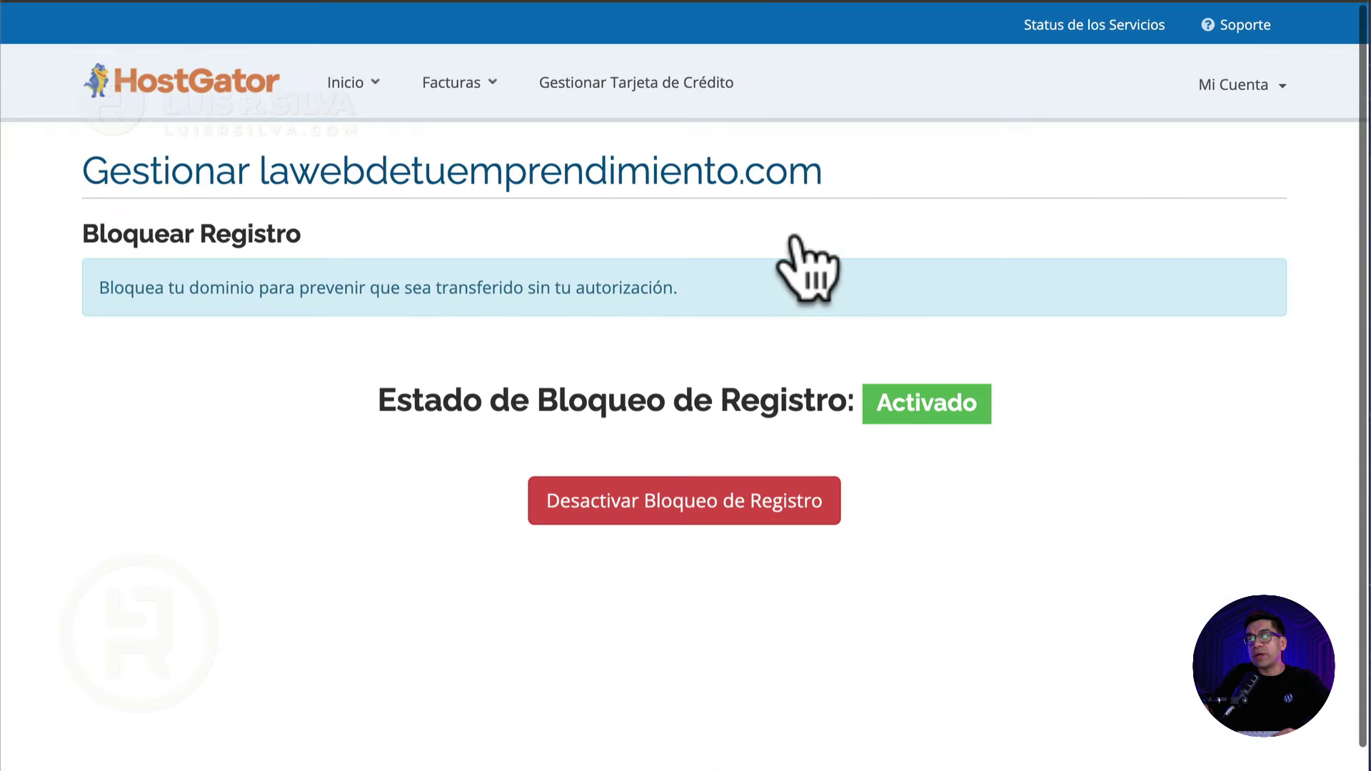
click(634, 509)
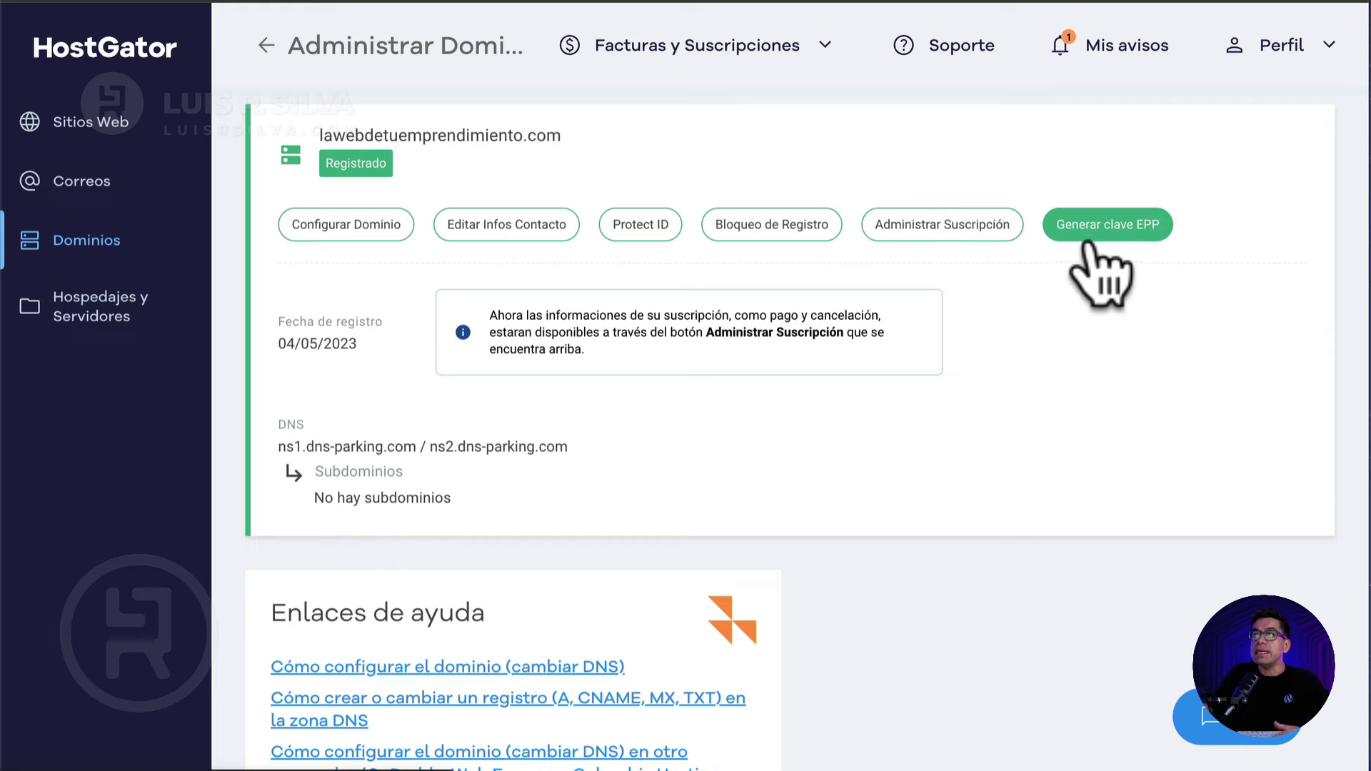
- Generate the domain's EPP key in HostGator and copy the code
click(1089, 246)
click(742, 571)
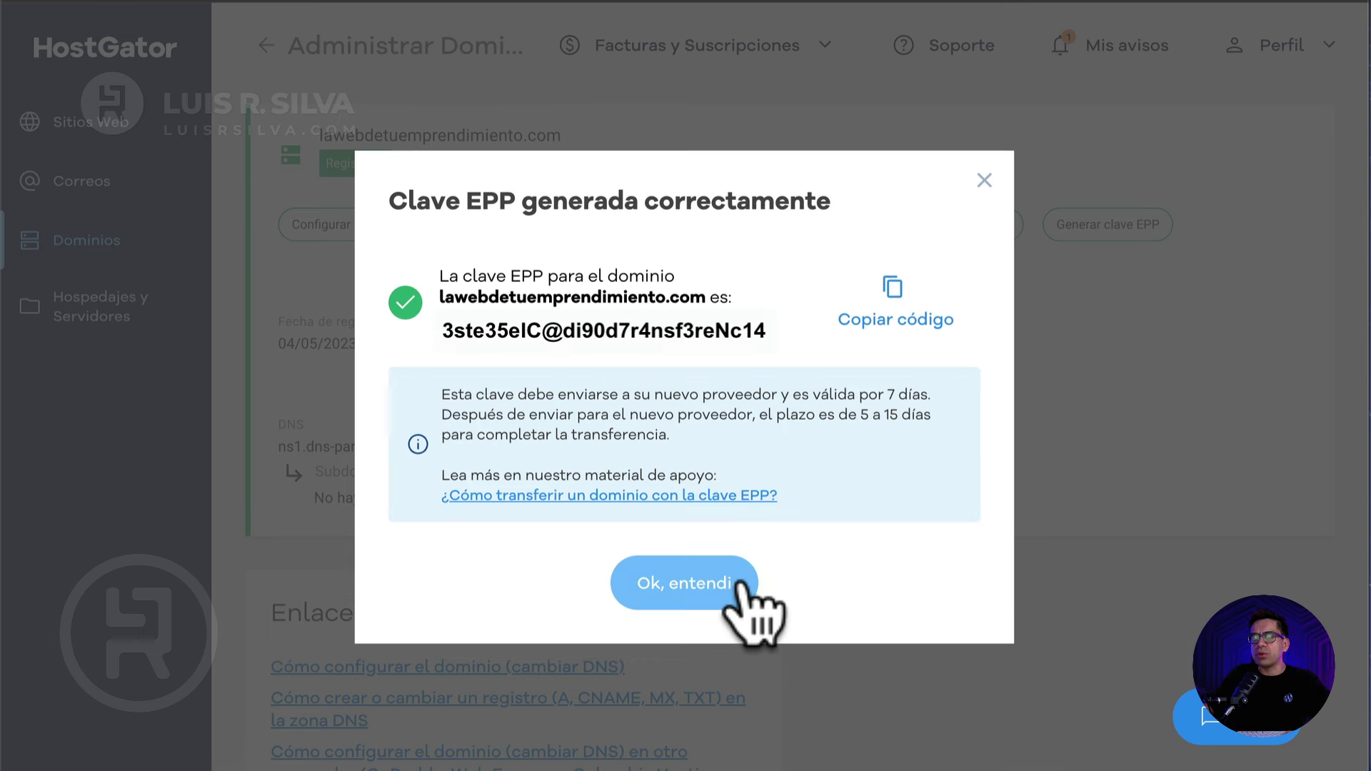
click(881, 323)
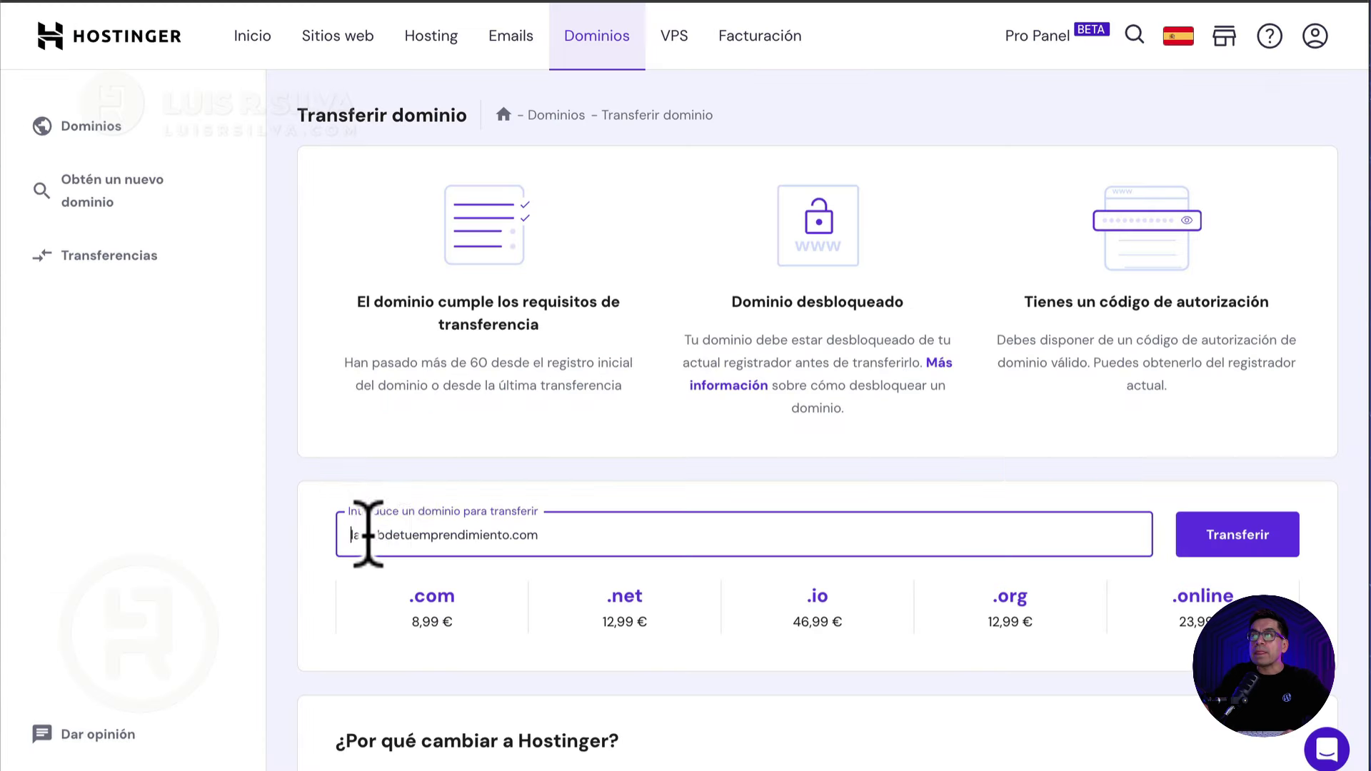
drag(361, 528, 569, 528)
click(672, 528)
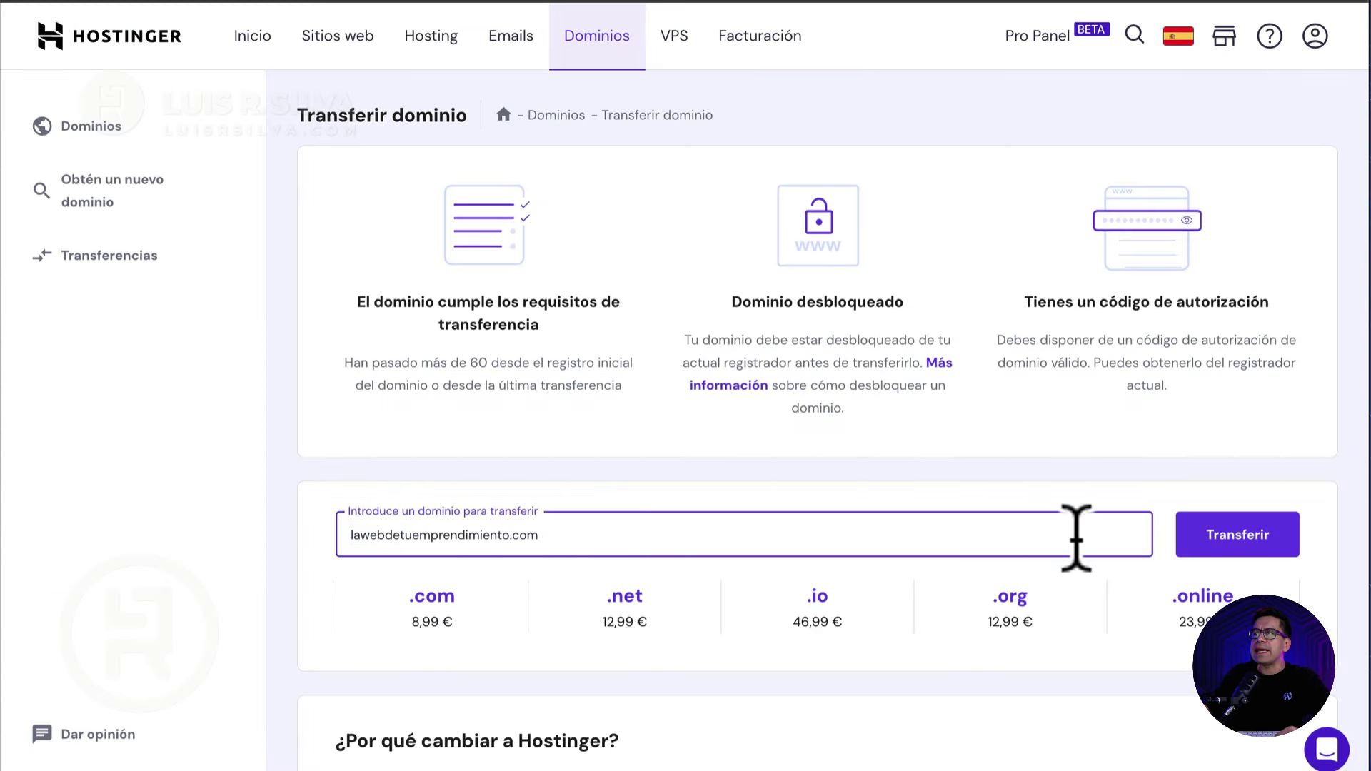
- Verify lawebdetuemprendimiento.com is transferable and pay the 9,16 € transfer fee
click(1203, 549)
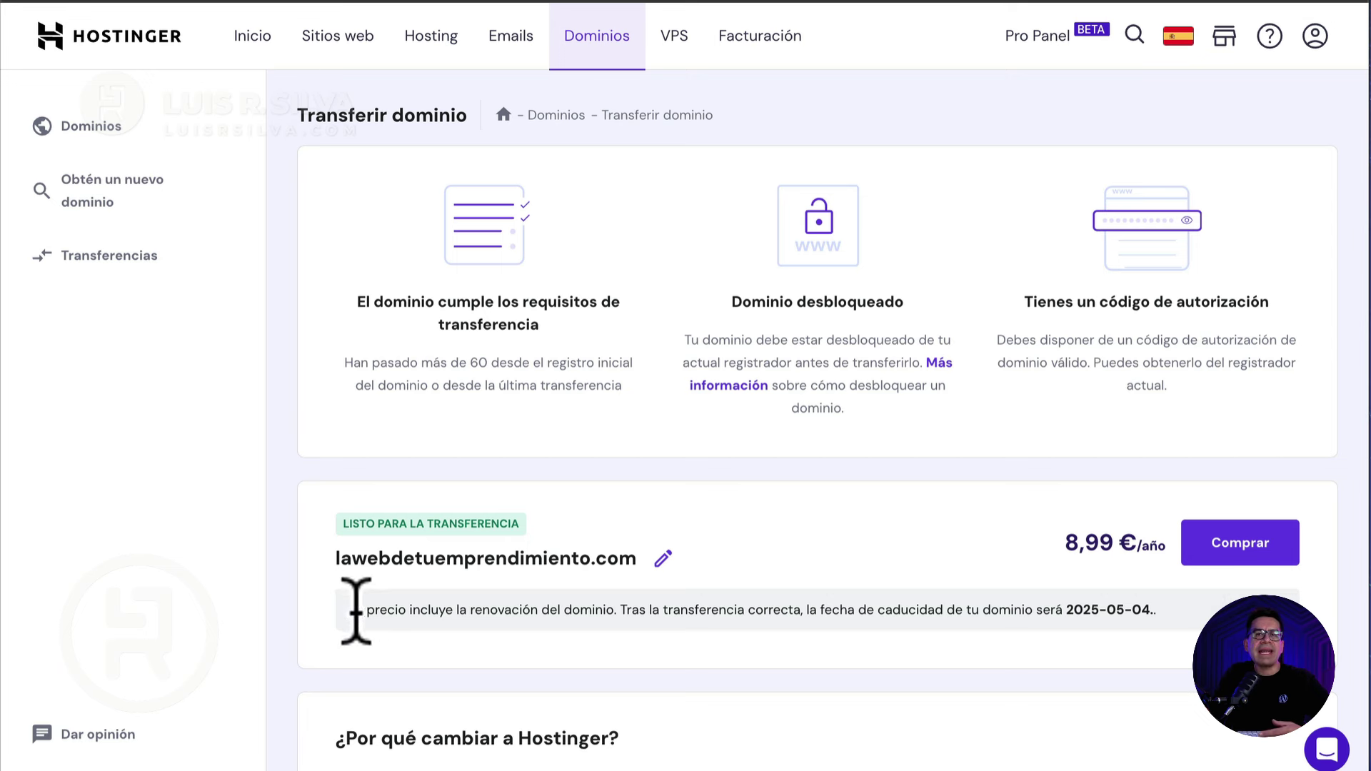
drag(414, 611, 533, 612)
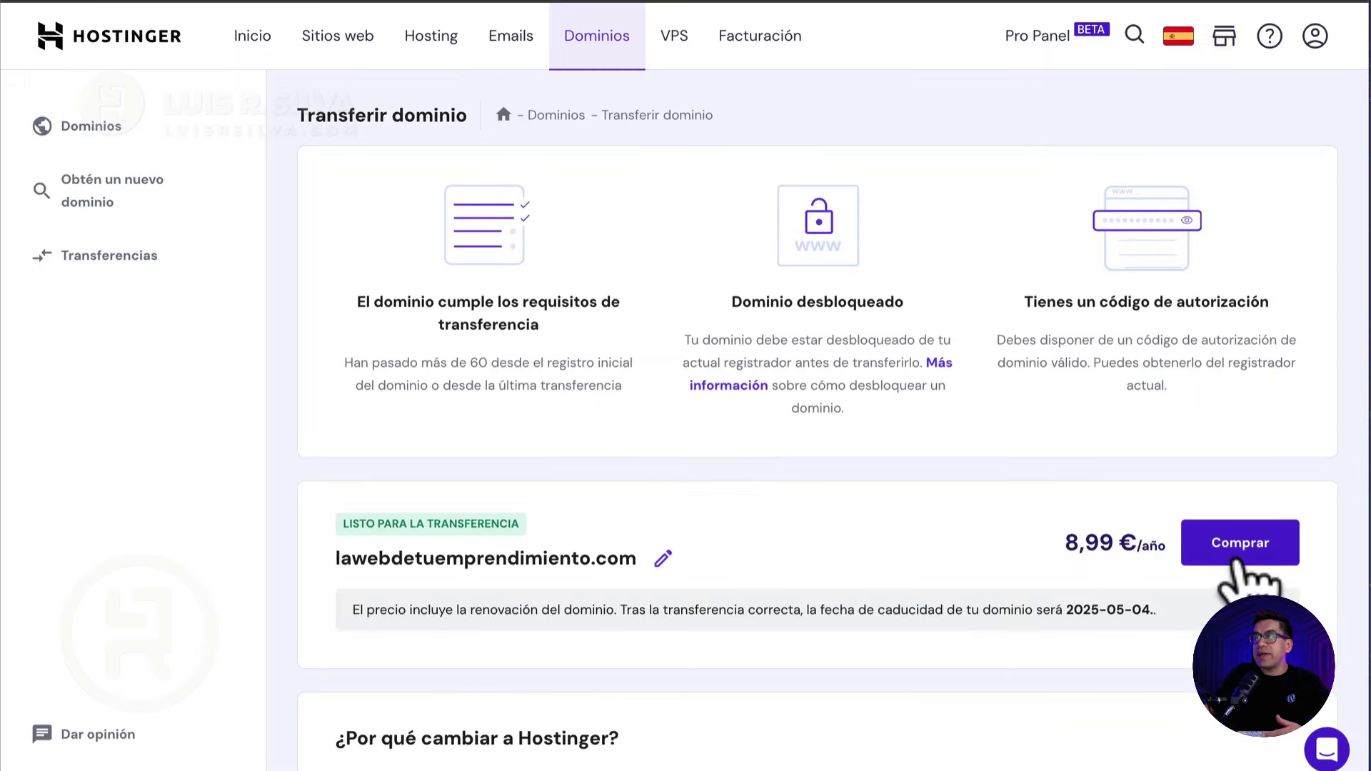
click(1253, 564)
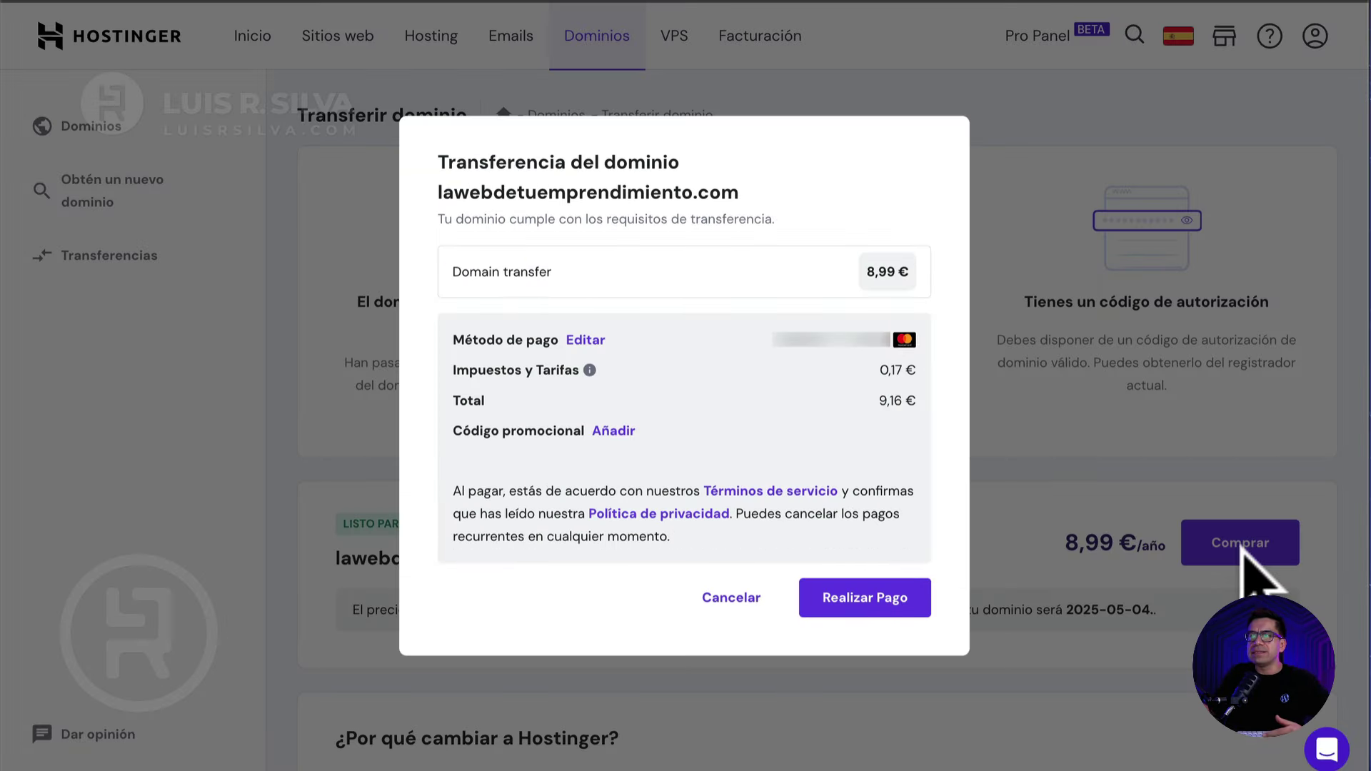
click(864, 600)
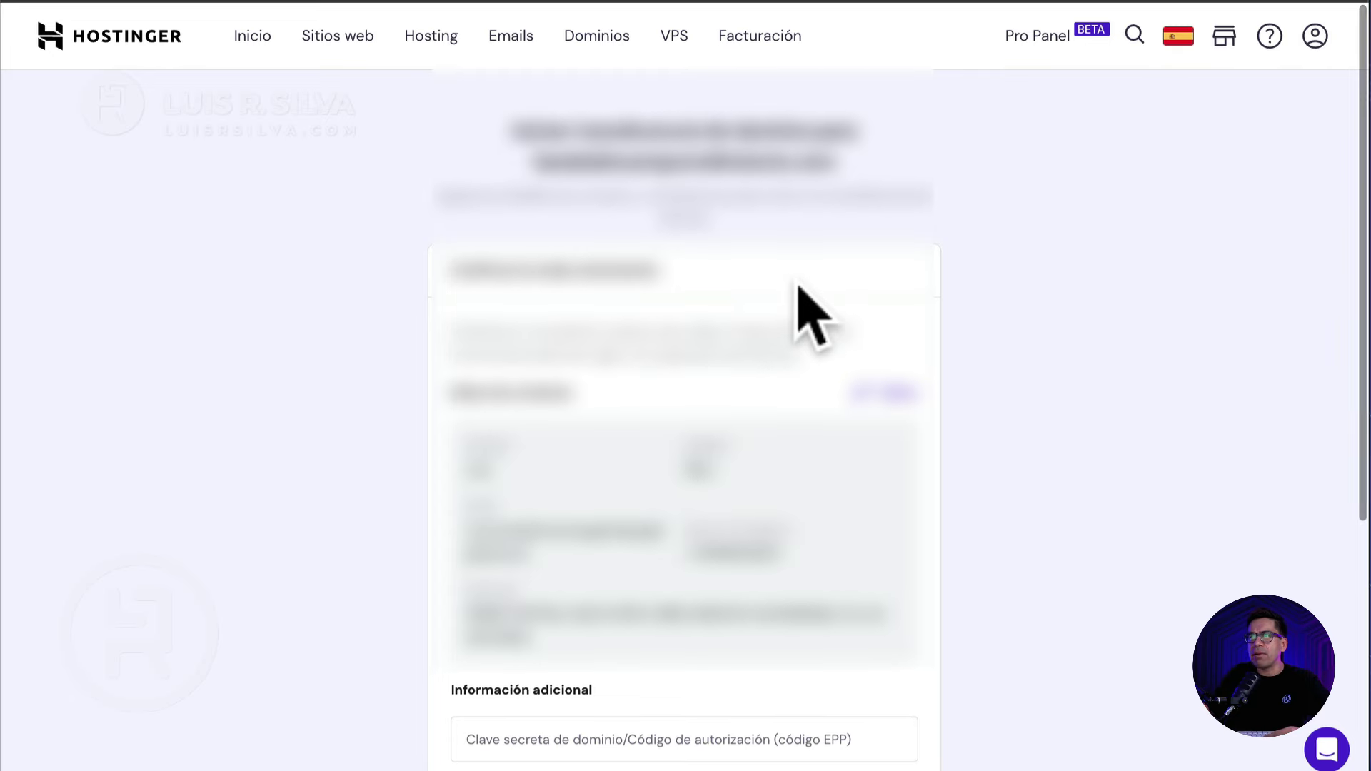
- Submit the transfer with the pasted EPP code and Hostinger nameservers and DNS records
scroll(797, 307, down, 5)
scroll(814, 314, down, 2)
click(805, 328)
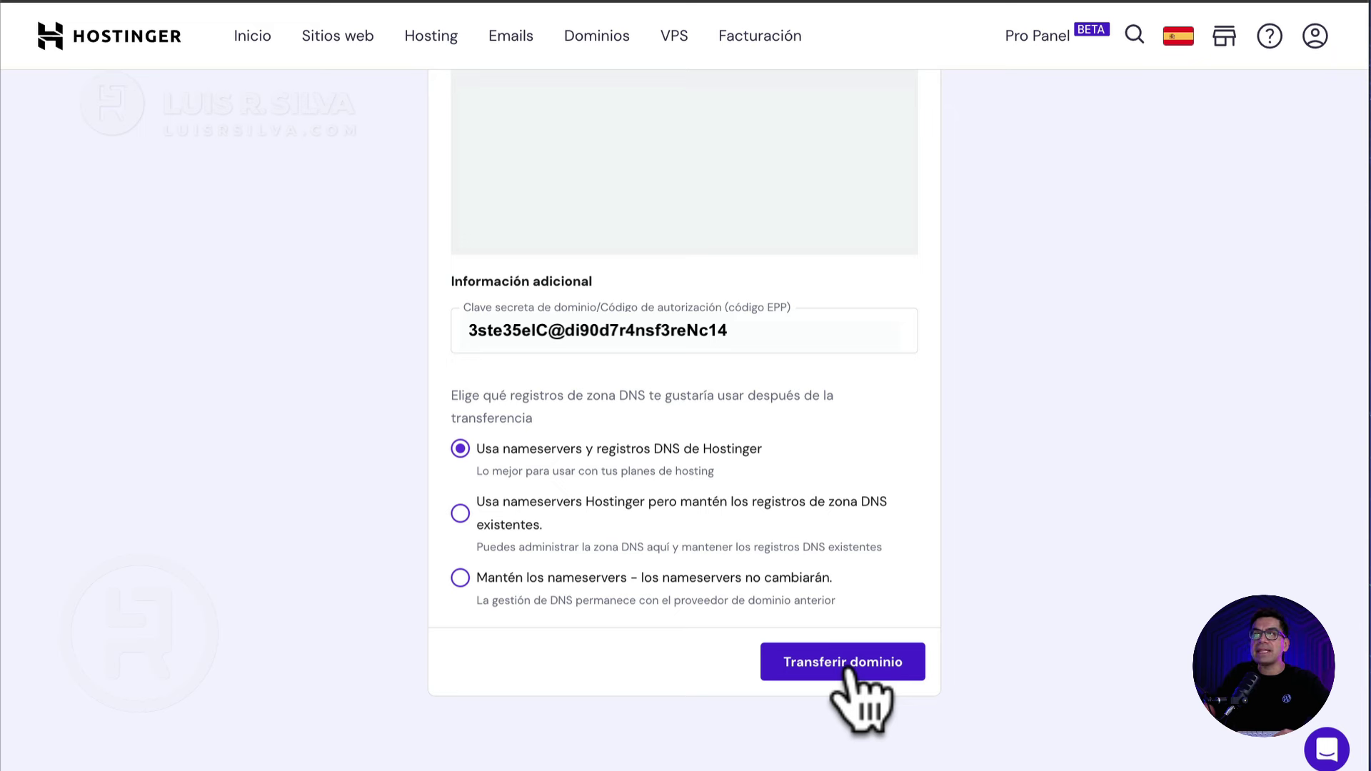
click(849, 671)
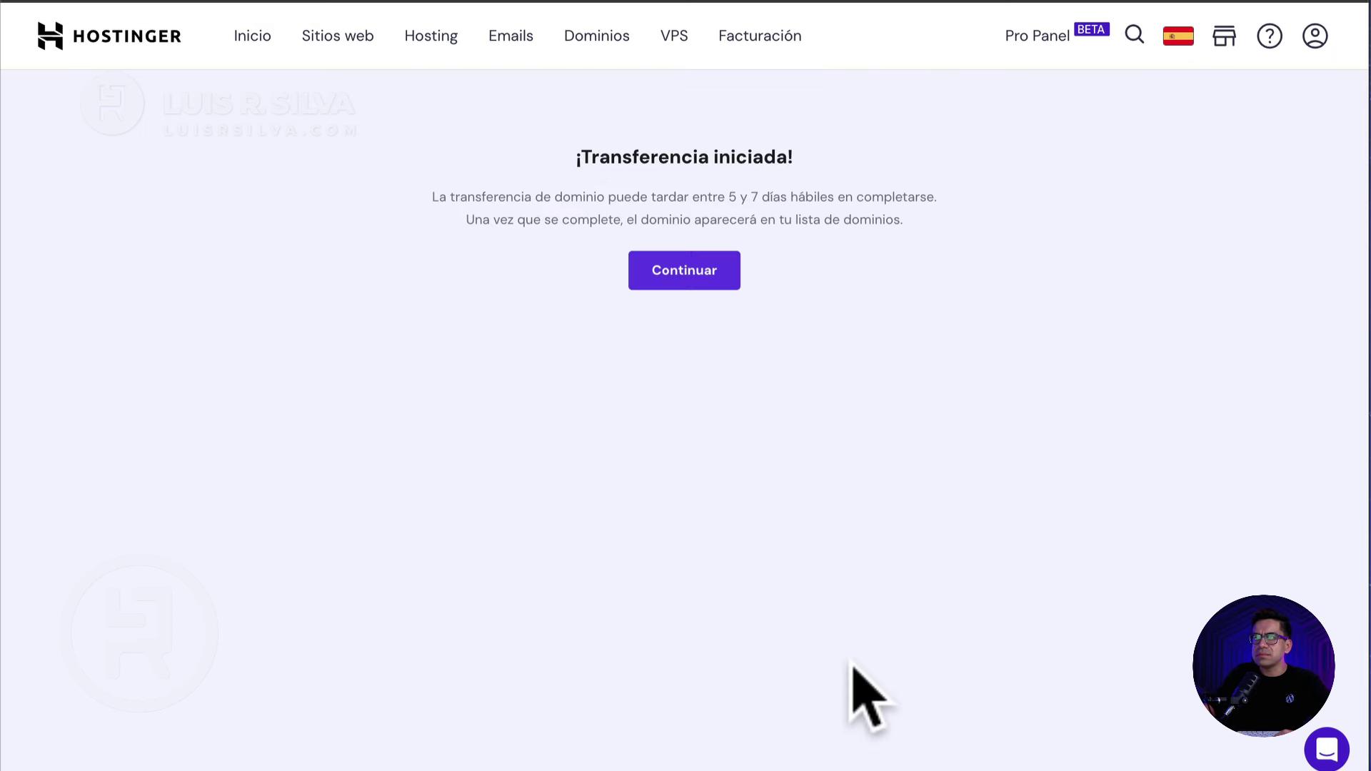
click(684, 306)
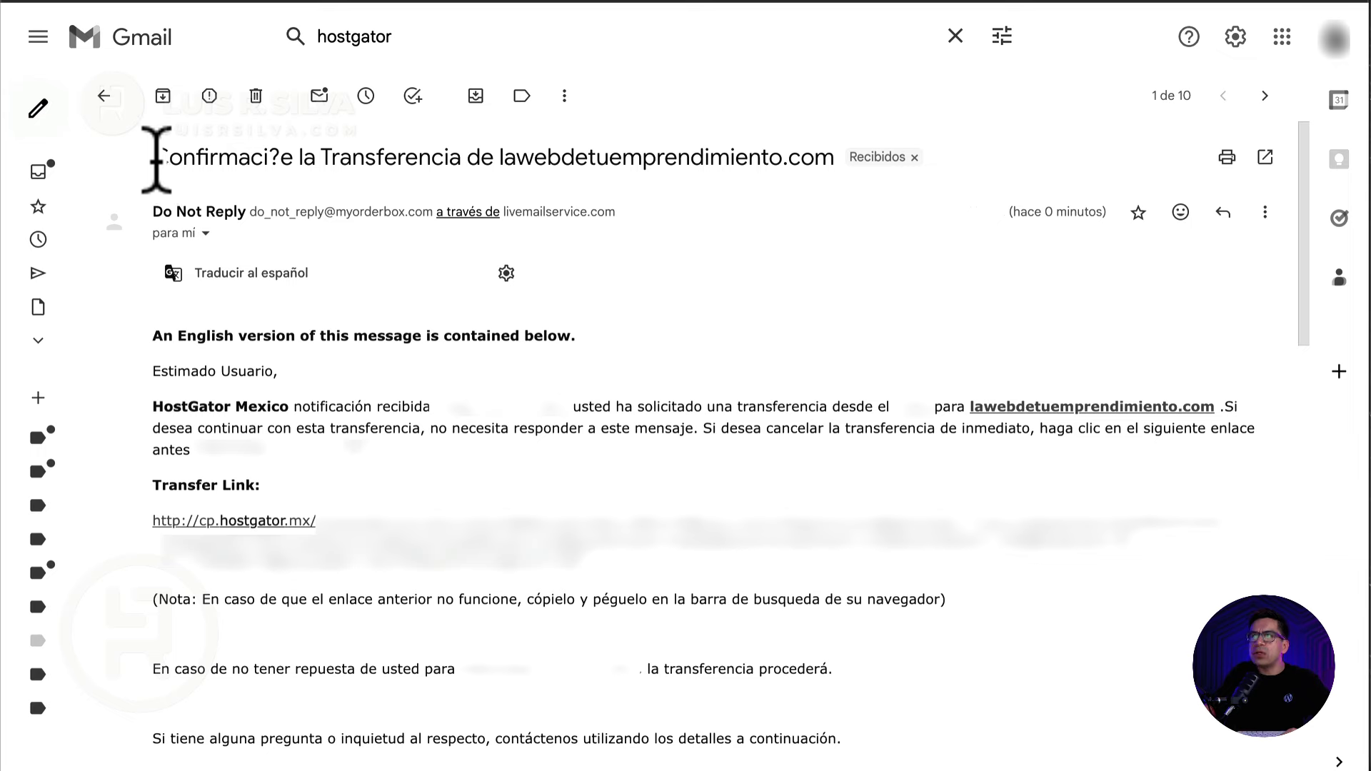
drag(156, 158, 809, 160)
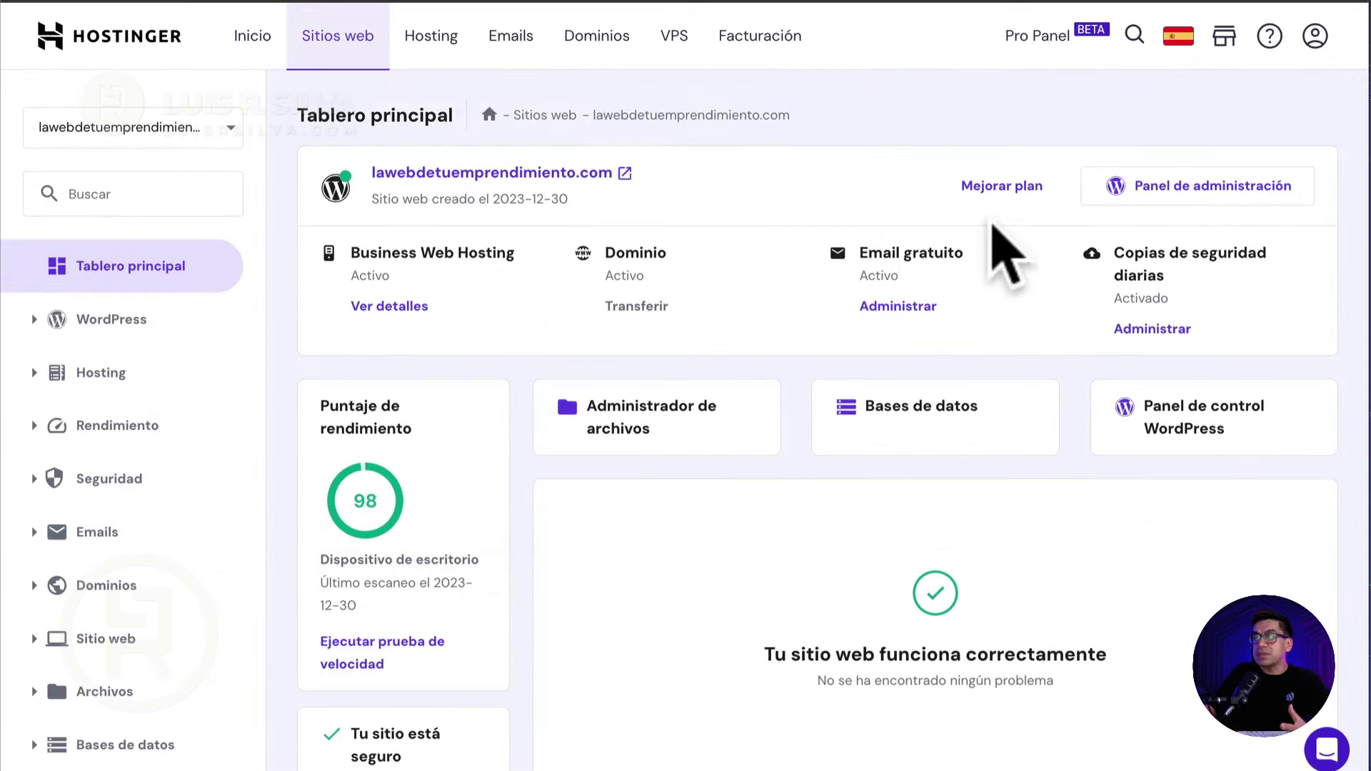
- Open the live restaurant site from the WordPress admin via Mi Empresa Aquí
click(1178, 186)
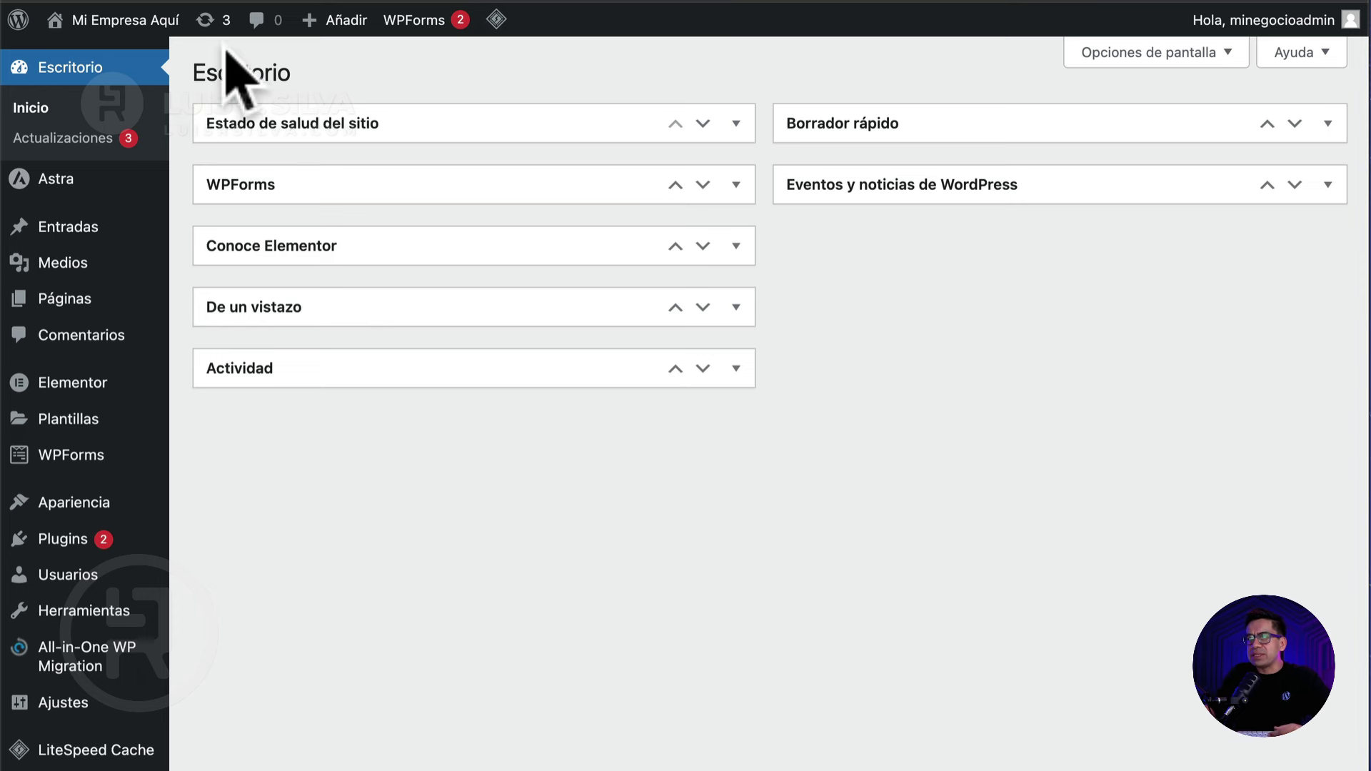
mouse_move(107, 20)
click(124, 66)
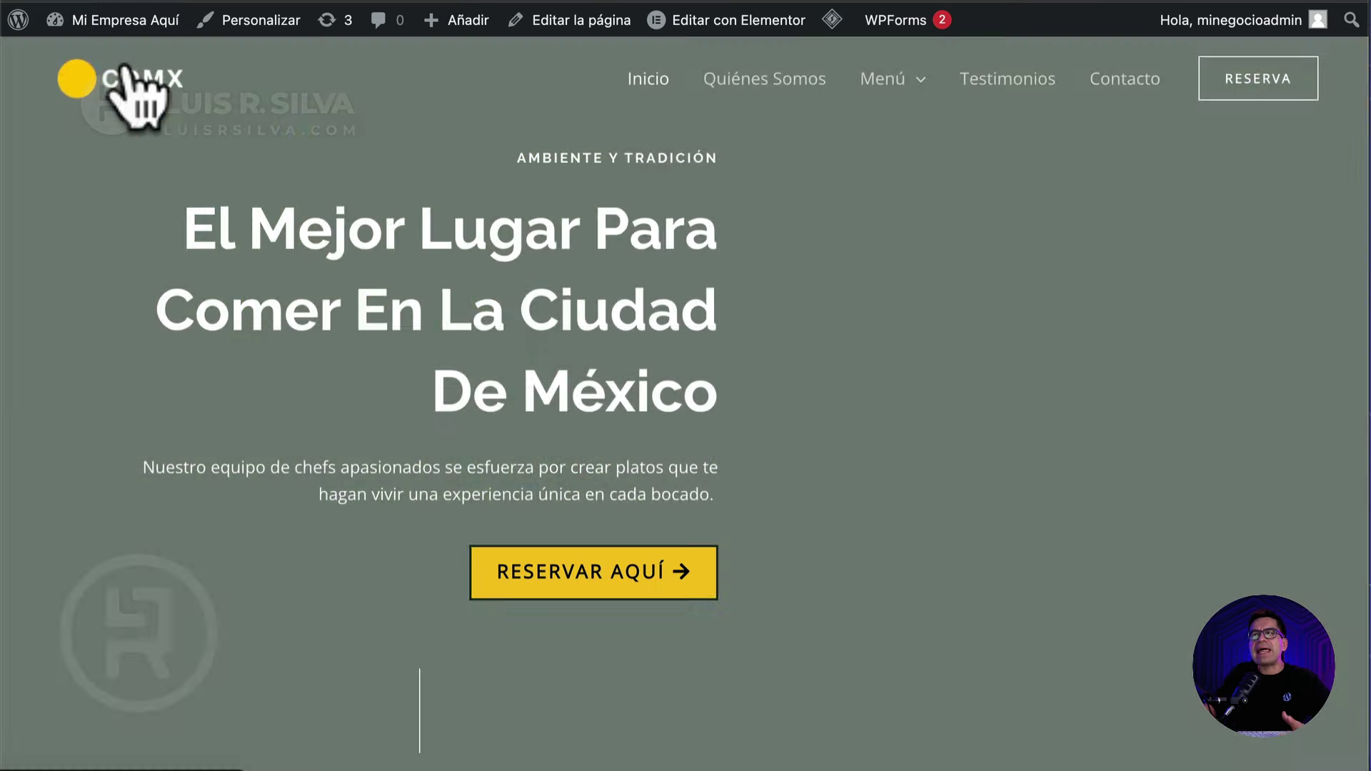
- Check the Quiénes Somos, Menú, Testimonios, Contacto and 'Tu Mesa Te Espera' reservation pages
click(755, 82)
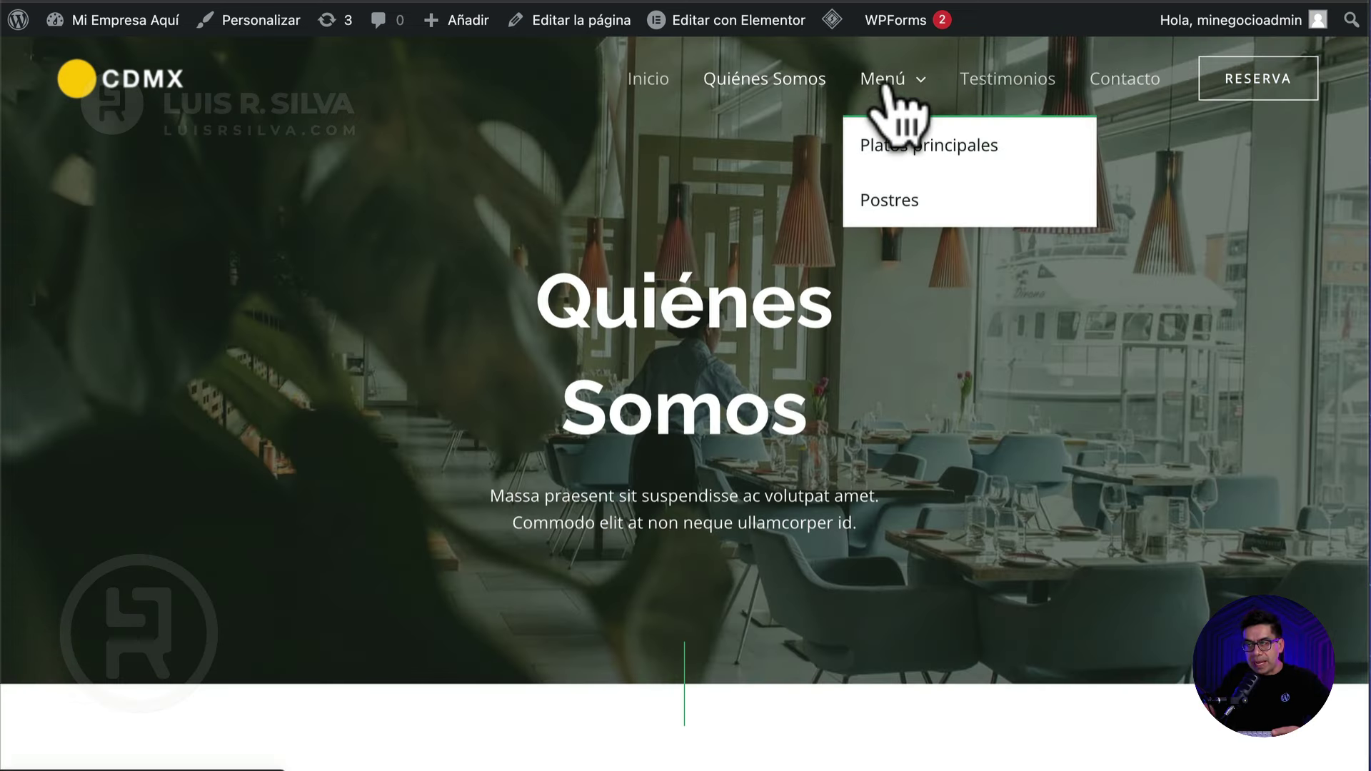
click(884, 82)
click(992, 84)
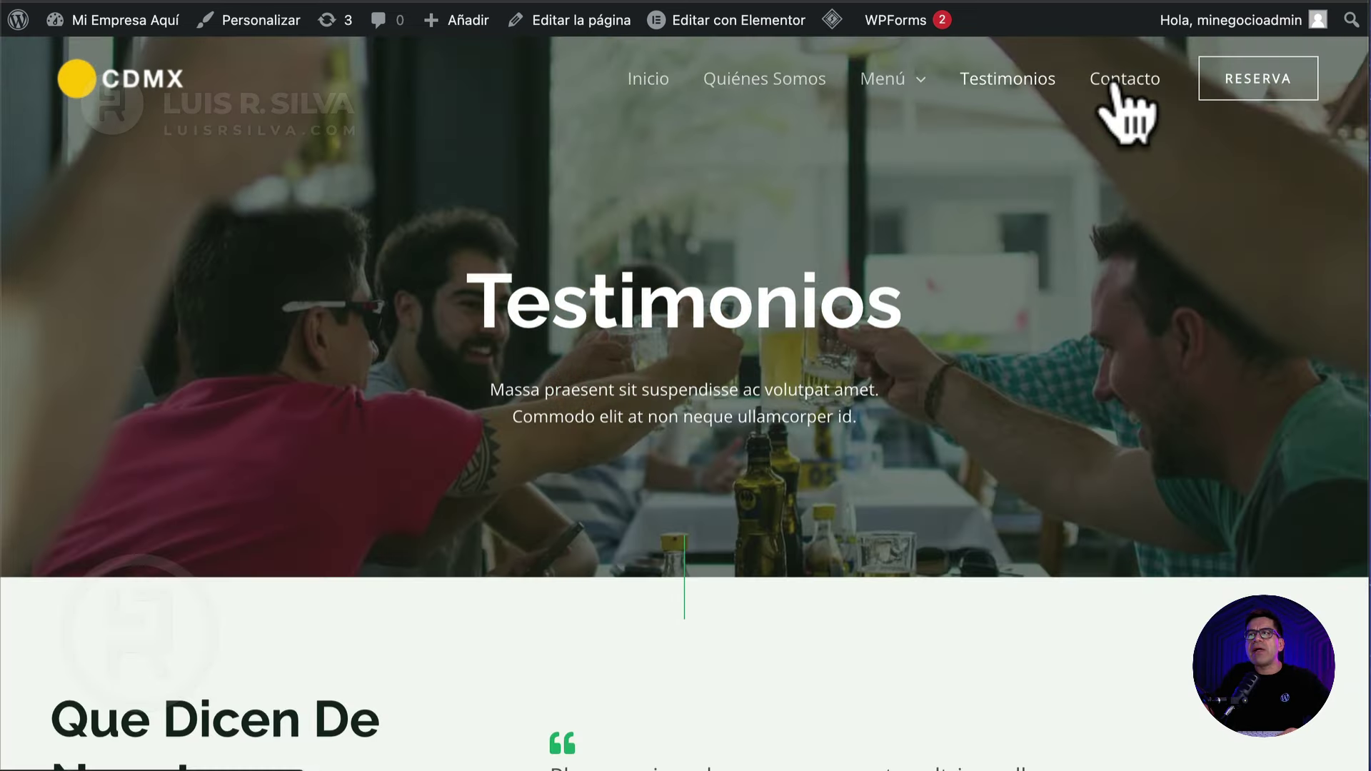
click(1114, 84)
click(1236, 90)
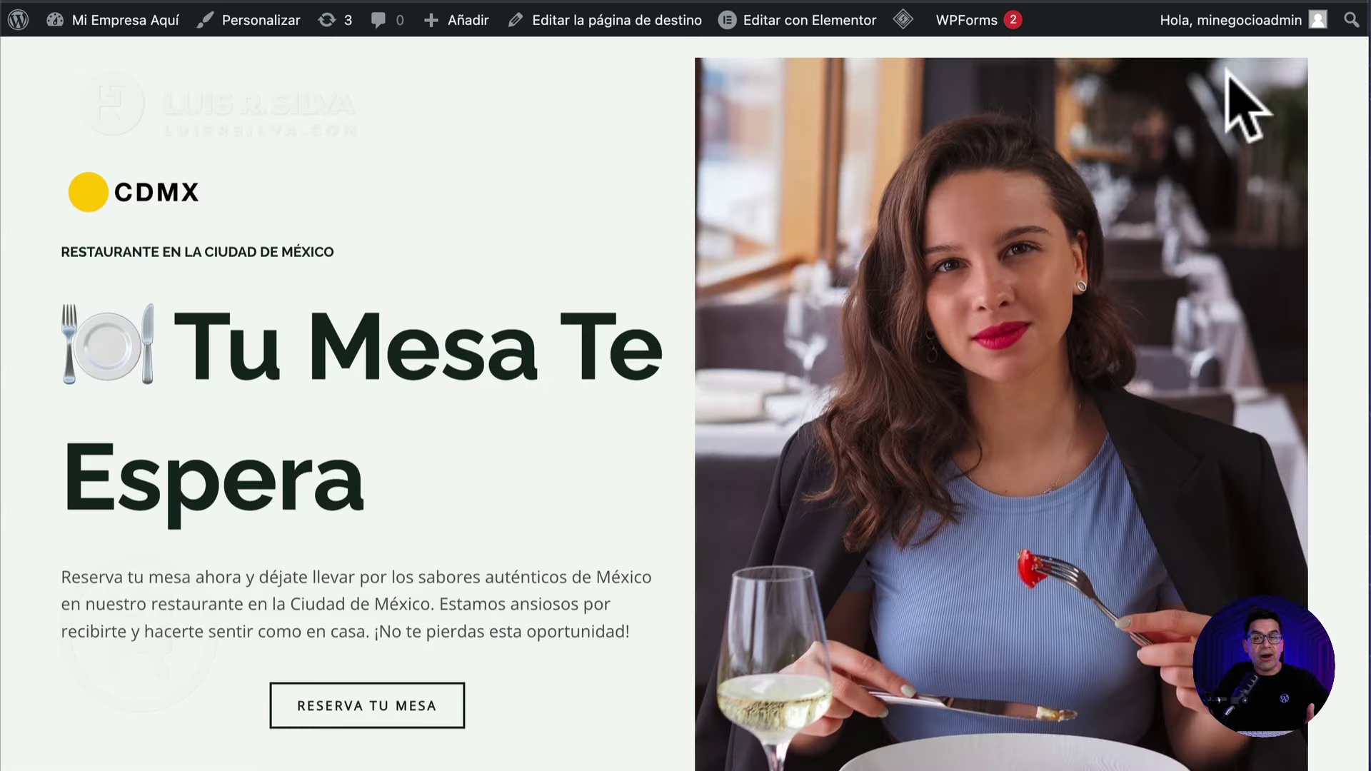